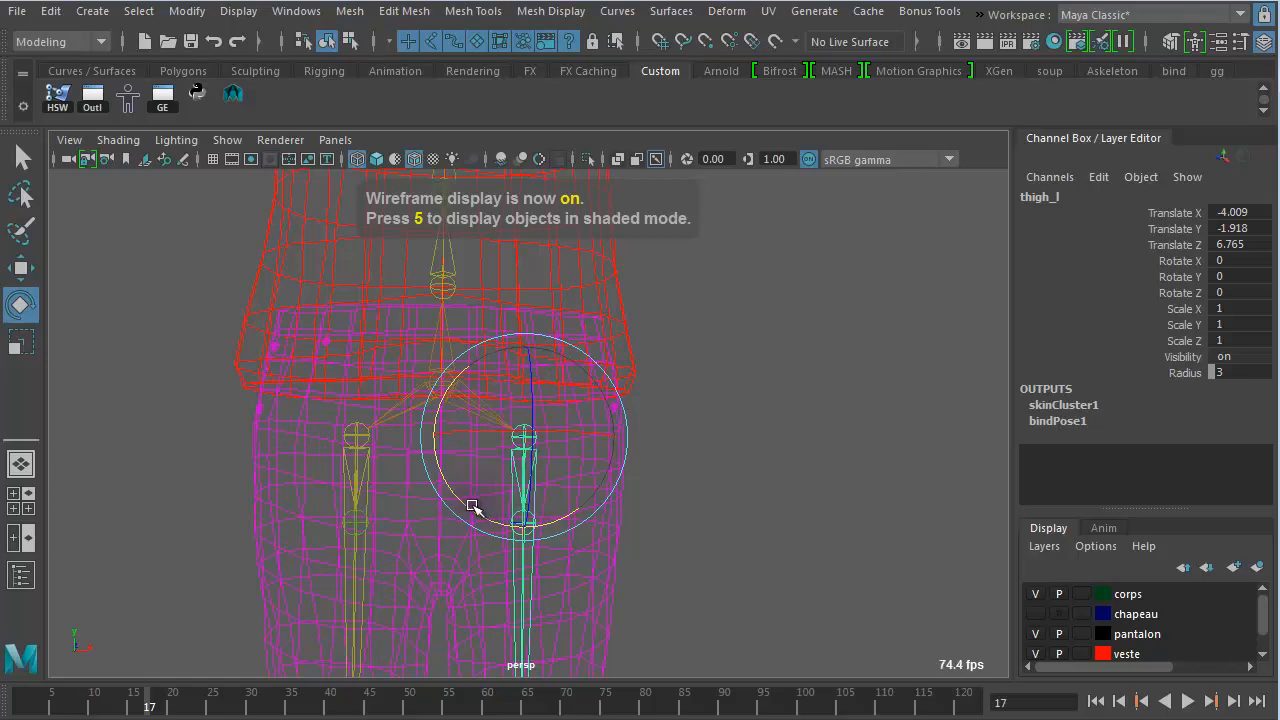
# Test the trousers' hip deformation by rotating the left thigh joint about Y to about 57 and -10 degrees, and undo both rotations.
pyautogui.moveTo(484, 509); pyautogui.dragTo(557, 459)
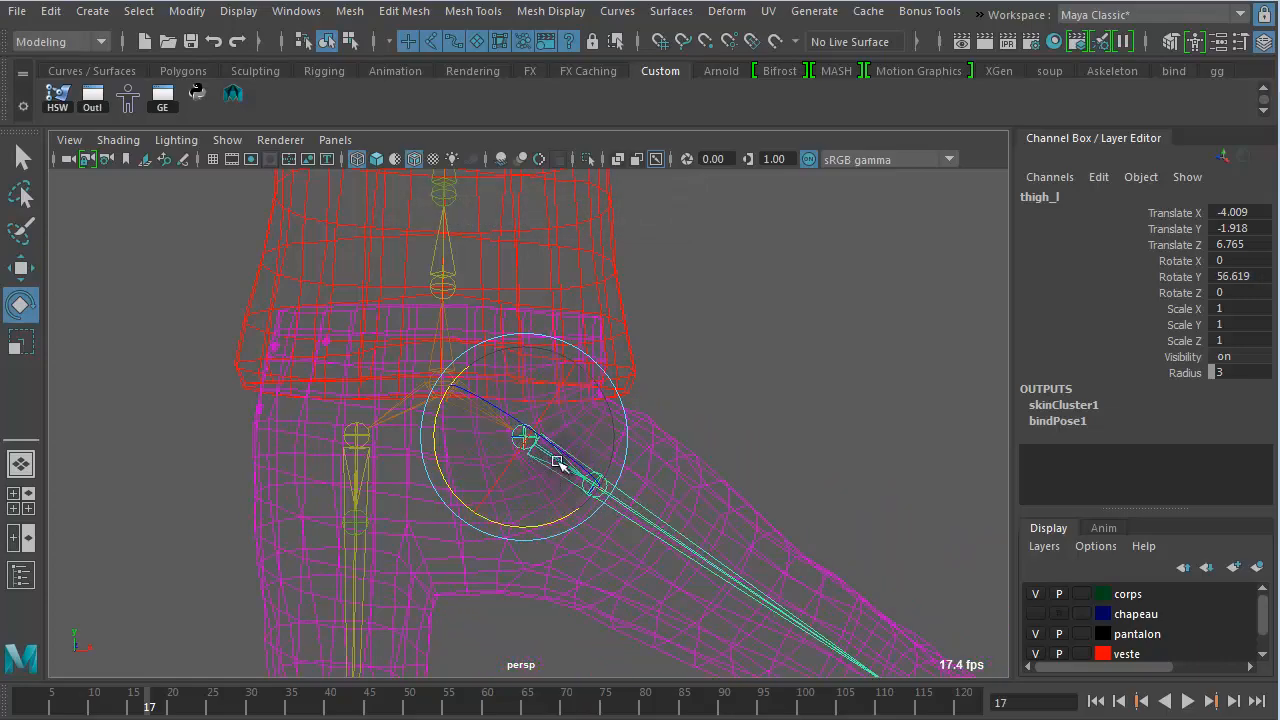
pyautogui.keyDown('alt'); pyautogui.moveTo(759, 404); pyautogui.dragTo(914, 395, button='right'); pyautogui.keyUp('alt')
pyautogui.keyDown('alt'); pyautogui.moveTo(747, 309); pyautogui.dragTo(735, 408, button='middle'); pyautogui.keyUp('alt')
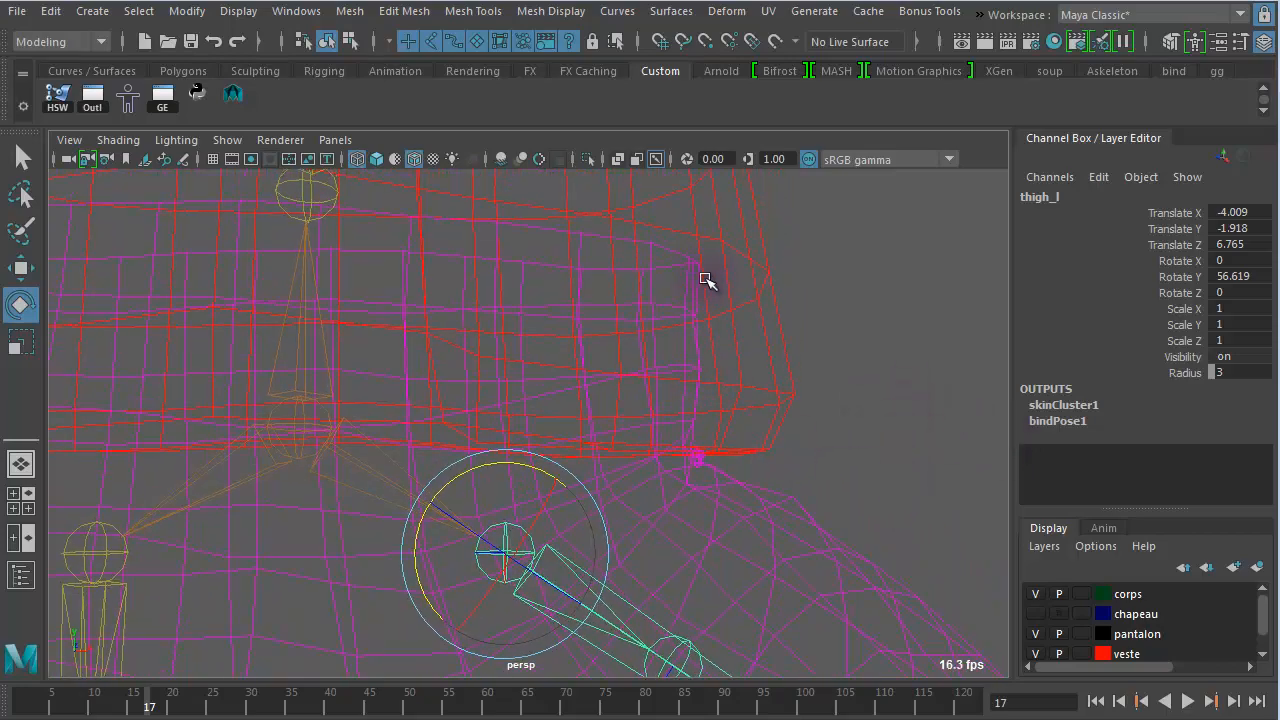
pyautogui.moveTo(543, 477); pyautogui.dragTo(573, 540)
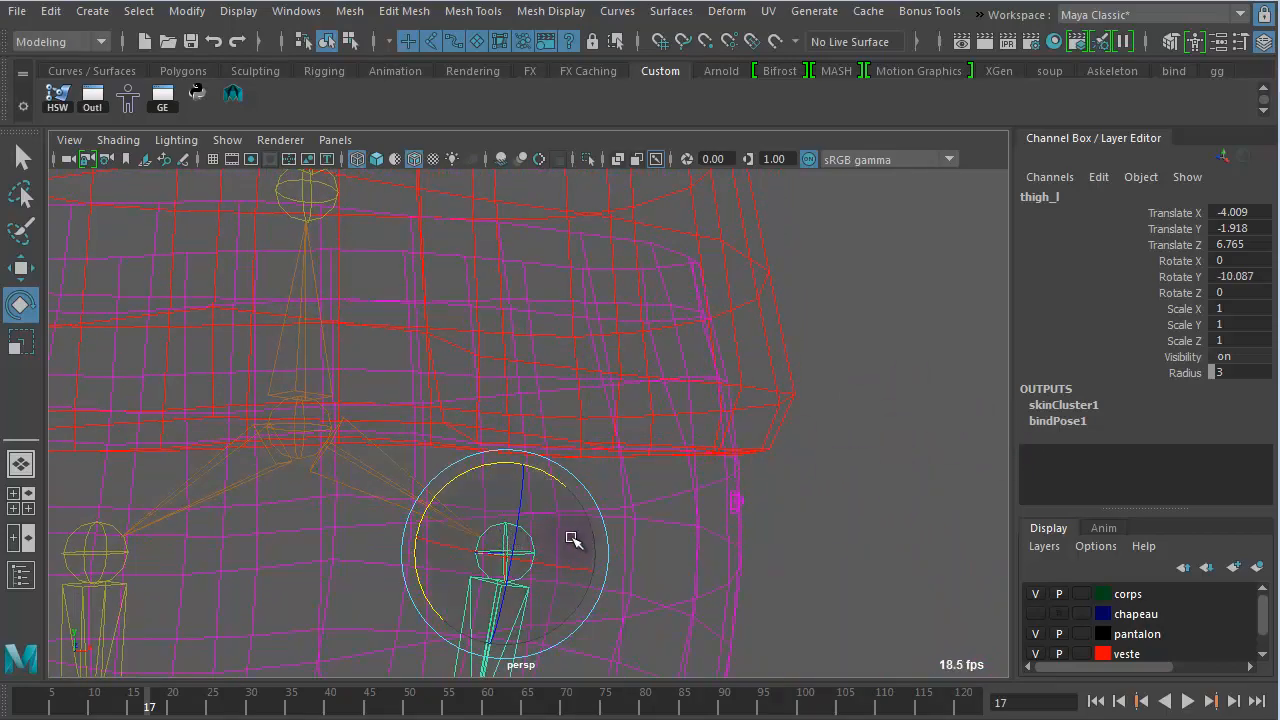
pyautogui.hotkey('ctrl', 'z')
pyautogui.hotkey('ctrl', 'z')
pyautogui.keyDown('alt'); pyautogui.moveTo(803, 482); pyautogui.dragTo(367, 399, button='right'); pyautogui.keyUp('alt')
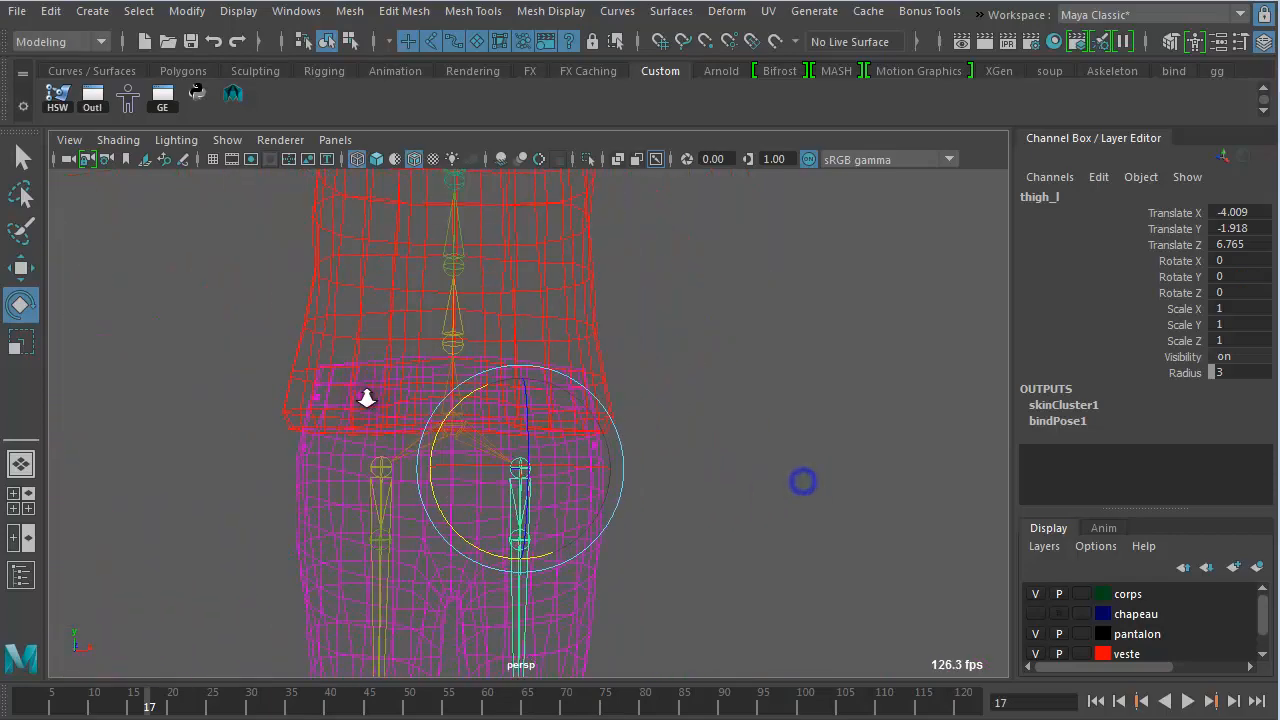
pyautogui.click(757, 381)
# Select the three spine joints above the pelvis for rotation and switch the viewport to shaded display.
pyautogui.click(484, 340)
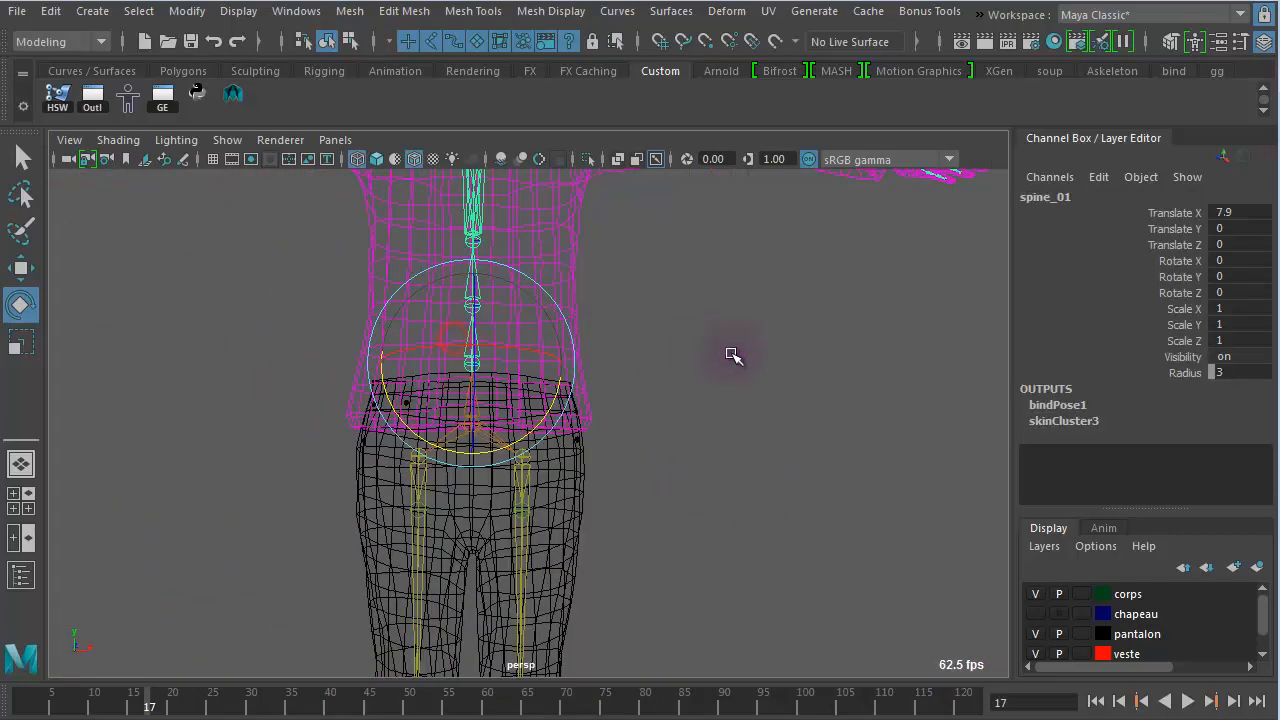
pyautogui.keyDown('alt'); pyautogui.moveTo(735, 356); pyautogui.dragTo(670, 486, button='middle'); pyautogui.keyUp('alt')
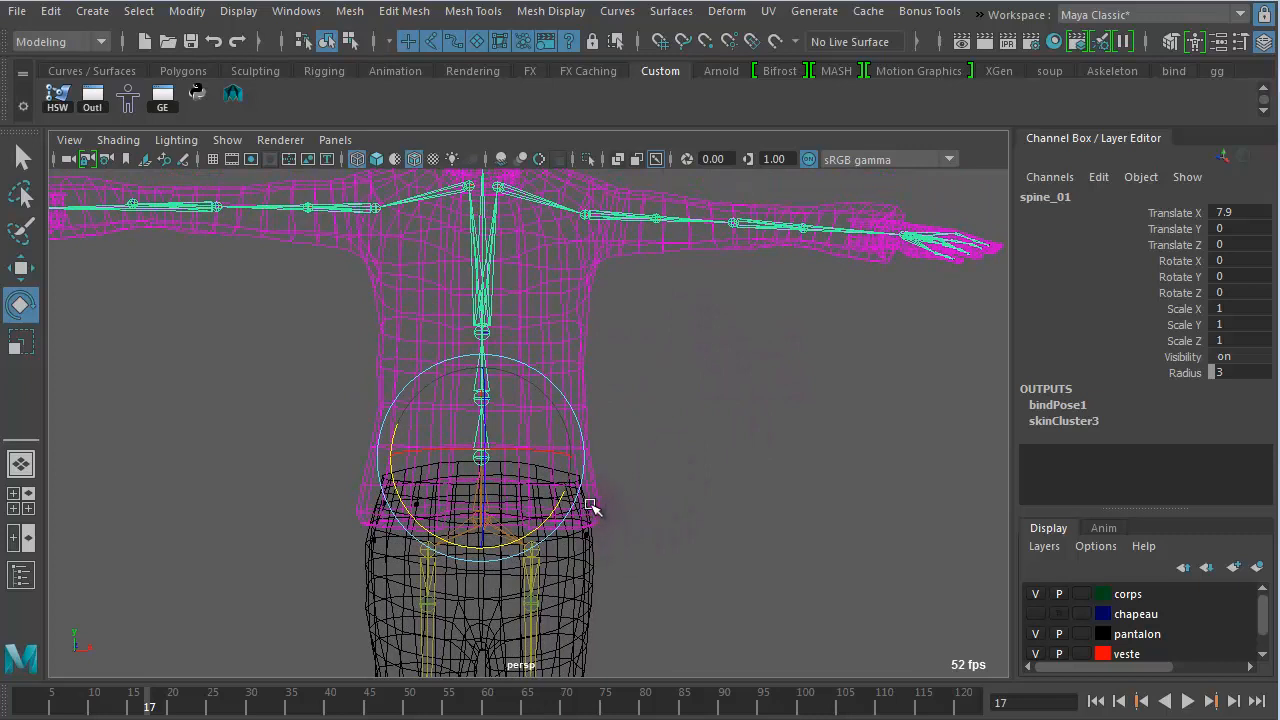
pyautogui.press('w')
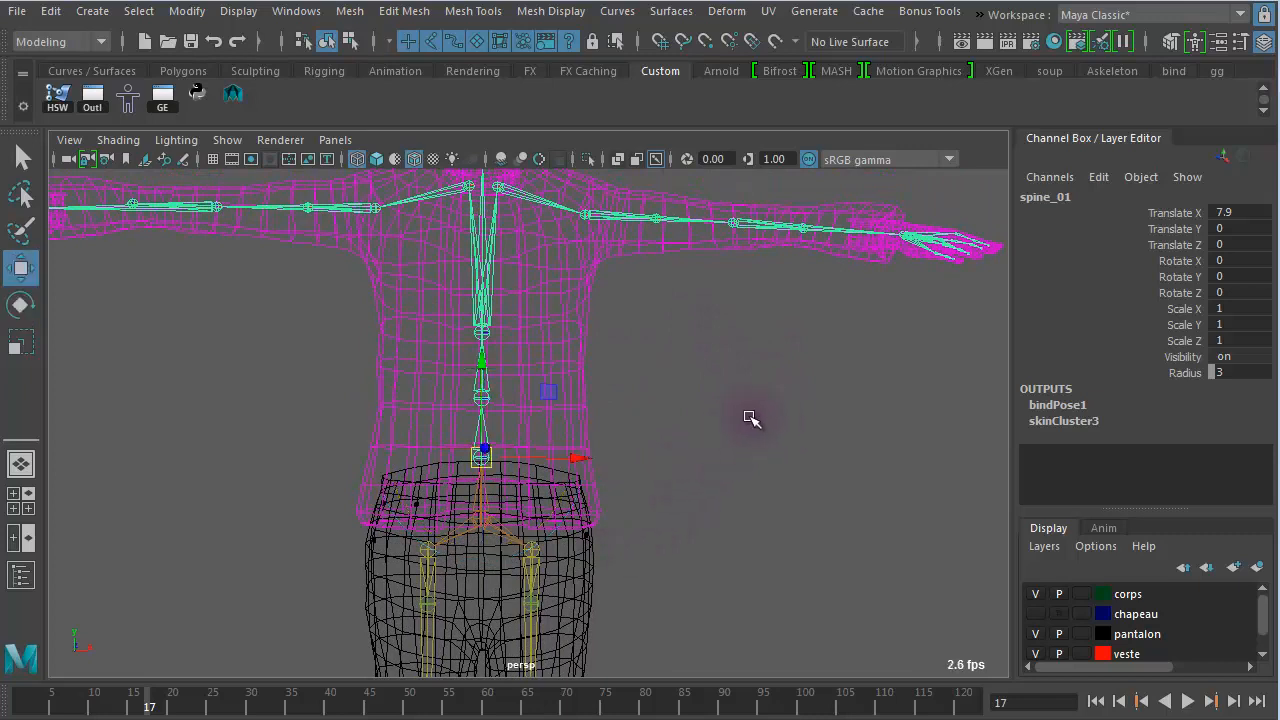
pyautogui.click(483, 396)
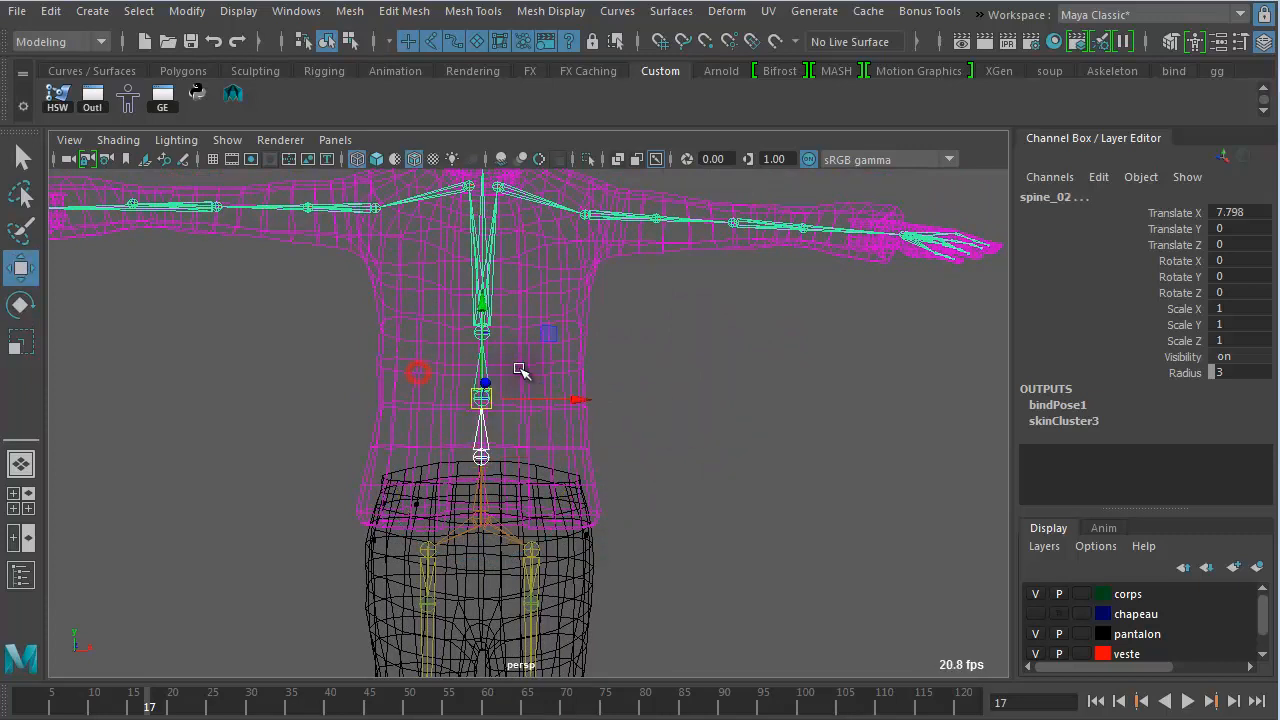
pyautogui.press('Down')
pyautogui.press('e')
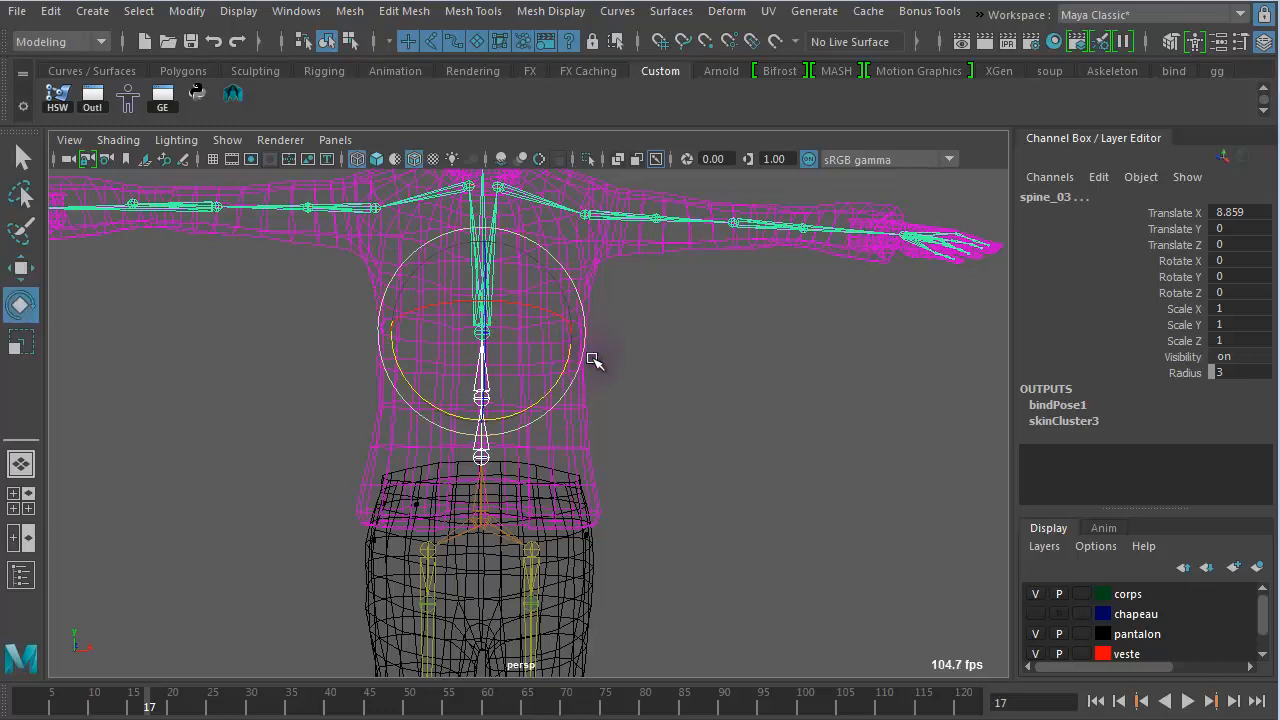
pyautogui.press('5')
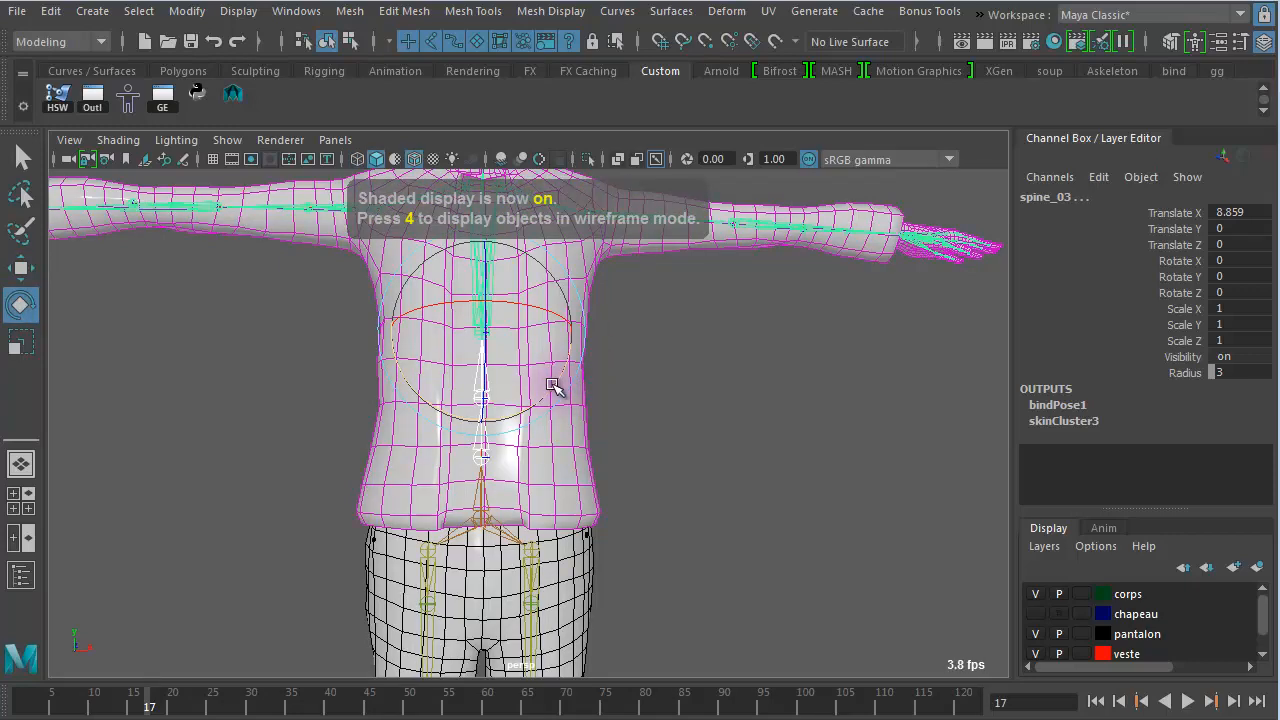
# Test the jacket hem against the trousers by rotating the three spine joints about 17.8 degrees in Y, and undo the rotation.
pyautogui.moveTo(549, 387); pyautogui.dragTo(543, 349)
pyautogui.keyDown('alt'); pyautogui.moveTo(707, 507); pyautogui.dragTo(923, 540, button='right'); pyautogui.keyUp('alt')
pyautogui.keyDown('alt'); pyautogui.moveTo(789, 515); pyautogui.dragTo(796, 381, button='middle'); pyautogui.keyUp('alt')
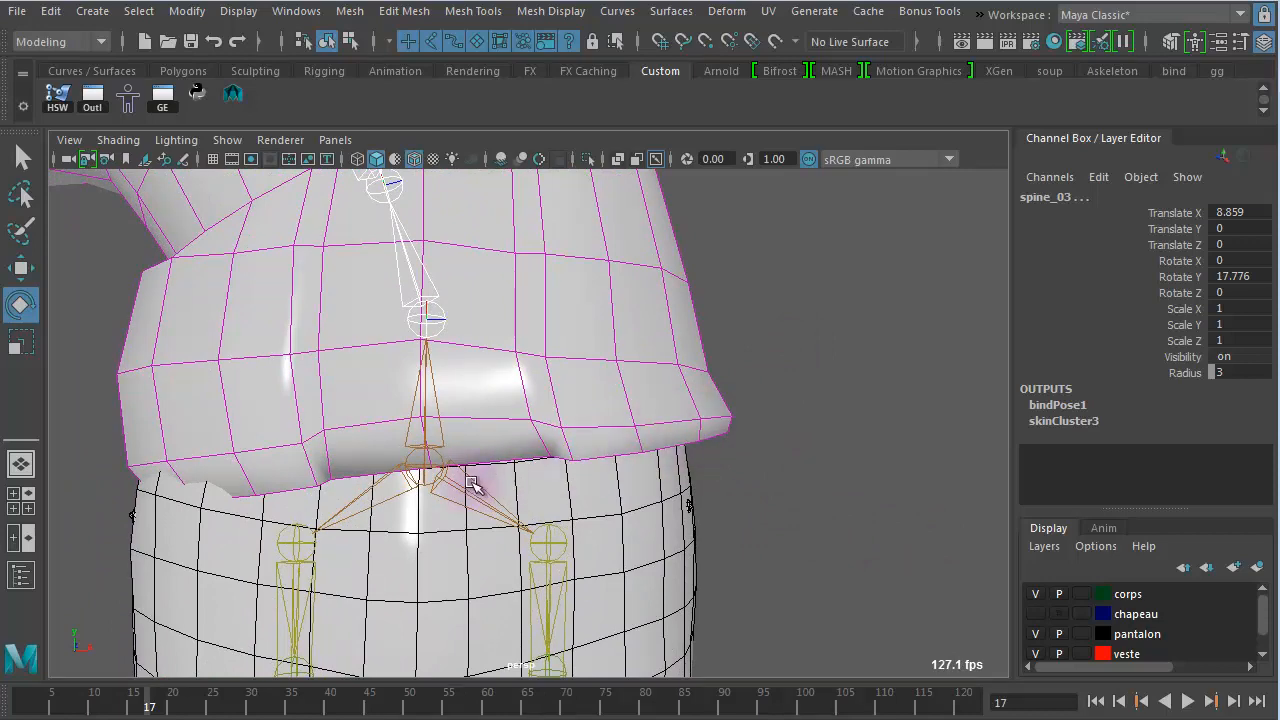
pyautogui.keyDown('alt'); pyautogui.moveTo(662, 443); pyautogui.dragTo(826, 429, button='middle'); pyautogui.keyUp('alt')
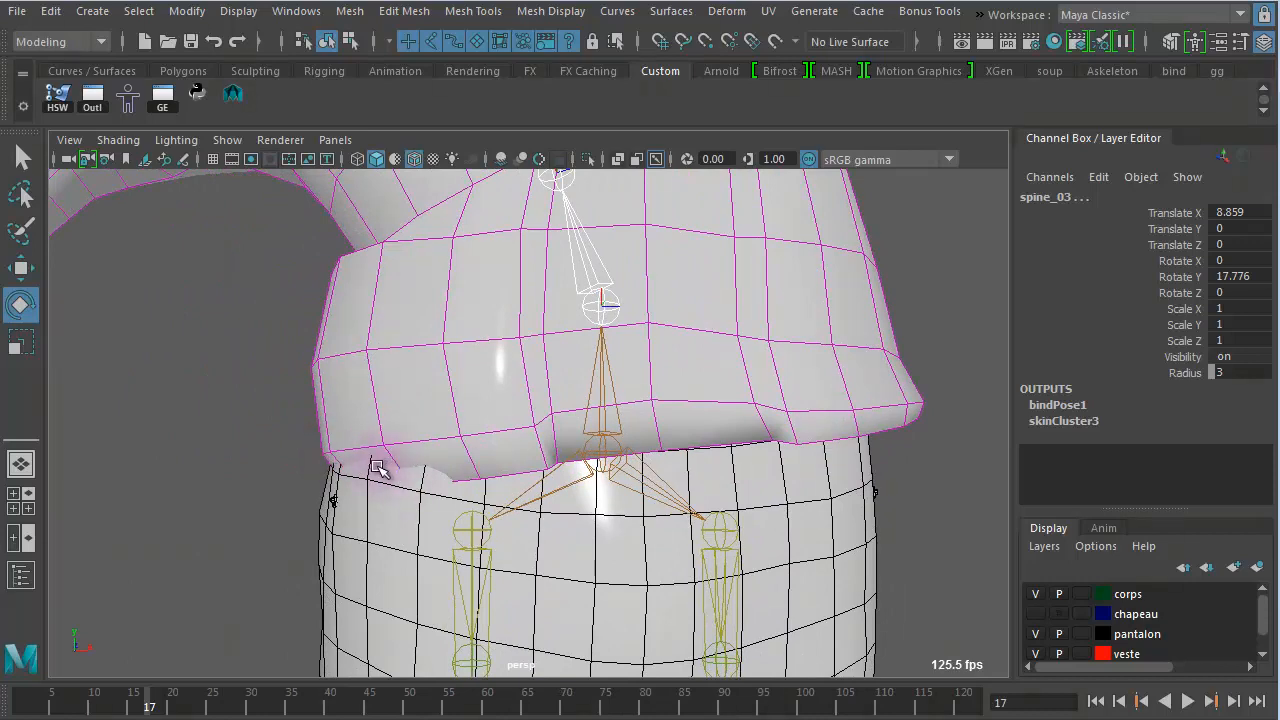
pyautogui.scroll(-5, 376, 468)
pyautogui.hotkey('ctrl', 'z')
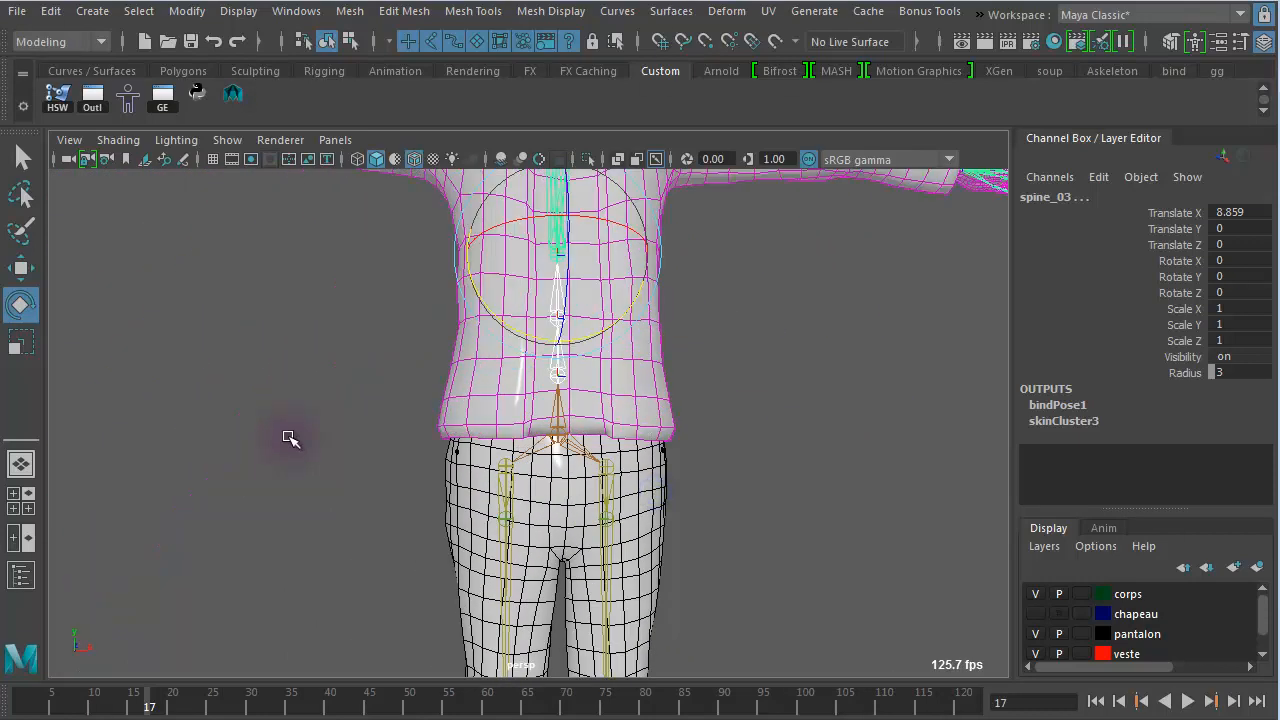
pyautogui.click(805, 395)
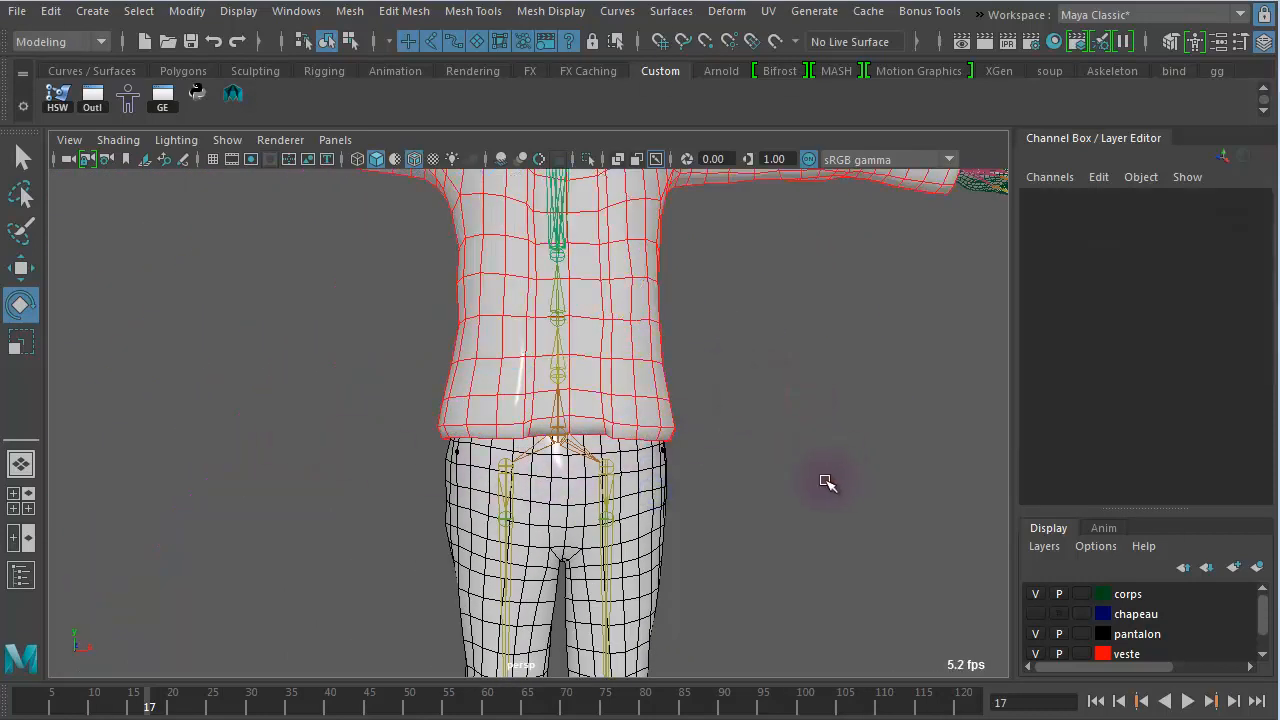
# Inspect the waist area by selecting the trousers mesh, the jacket mesh and the pelvis joint in turn.
pyautogui.keyDown('alt'); pyautogui.moveTo(819, 480); pyautogui.dragTo(546, 441, button='right'); pyautogui.keyUp('alt')
pyautogui.keyDown('alt'); pyautogui.moveTo(546, 441); pyautogui.dragTo(463, 448, button='middle'); pyautogui.keyUp('alt')
pyautogui.keyDown('alt'); pyautogui.moveTo(463, 448); pyautogui.dragTo(820, 511, button='right'); pyautogui.keyUp('alt')
pyautogui.keyDown('alt'); pyautogui.moveTo(657, 463); pyautogui.dragTo(794, 450, button='middle'); pyautogui.keyUp('alt')
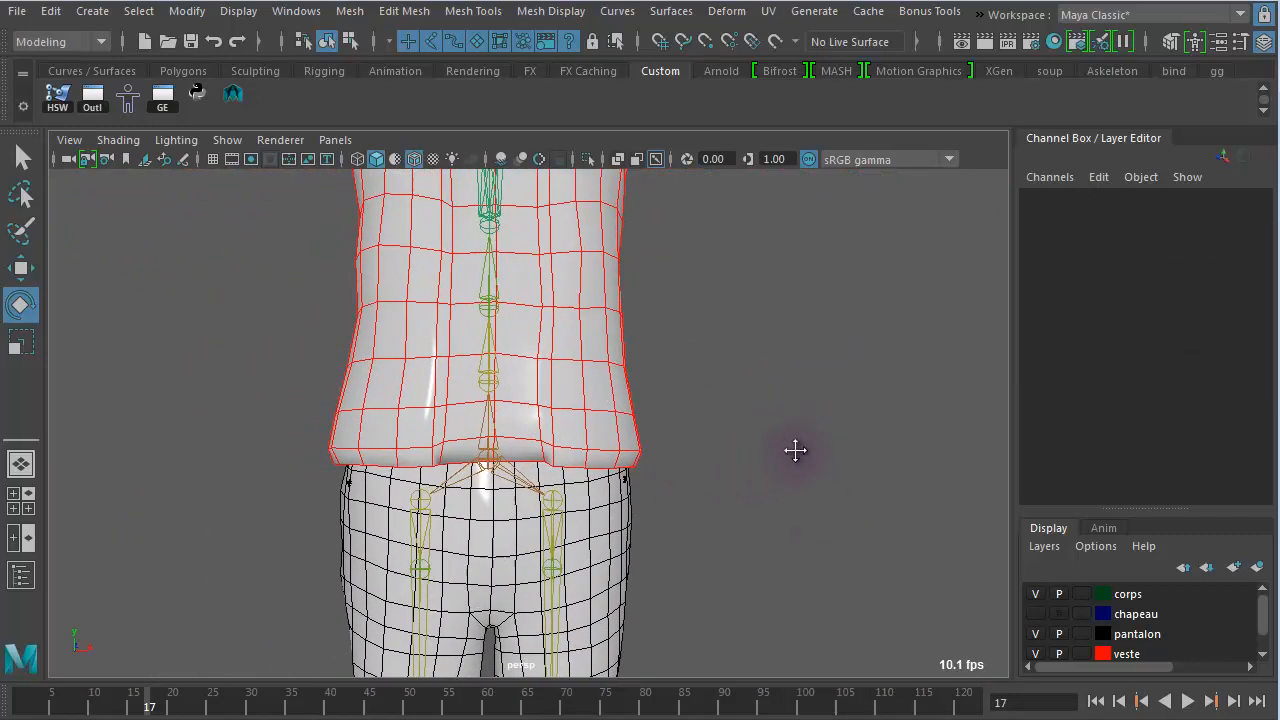
pyautogui.click(609, 511)
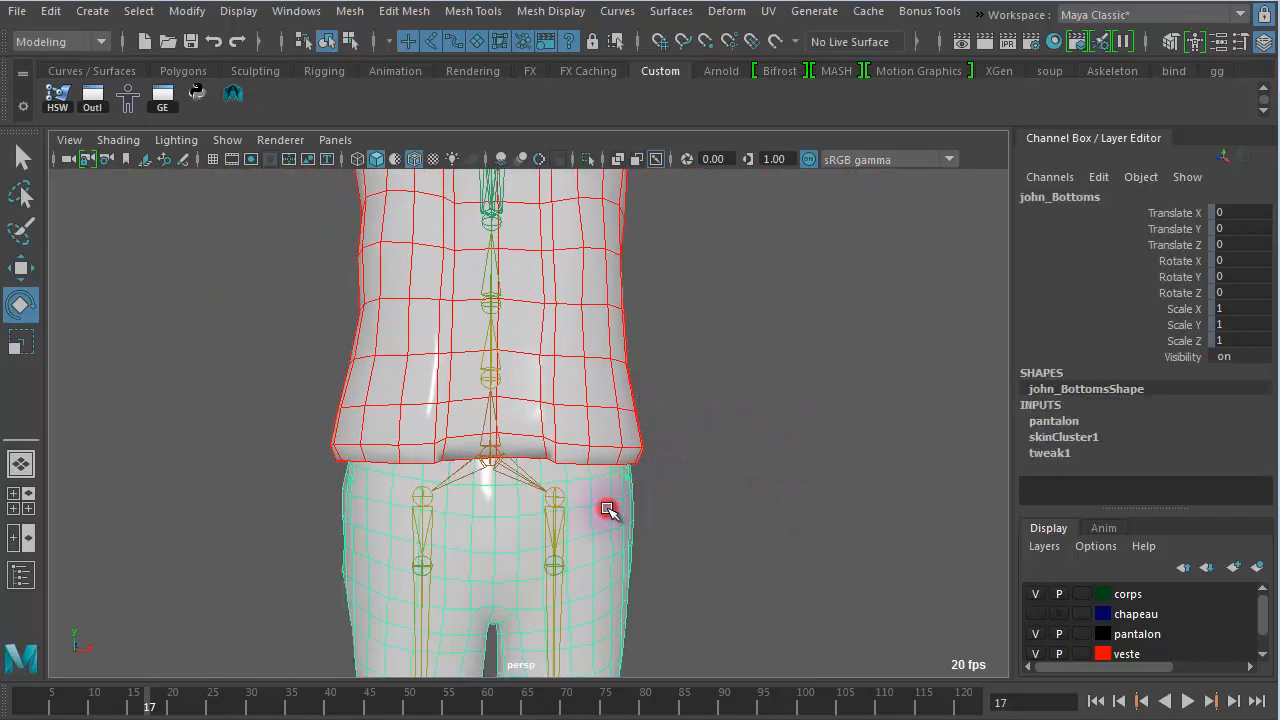
pyautogui.click(601, 372)
pyautogui.moveTo(349, 354); pyautogui.dragTo(270, 360, button='right')
pyautogui.moveTo(255, 326); pyautogui.dragTo(745, 455)
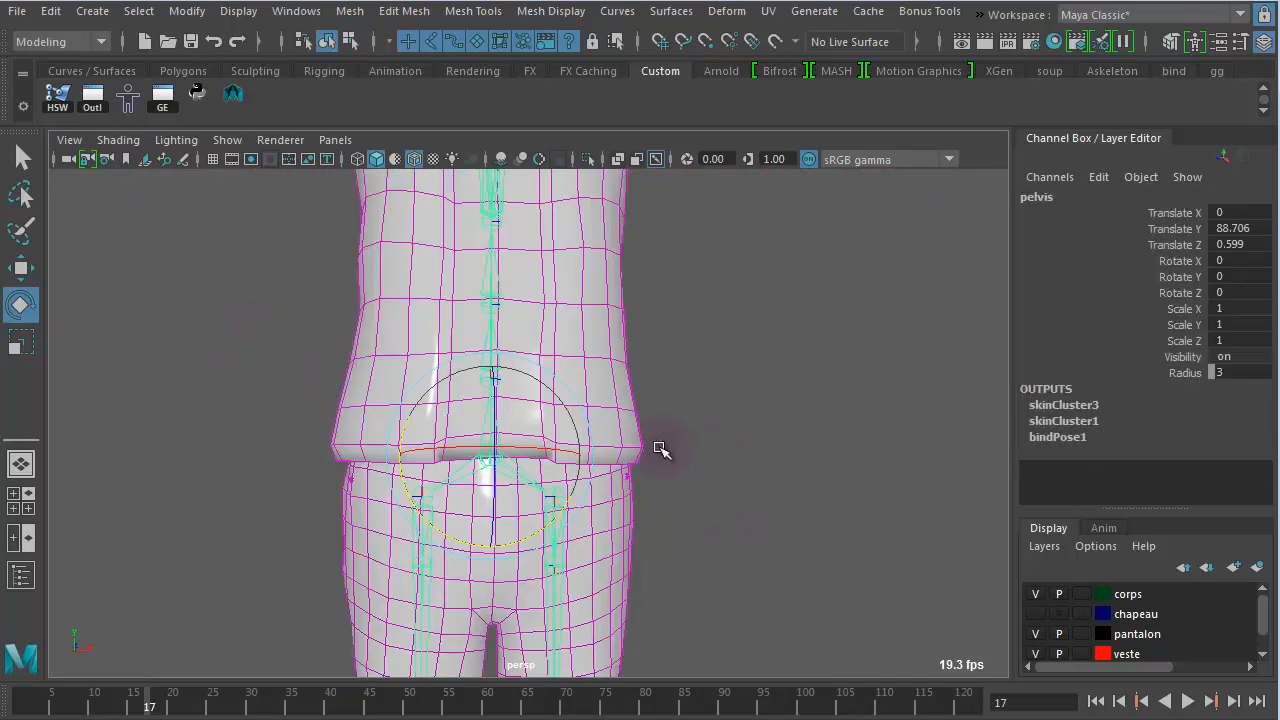
pyautogui.click(742, 403)
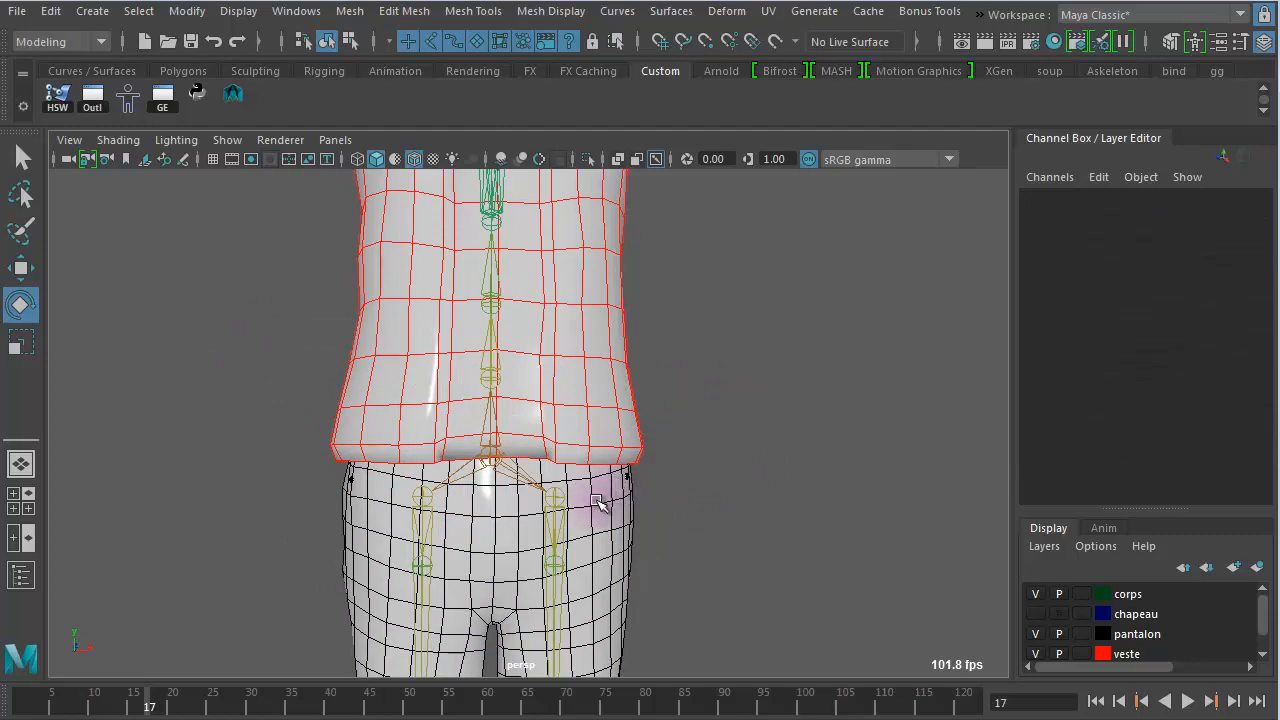
pyautogui.keyDown('alt'); pyautogui.moveTo(598, 503); pyautogui.dragTo(497, 338, button='right'); pyautogui.keyUp('alt')
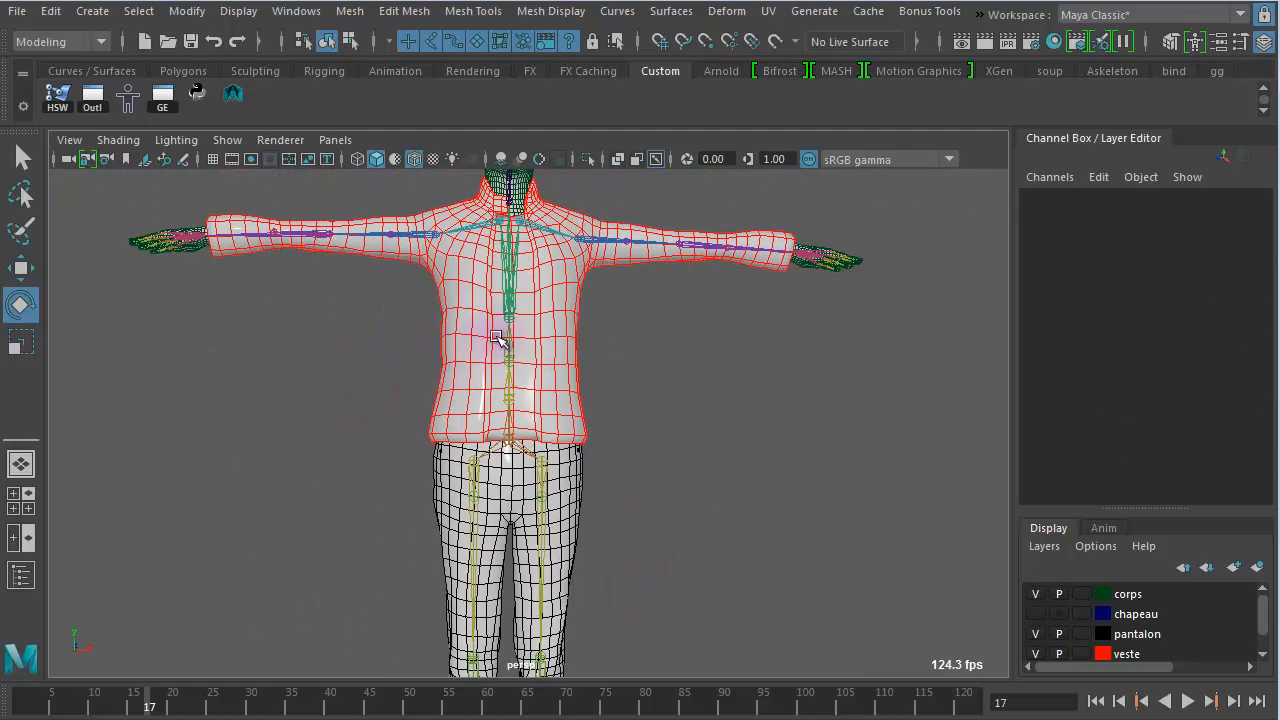
# Compare where the jacket and trousers meshes meet at the hips by selecting each mesh in turn.
pyautogui.click(571, 328)
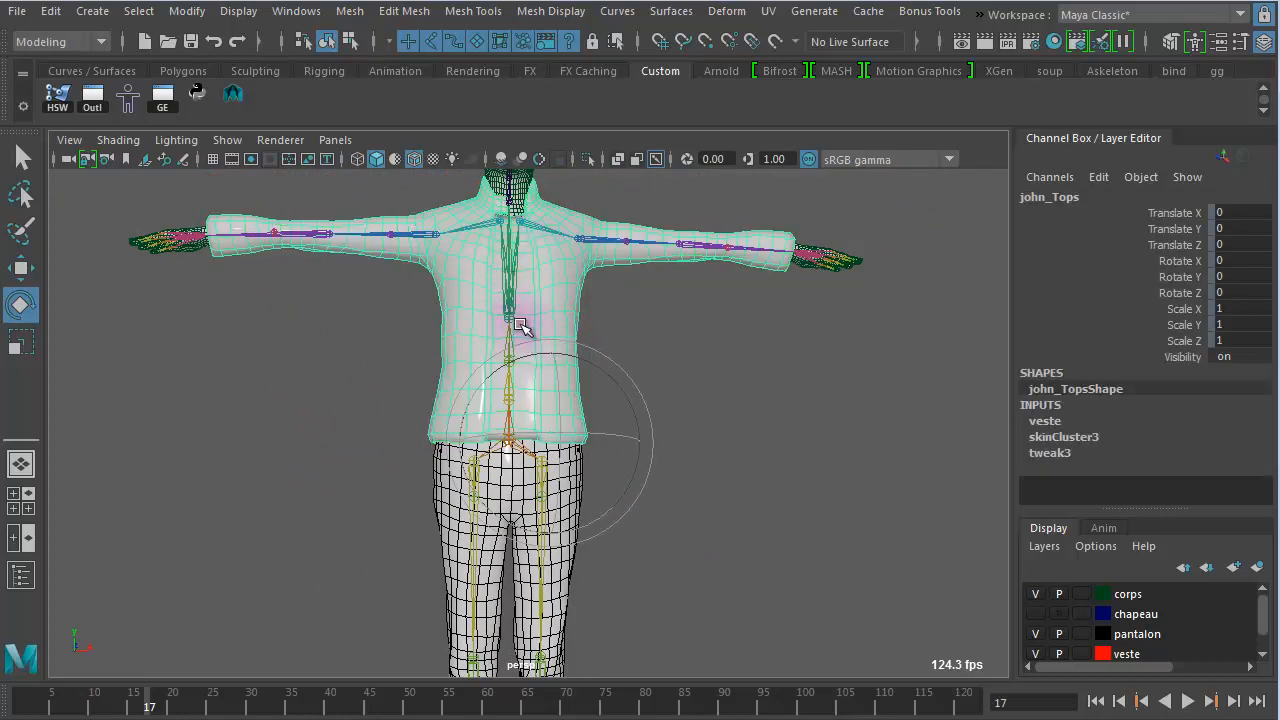
pyautogui.keyDown('alt'); pyautogui.moveTo(548, 560); pyautogui.dragTo(858, 572, button='right'); pyautogui.keyUp('alt')
pyautogui.keyDown('alt'); pyautogui.moveTo(858, 572); pyautogui.dragTo(855, 400, button='middle'); pyautogui.keyUp('alt')
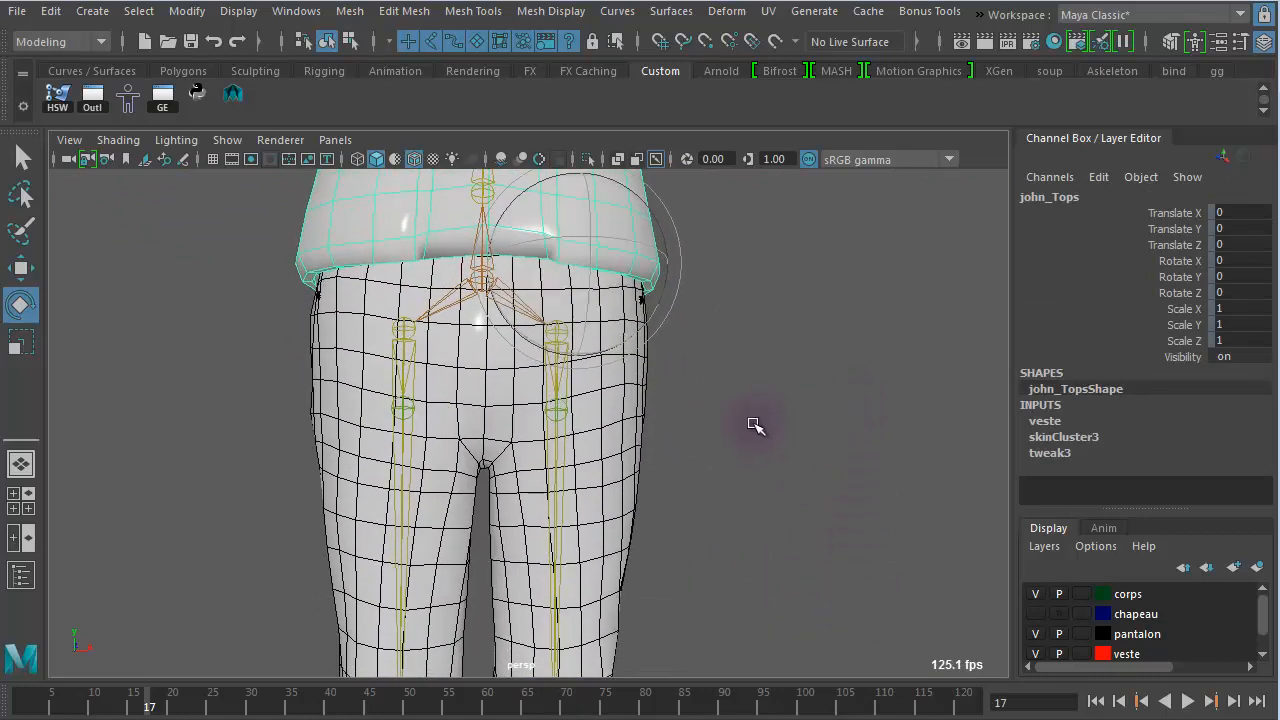
pyautogui.click(617, 427)
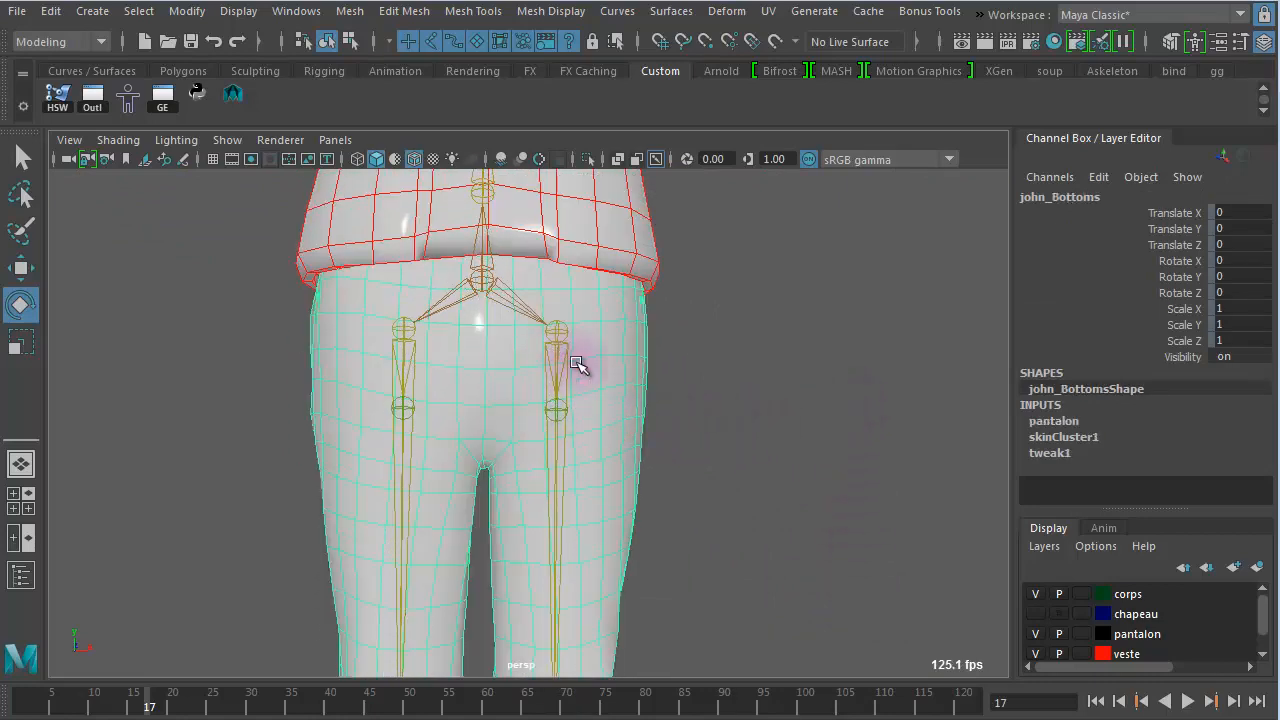
pyautogui.click(651, 250)
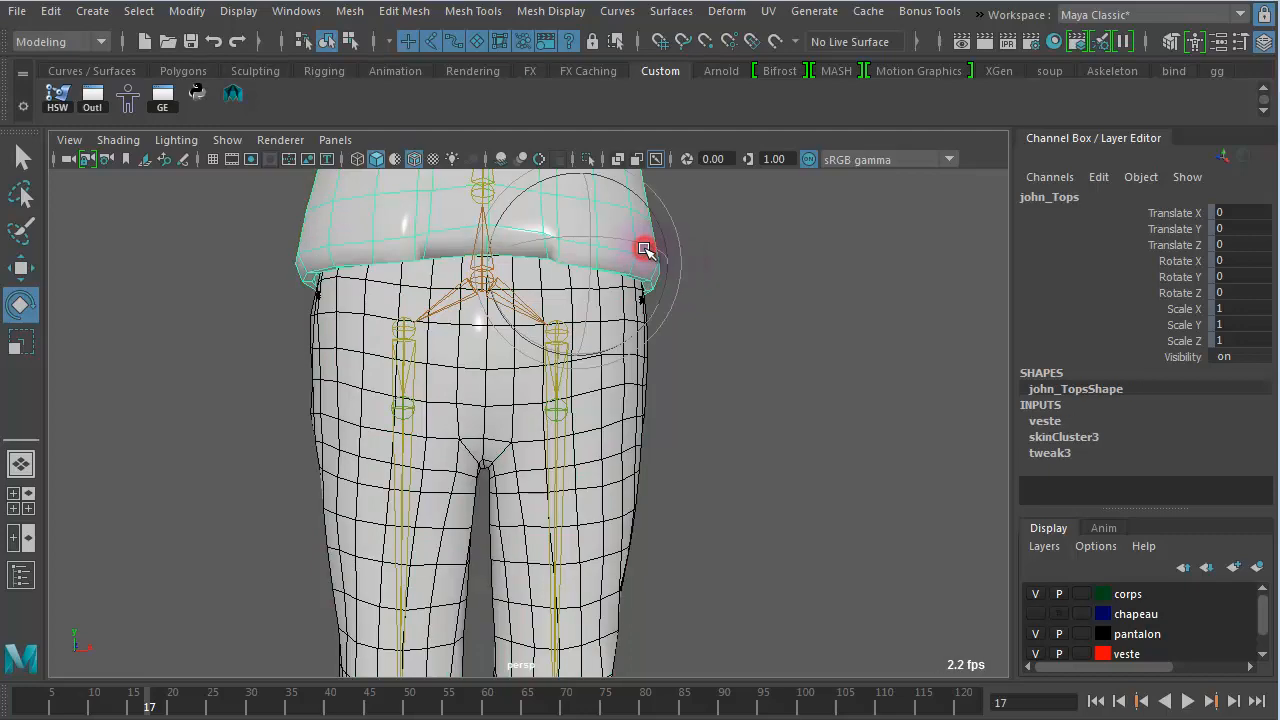
pyautogui.click(757, 338)
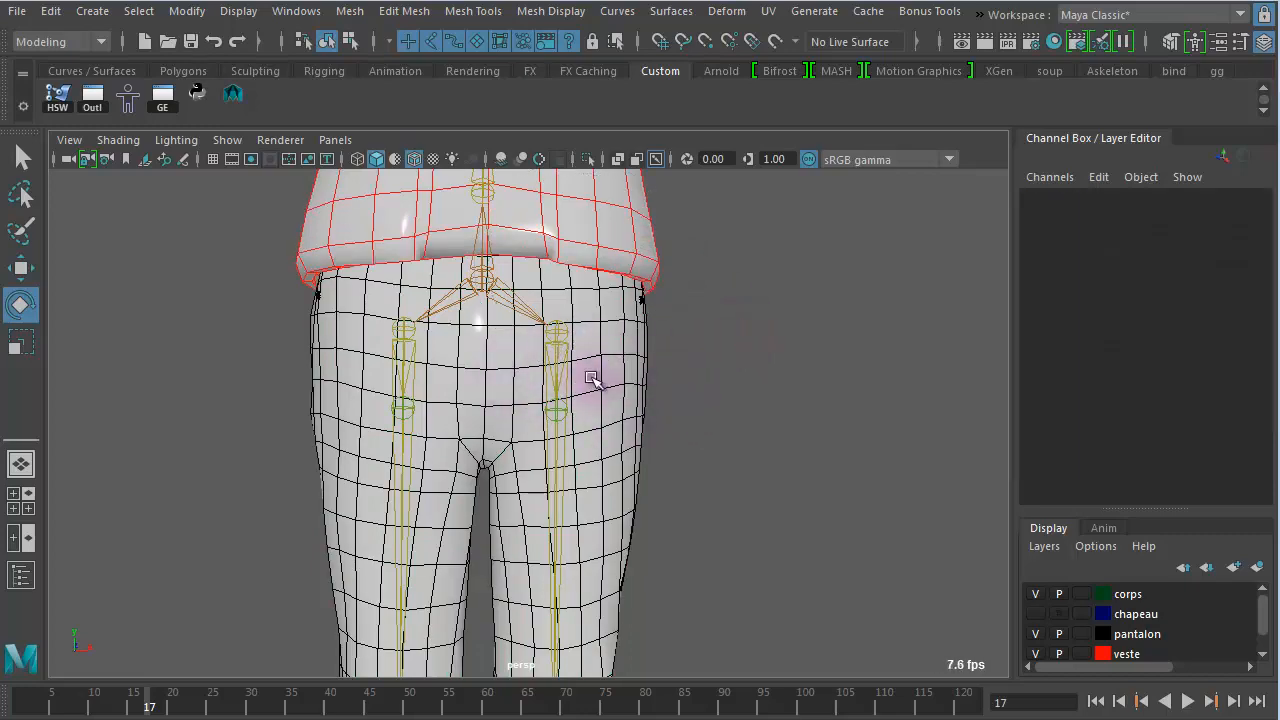
pyautogui.keyDown('alt'); pyautogui.moveTo(637, 404); pyautogui.dragTo(614, 551, button='middle'); pyautogui.keyUp('alt')
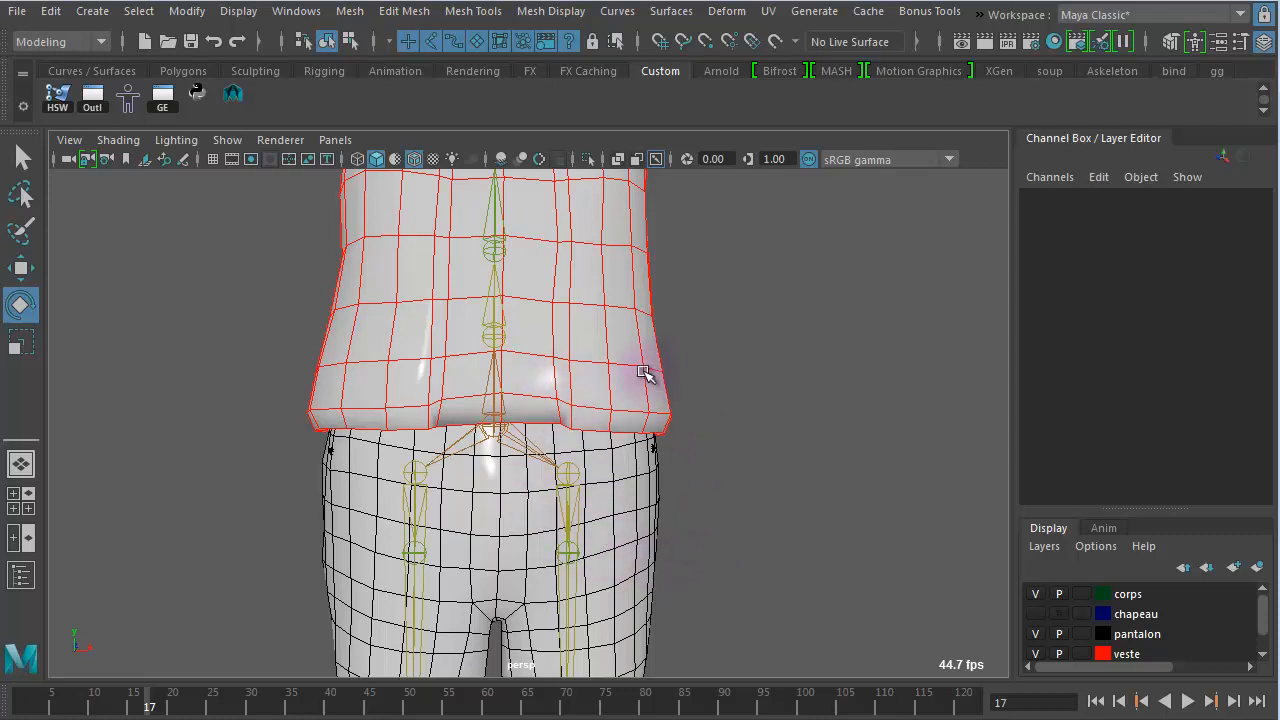
# Check which meshes the pelvis joint and the left thigh twist joint influence by selecting each joint.
pyautogui.click(497, 437)
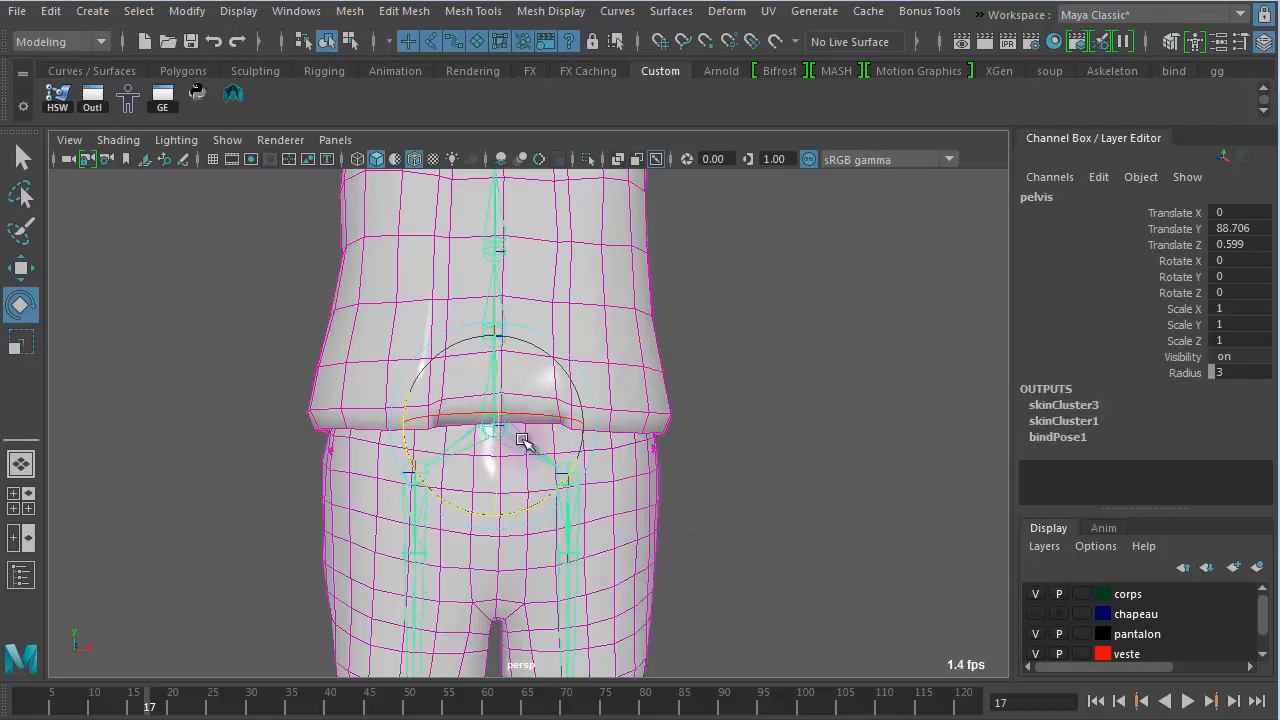
pyautogui.click(729, 472)
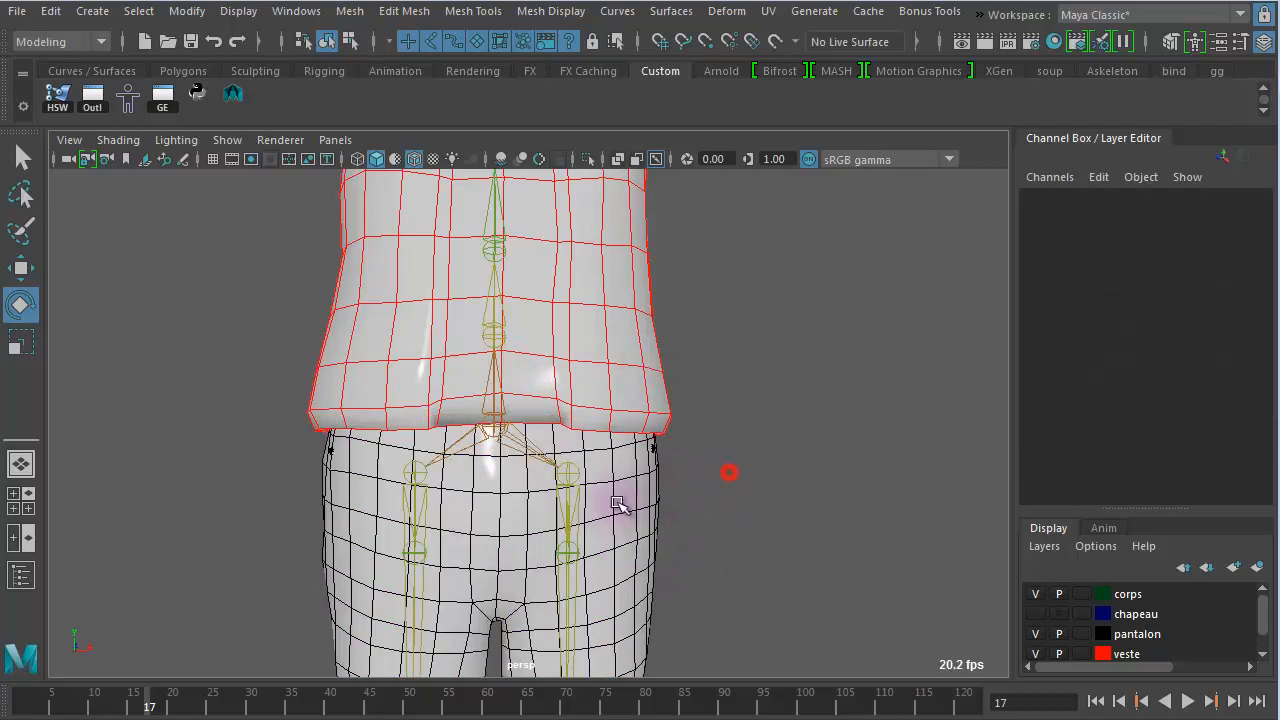
pyautogui.click(570, 549)
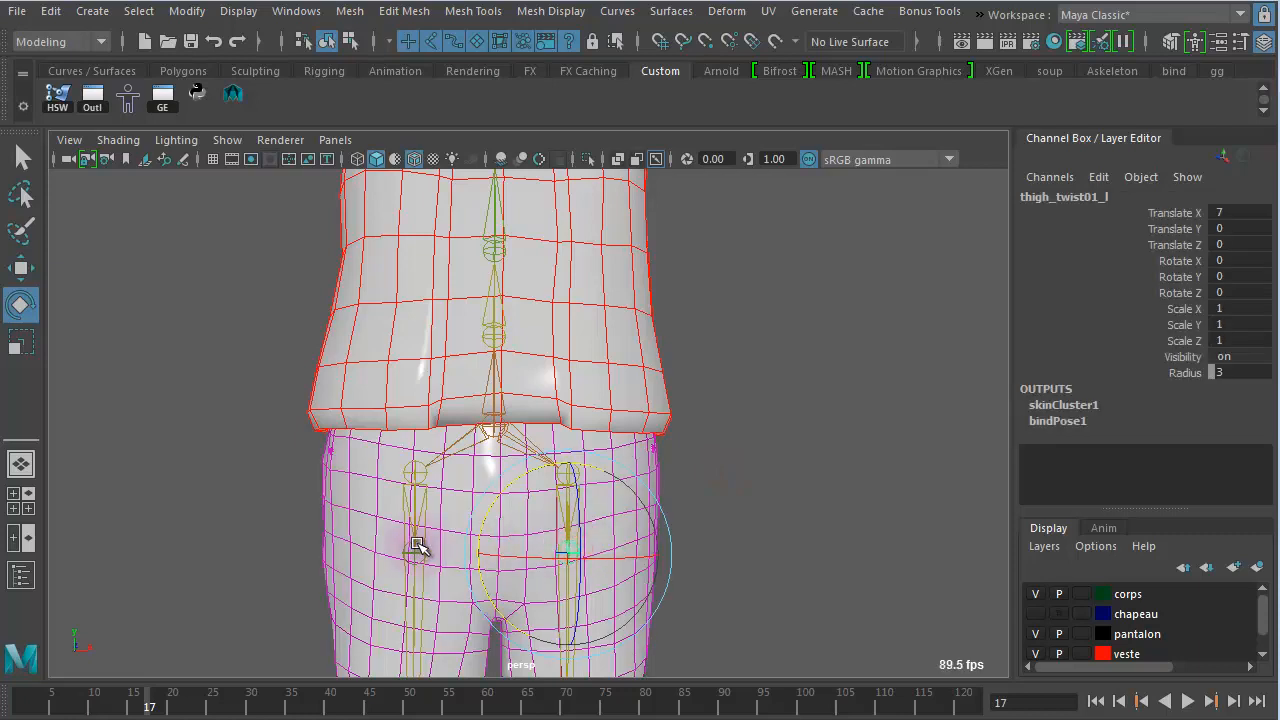
pyautogui.click(718, 551)
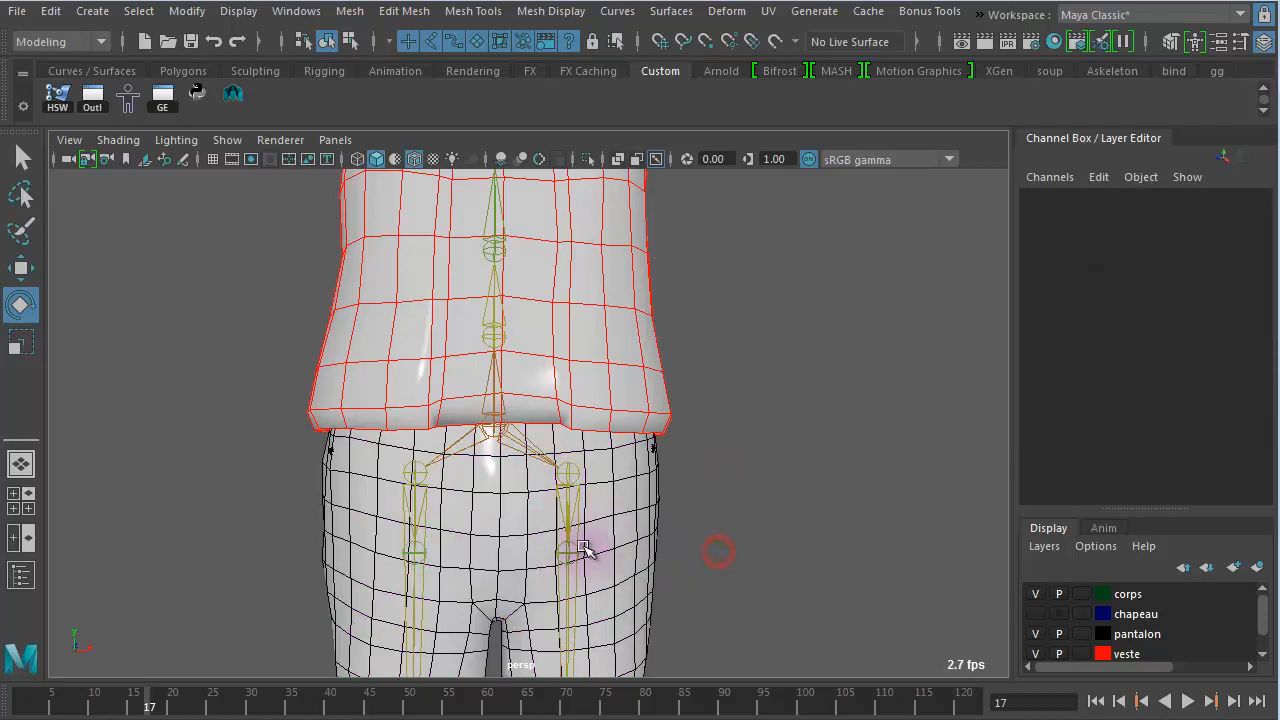
# Check the first spine joint's influence on the meshes, test-rotate the left clavicle joint, and undo the rotation.
pyautogui.keyDown('alt'); pyautogui.moveTo(768, 386); pyautogui.dragTo(604, 352, button='right'); pyautogui.keyUp('alt')
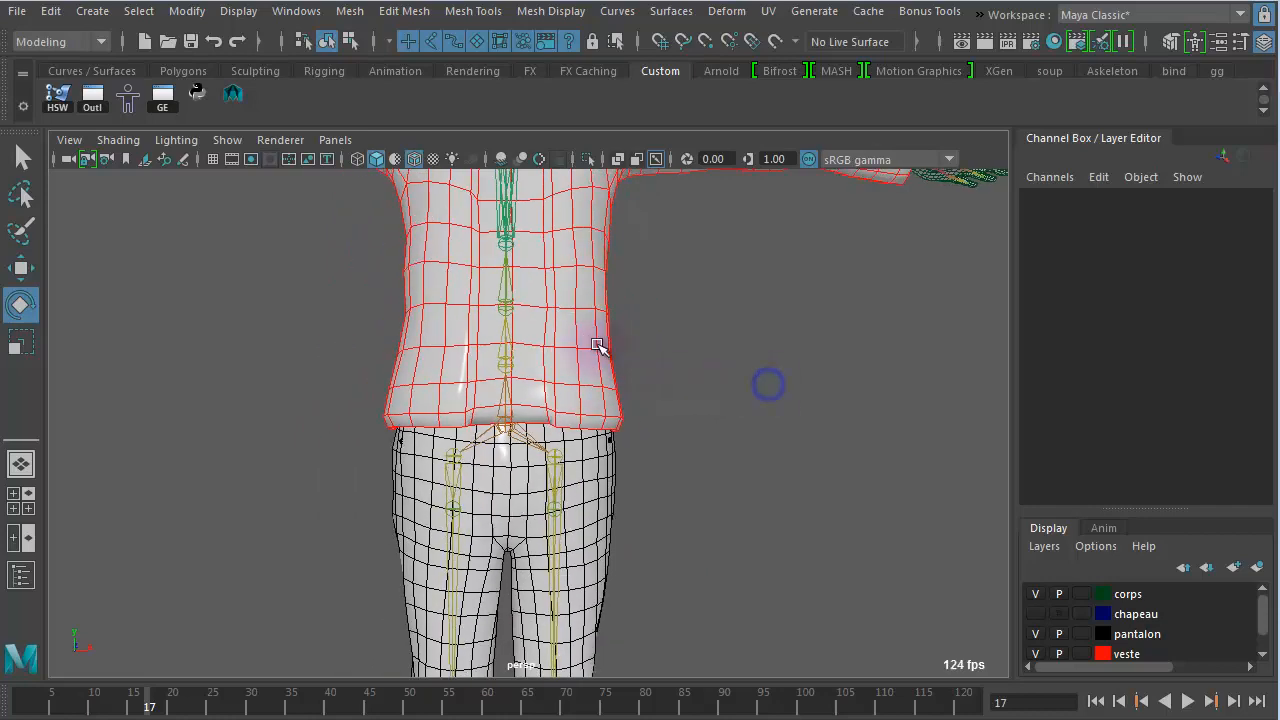
pyautogui.keyDown('alt'); pyautogui.moveTo(598, 345); pyautogui.dragTo(606, 540, button='middle'); pyautogui.keyUp('alt')
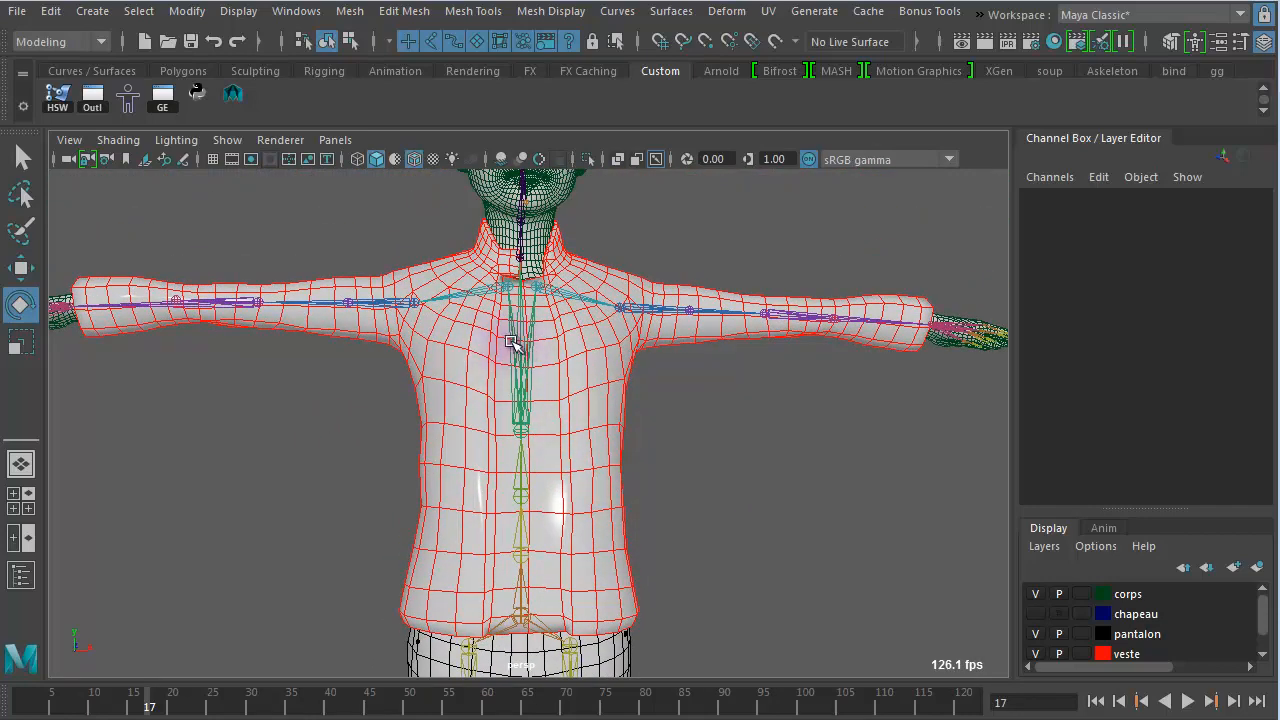
pyautogui.click(535, 528)
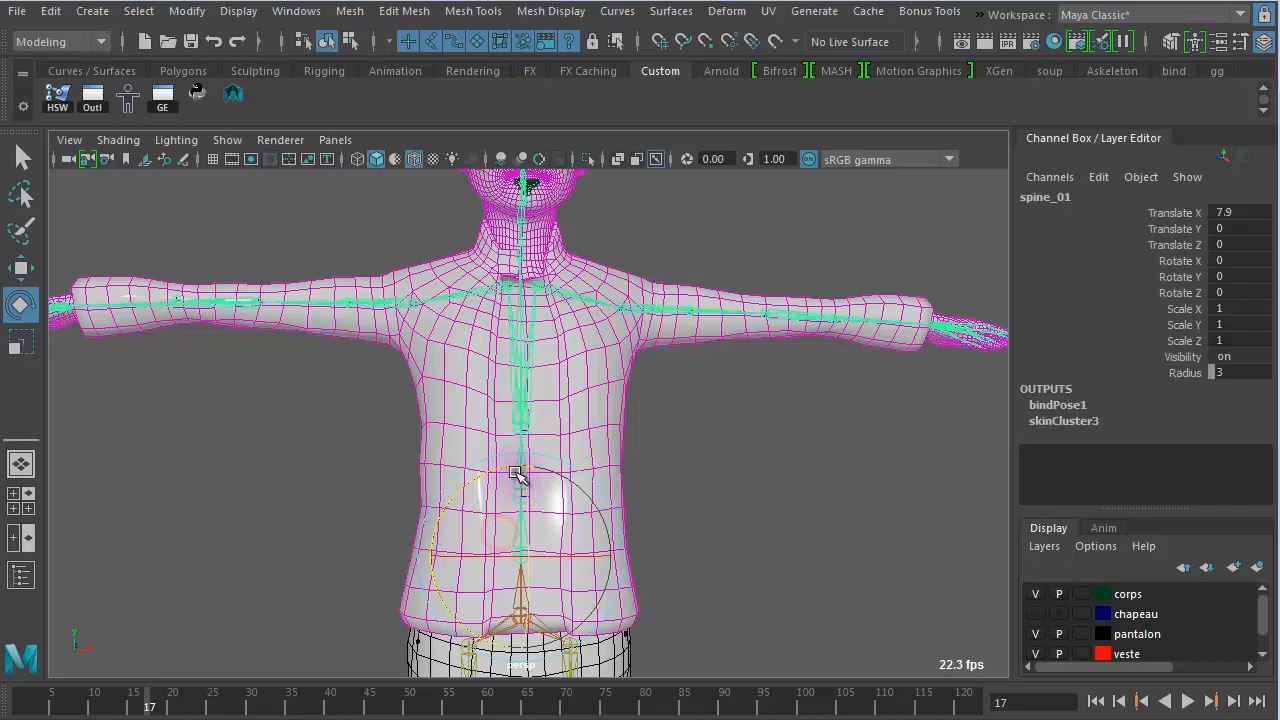
pyautogui.click(592, 292)
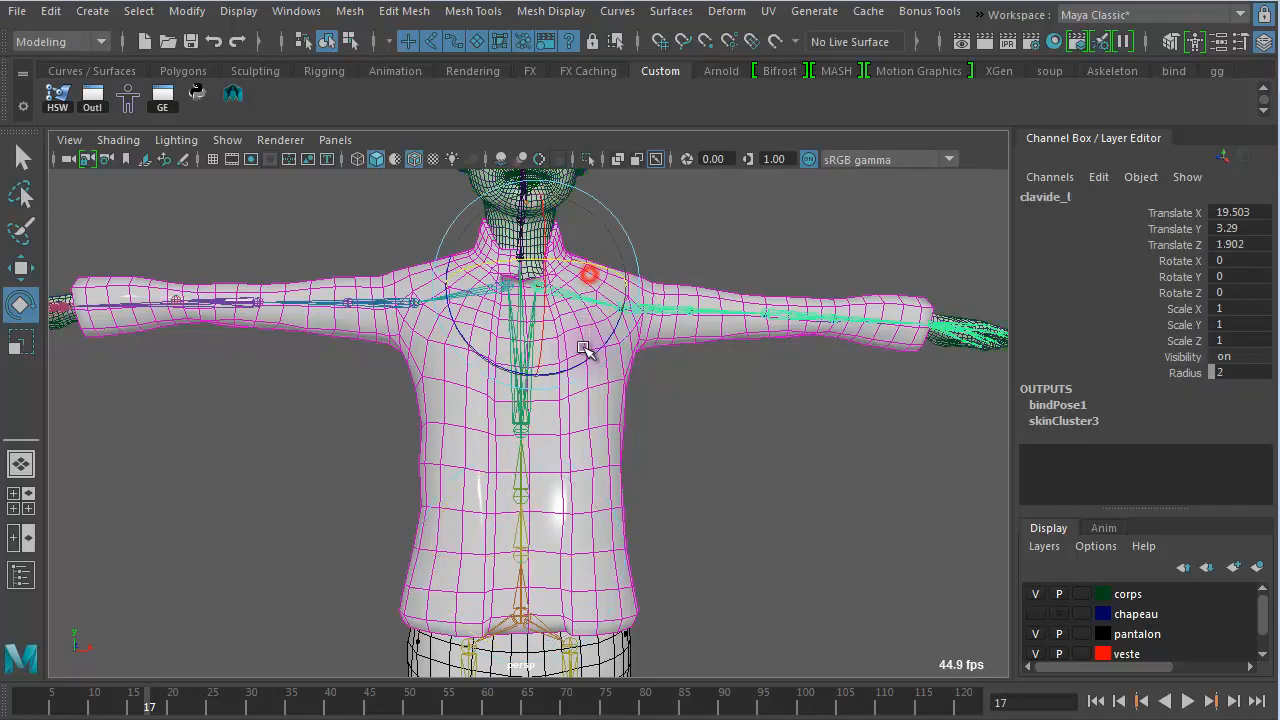
pyautogui.moveTo(586, 356)
pyautogui.mouseDown()
pyautogui.moveTo(578, 366)
pyautogui.moveTo(583, 342)
pyautogui.mouseUp()
pyautogui.hotkey('ctrl', 'z')
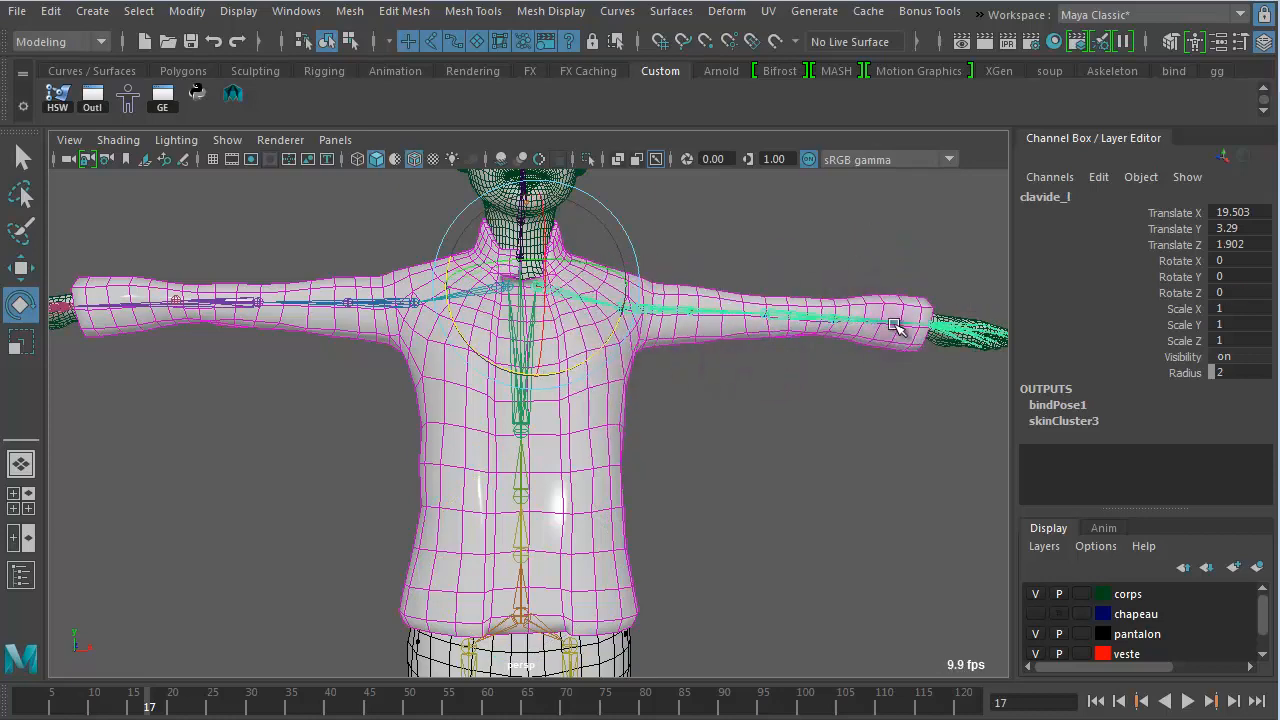
pyautogui.click(852, 460)
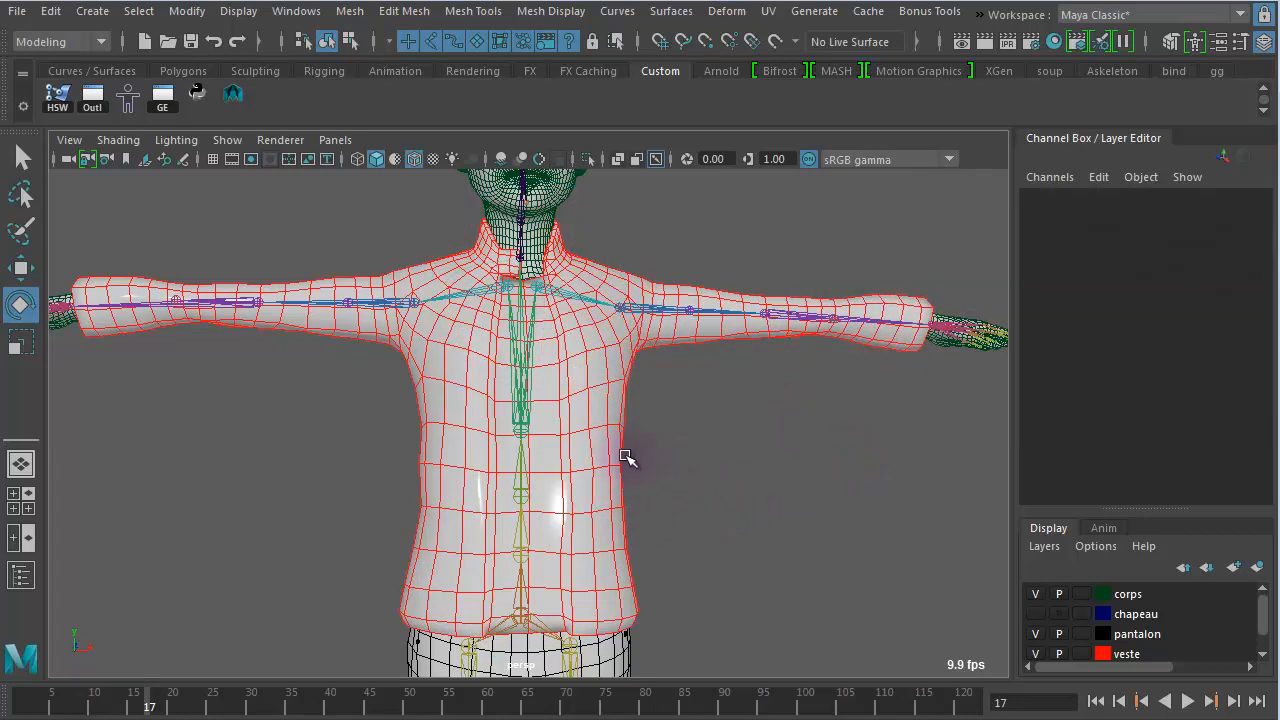
# Open the Paint Skin Weights tool settings for the jacket mesh john_Tops.
pyautogui.click(612, 452)
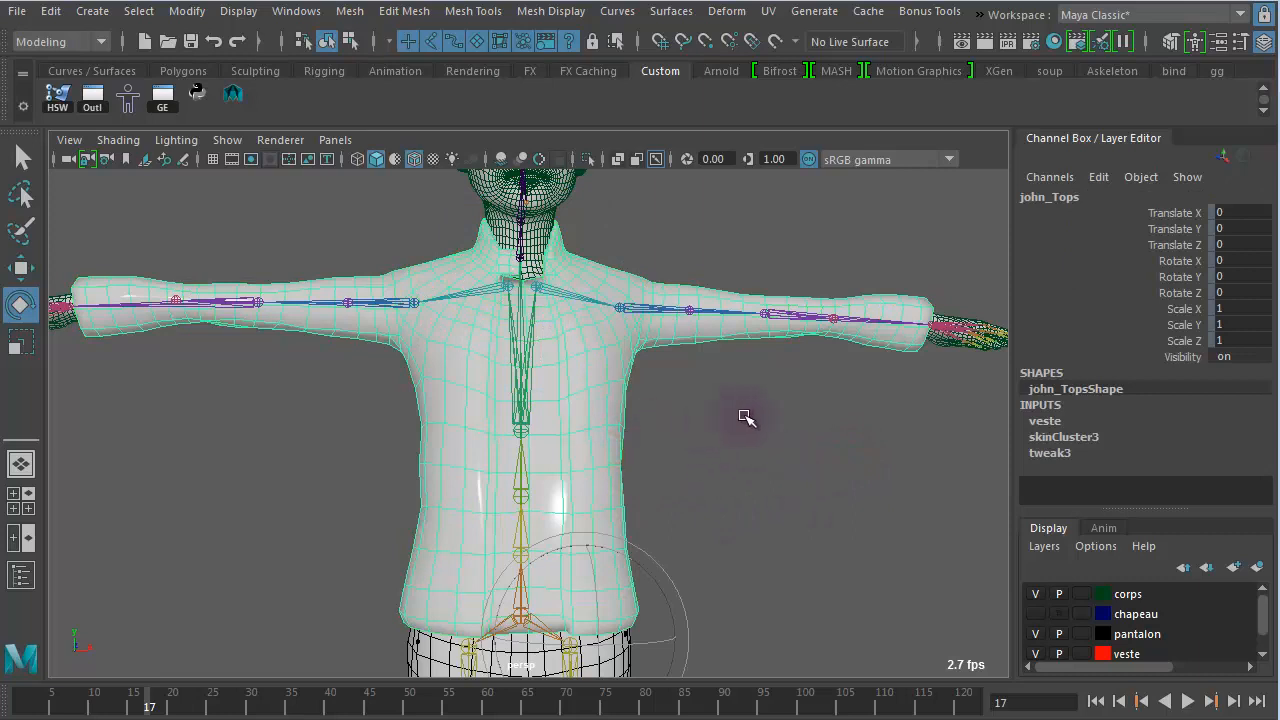
pyautogui.rightClick(744, 419)
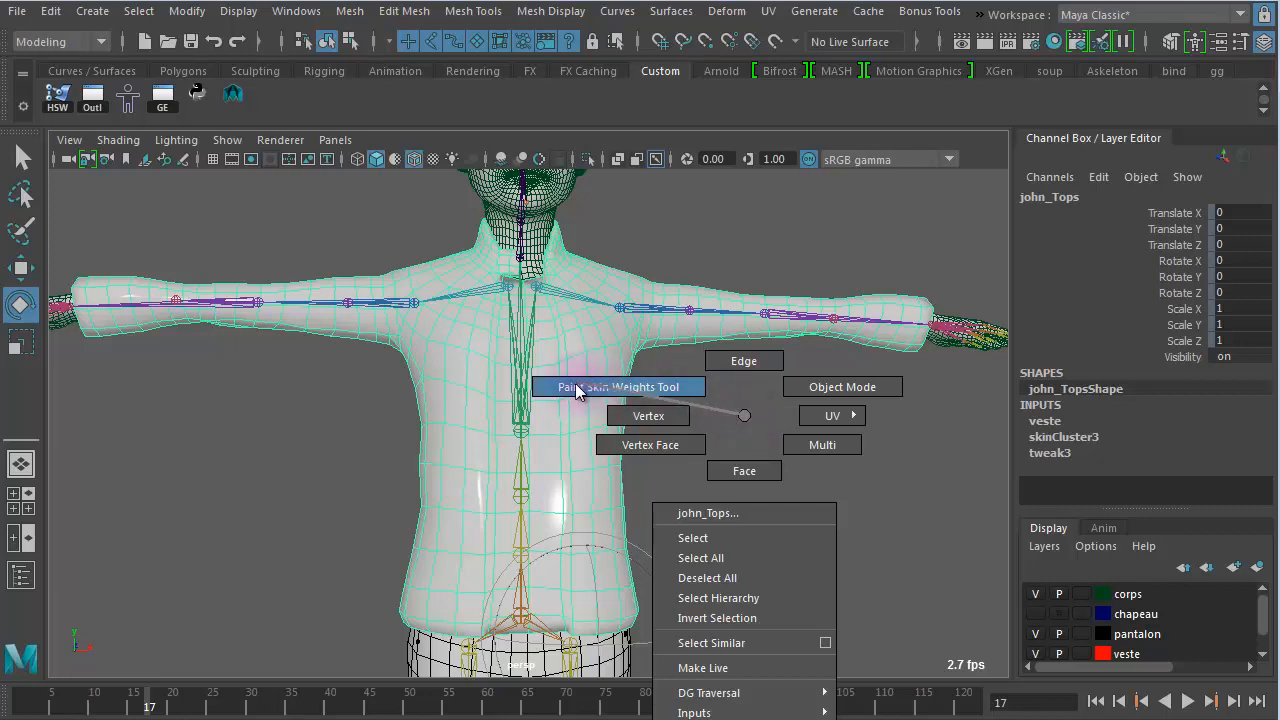
pyautogui.click(646, 388)
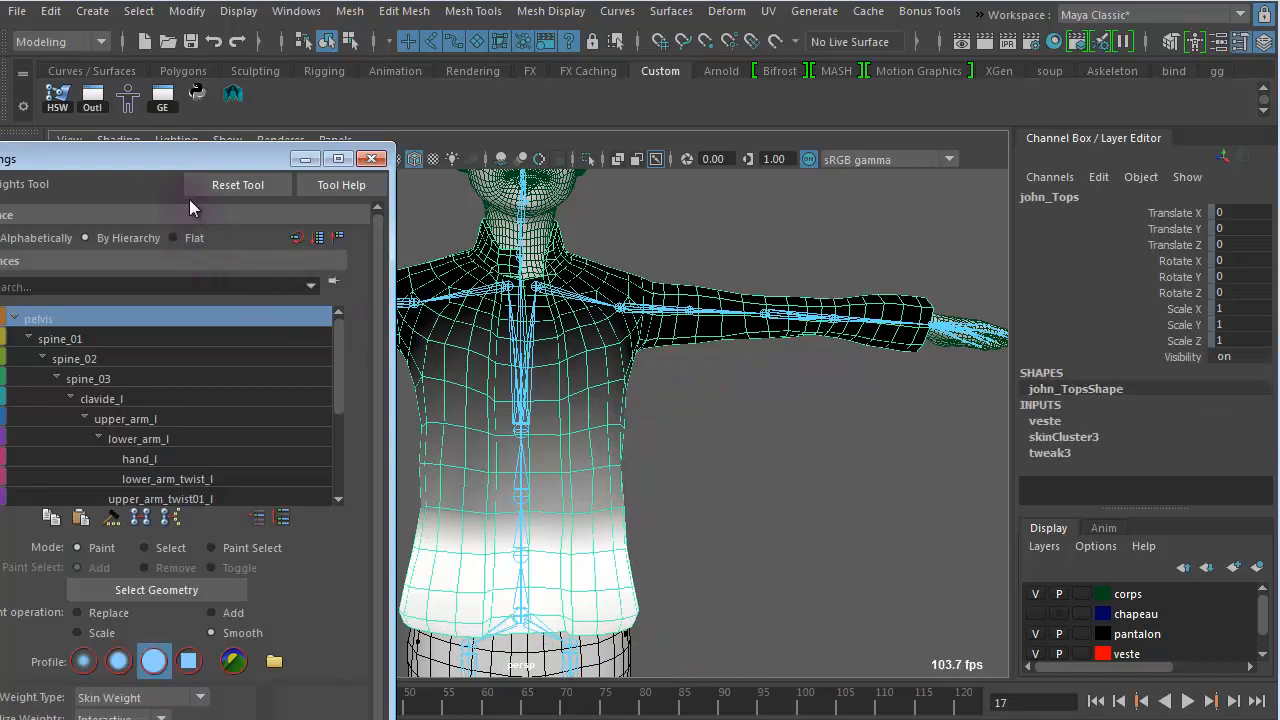
pyautogui.moveTo(100, 160); pyautogui.dragTo(455, 99)
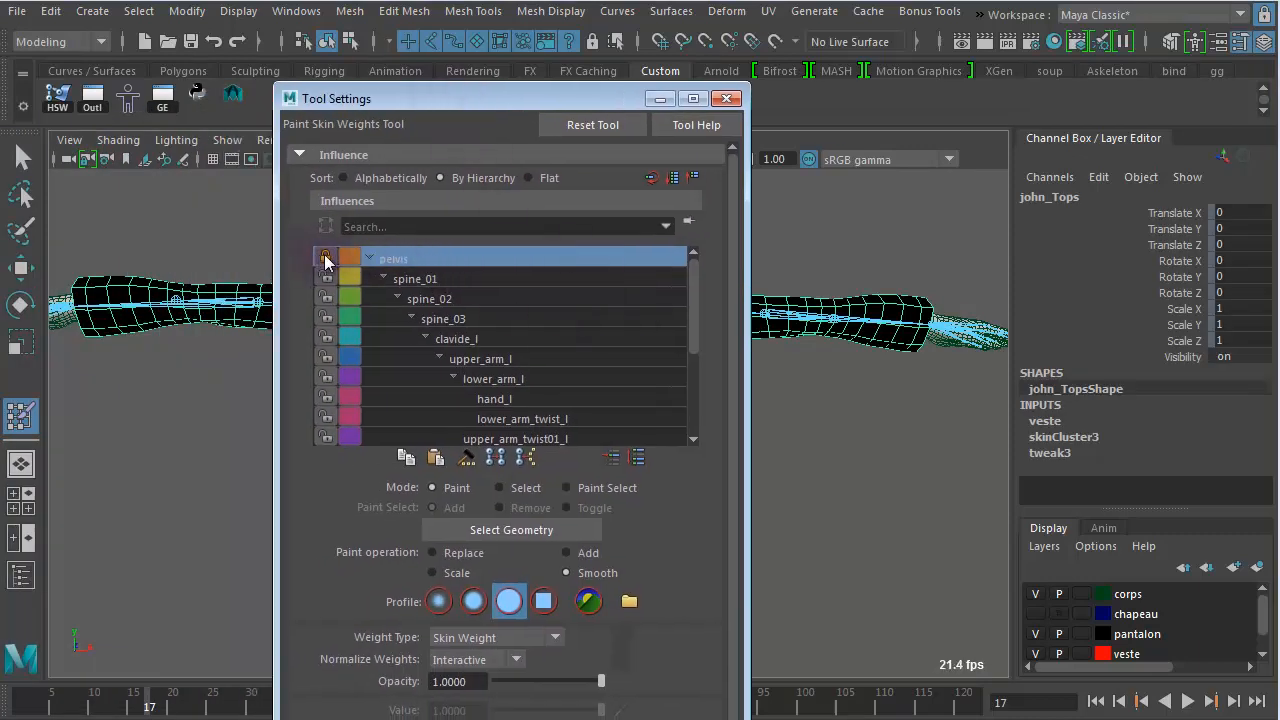
# Look through the jacket's influence list for thigh joints, checking the arm twist entries, and leave the weight painting tool.
pyautogui.moveTo(693, 311)
pyautogui.mouseDown()
pyautogui.moveTo(692, 405)
pyautogui.moveTo(687, 330)
pyautogui.moveTo(686, 377)
pyautogui.mouseUp()
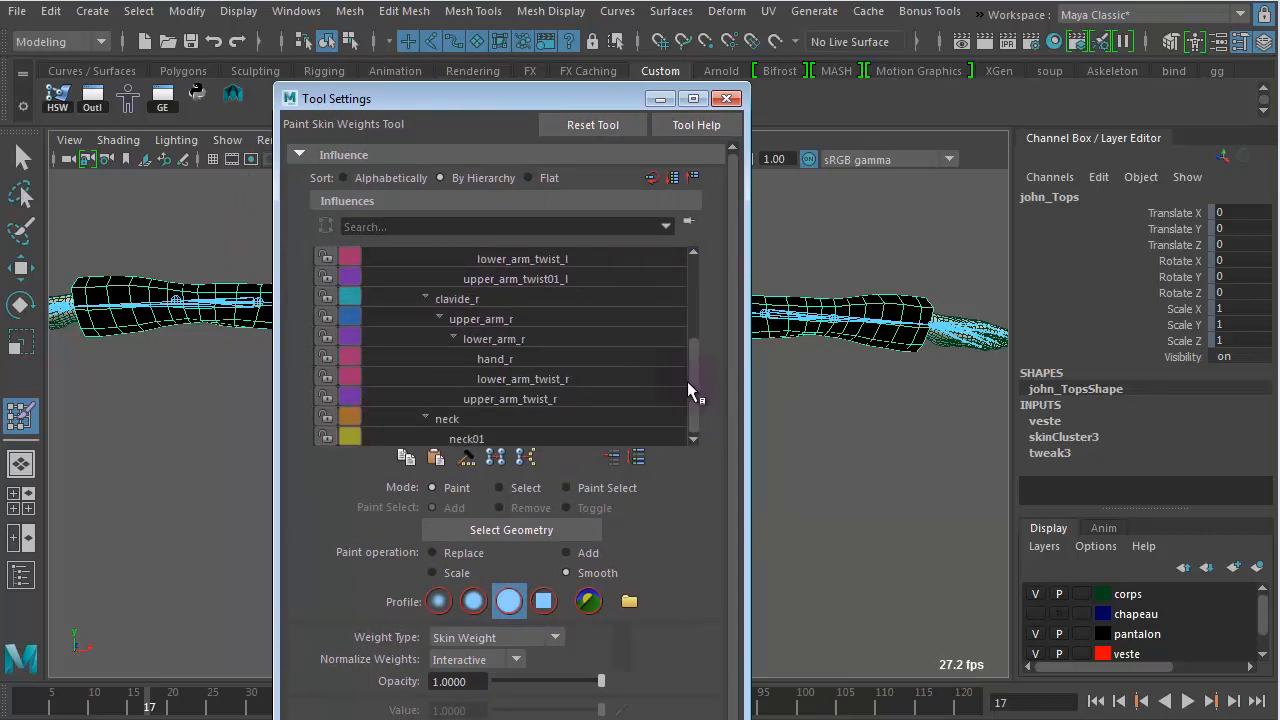
pyautogui.click(567, 400)
pyautogui.click(568, 379)
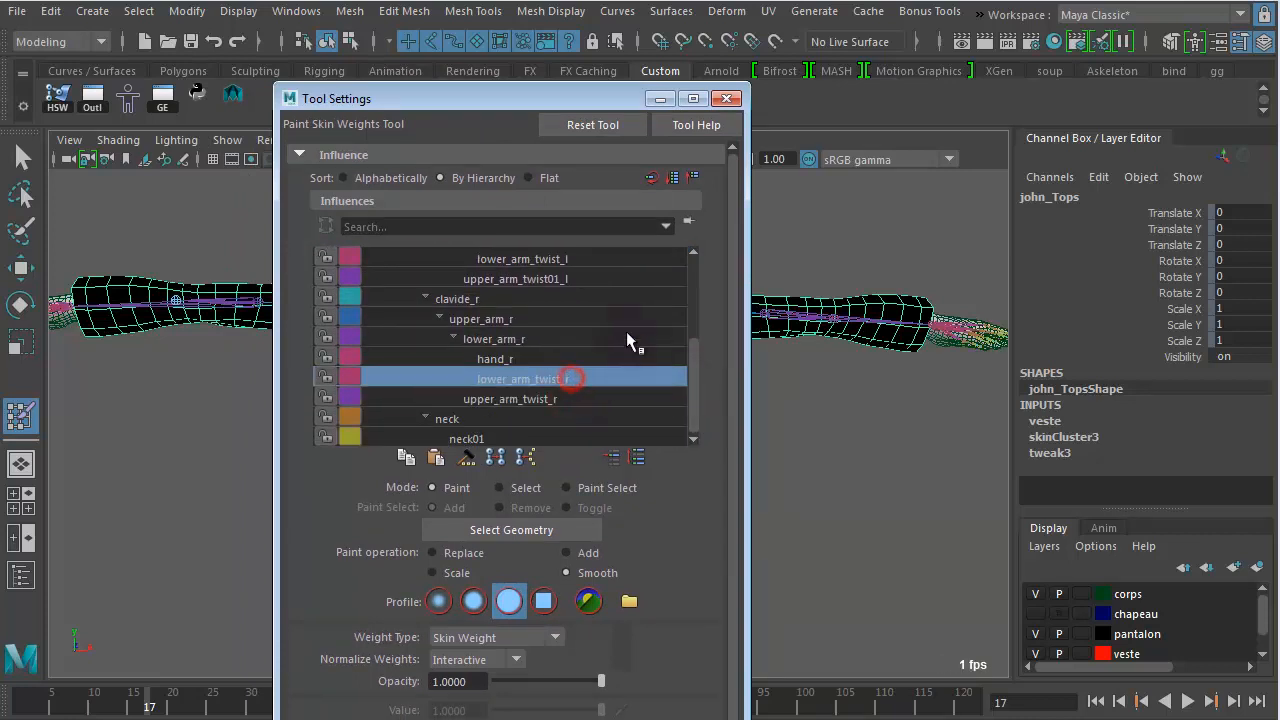
pyautogui.click(557, 280)
pyautogui.moveTo(692, 357); pyautogui.dragTo(704, 384)
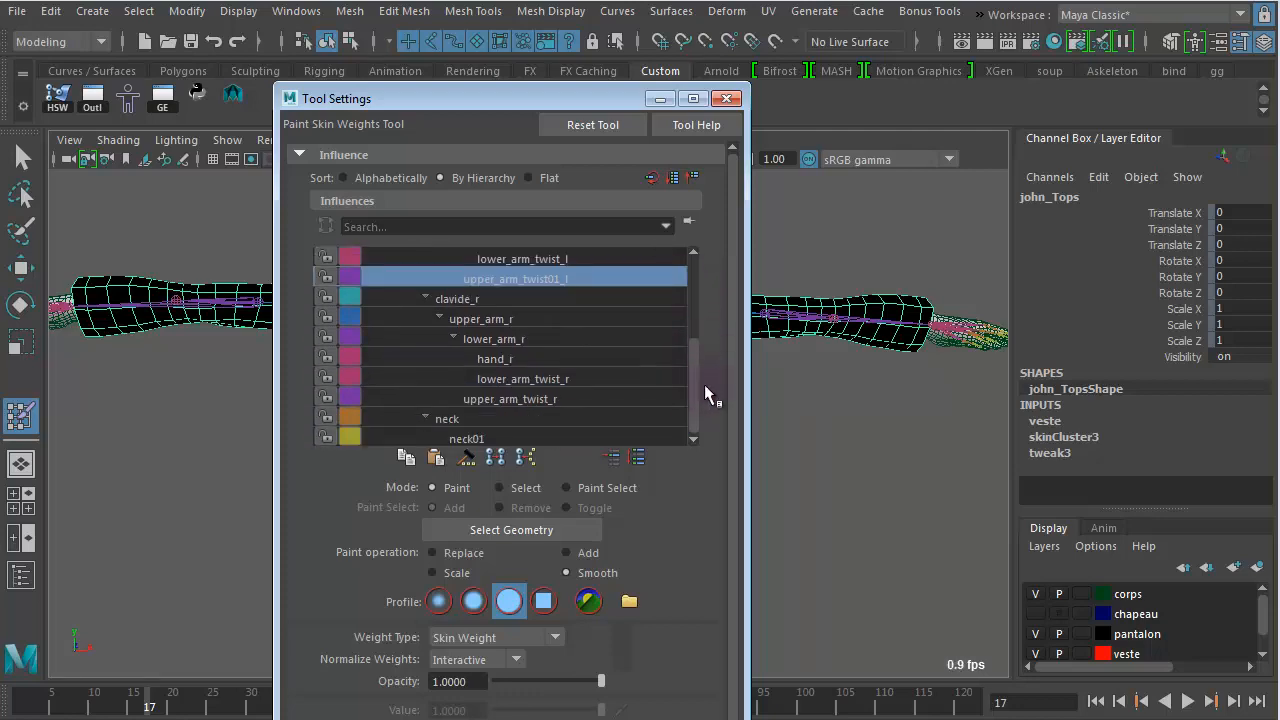
pyautogui.click(726, 98)
pyautogui.click(23, 158)
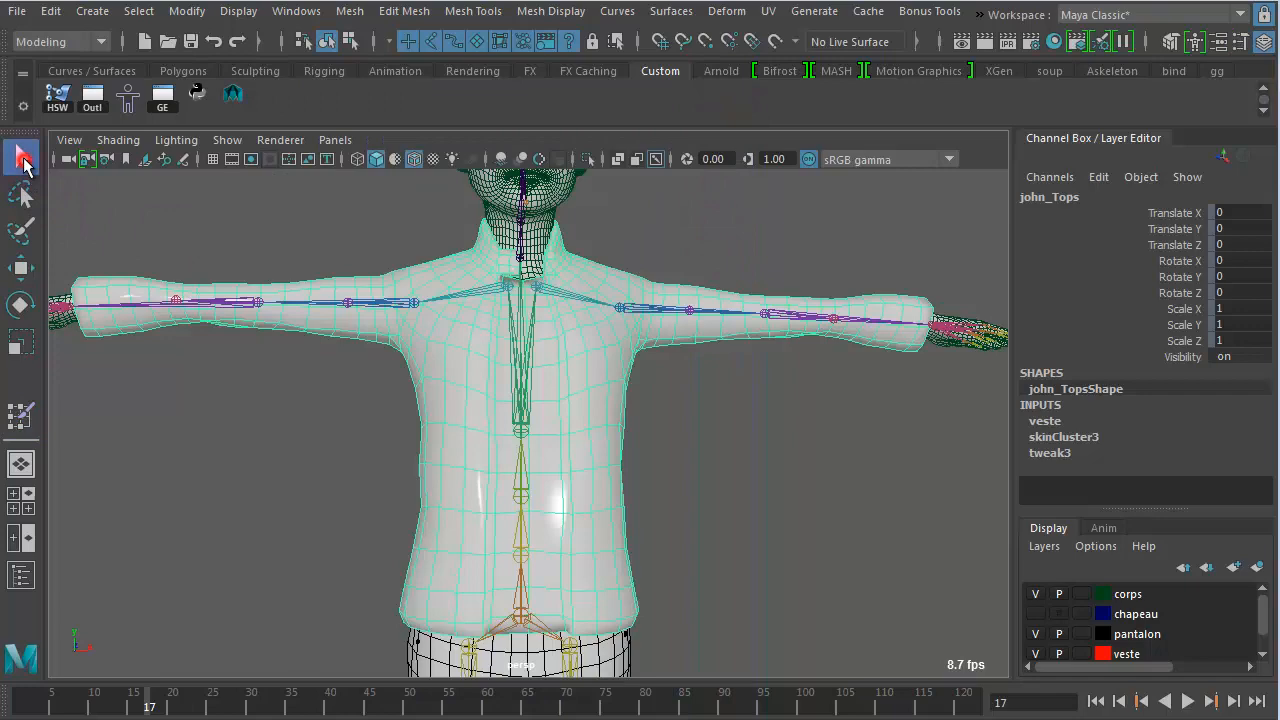
# Select the left and right thigh twist joints together with the jacket mesh.
pyautogui.click(717, 454)
pyautogui.keyDown('alt'); pyautogui.moveTo(571, 523); pyautogui.dragTo(623, 519, button='right'); pyautogui.keyUp('alt')
pyautogui.keyDown('alt'); pyautogui.moveTo(640, 510); pyautogui.dragTo(646, 335, button='middle'); pyautogui.keyUp('alt')
pyautogui.keyDown('alt'); pyautogui.moveTo(546, 415); pyautogui.dragTo(692, 414, button='right'); pyautogui.keyUp('alt')
pyautogui.click(598, 608)
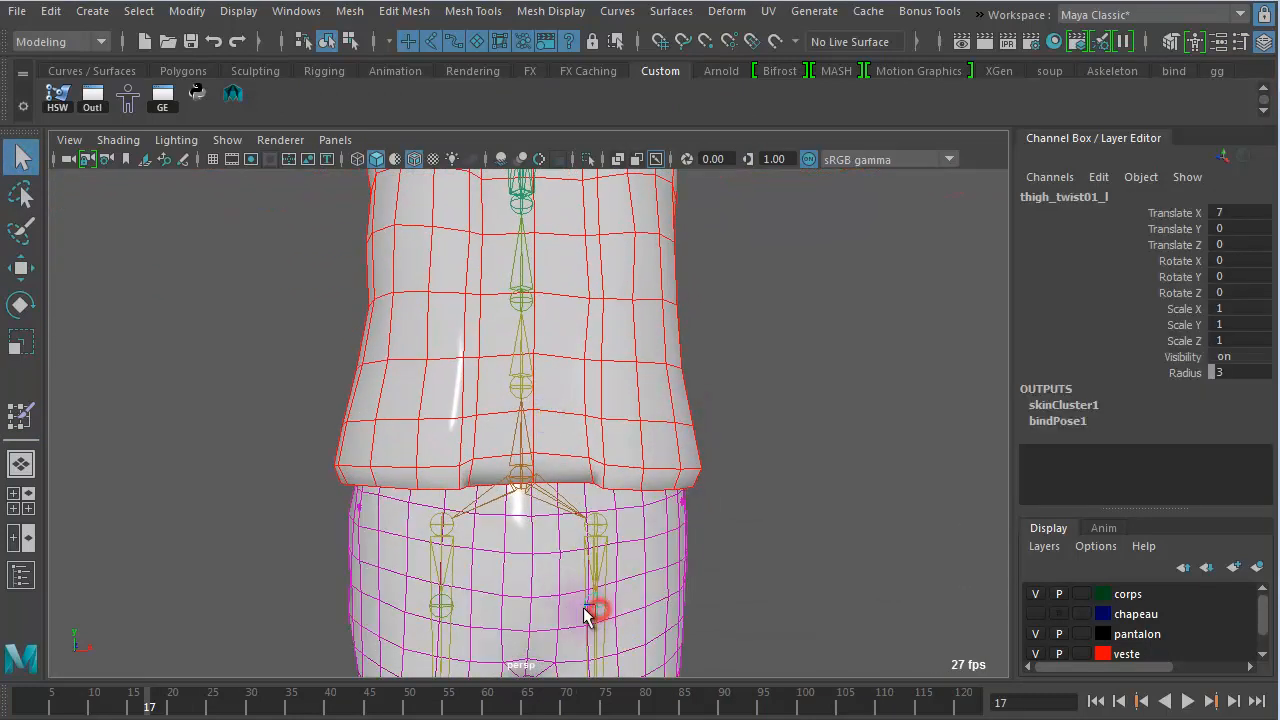
pyautogui.click(683, 396)
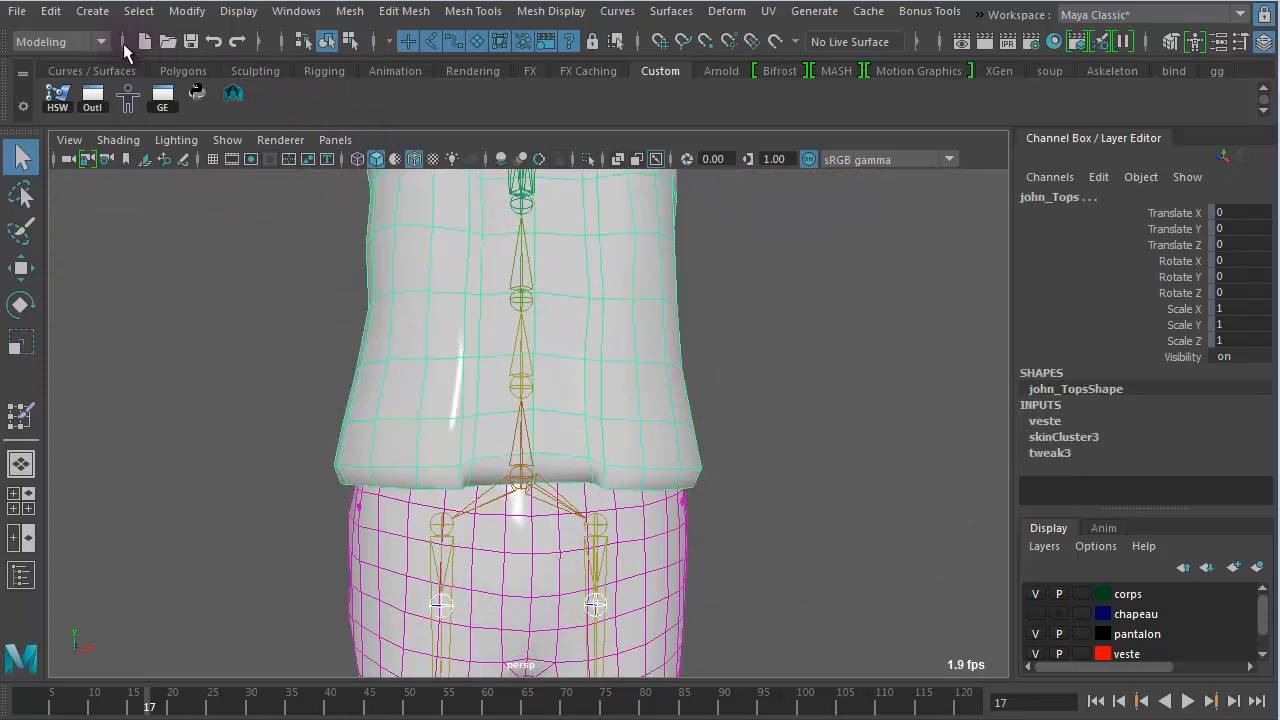
# Switch to the Rigging menu set and open the Add Influence options.
pyautogui.click(72, 46)
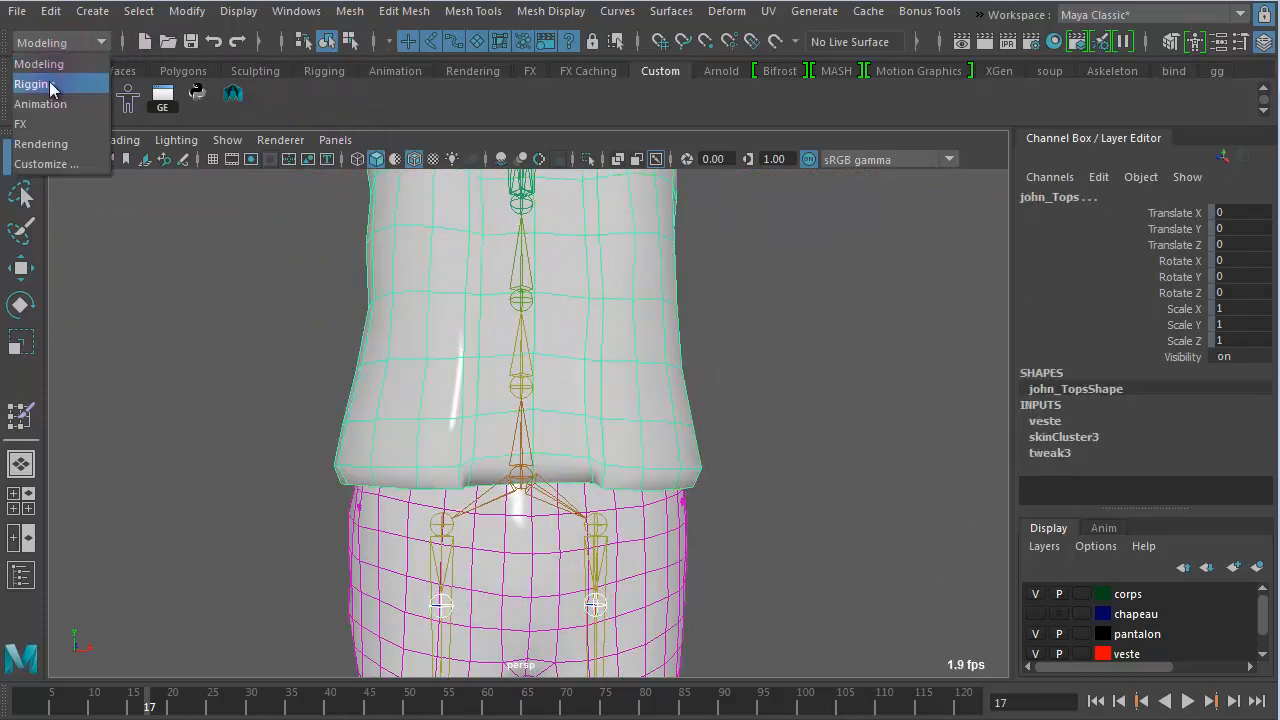
pyautogui.click(63, 84)
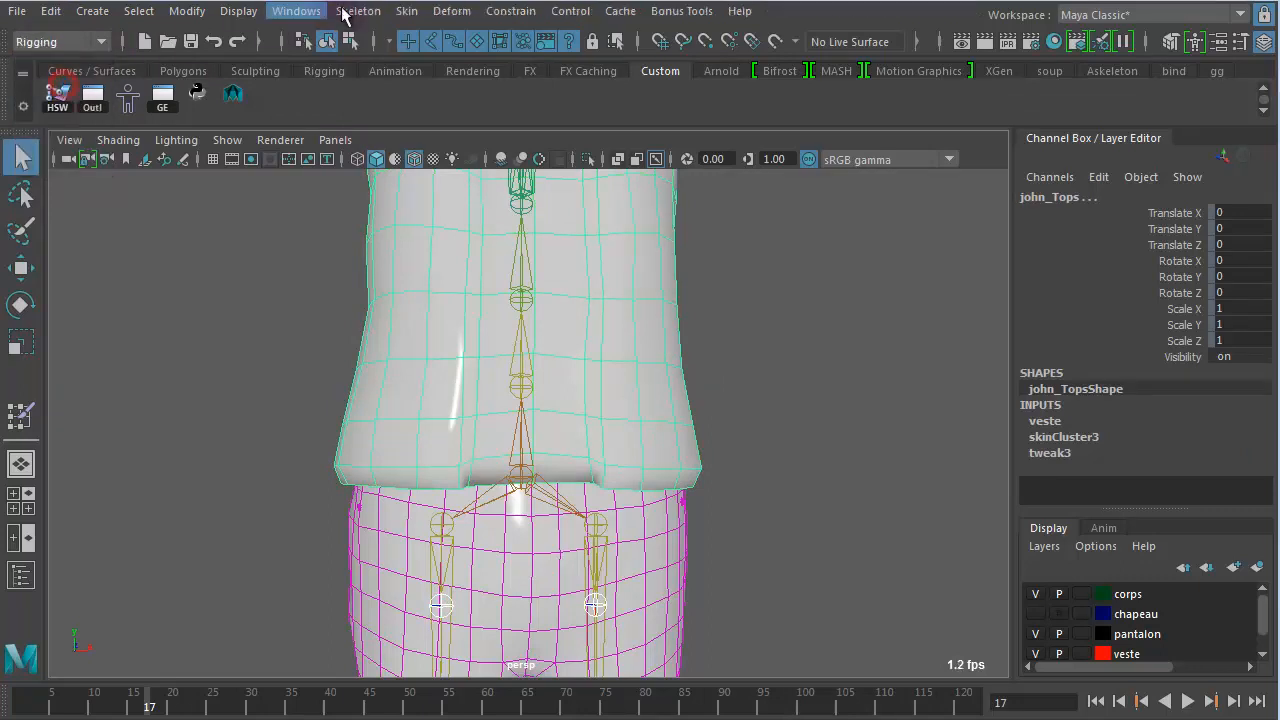
pyautogui.click(412, 12)
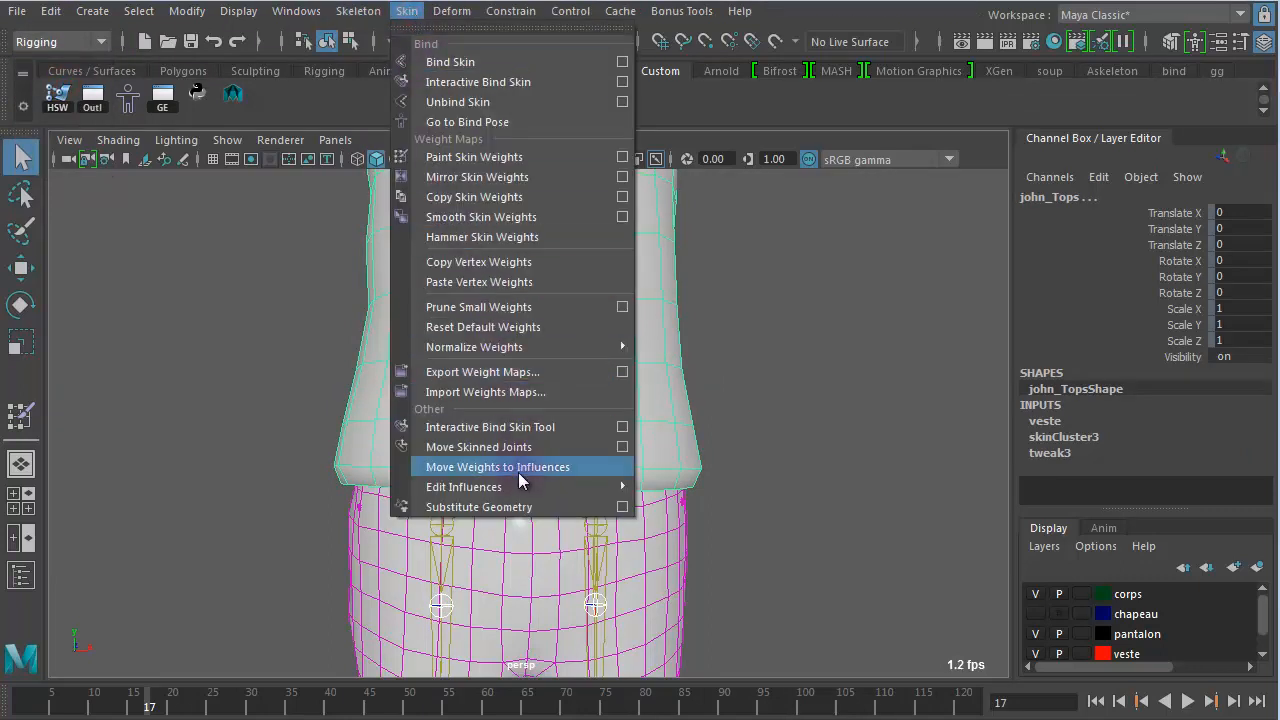
pyautogui.moveTo(519, 490)
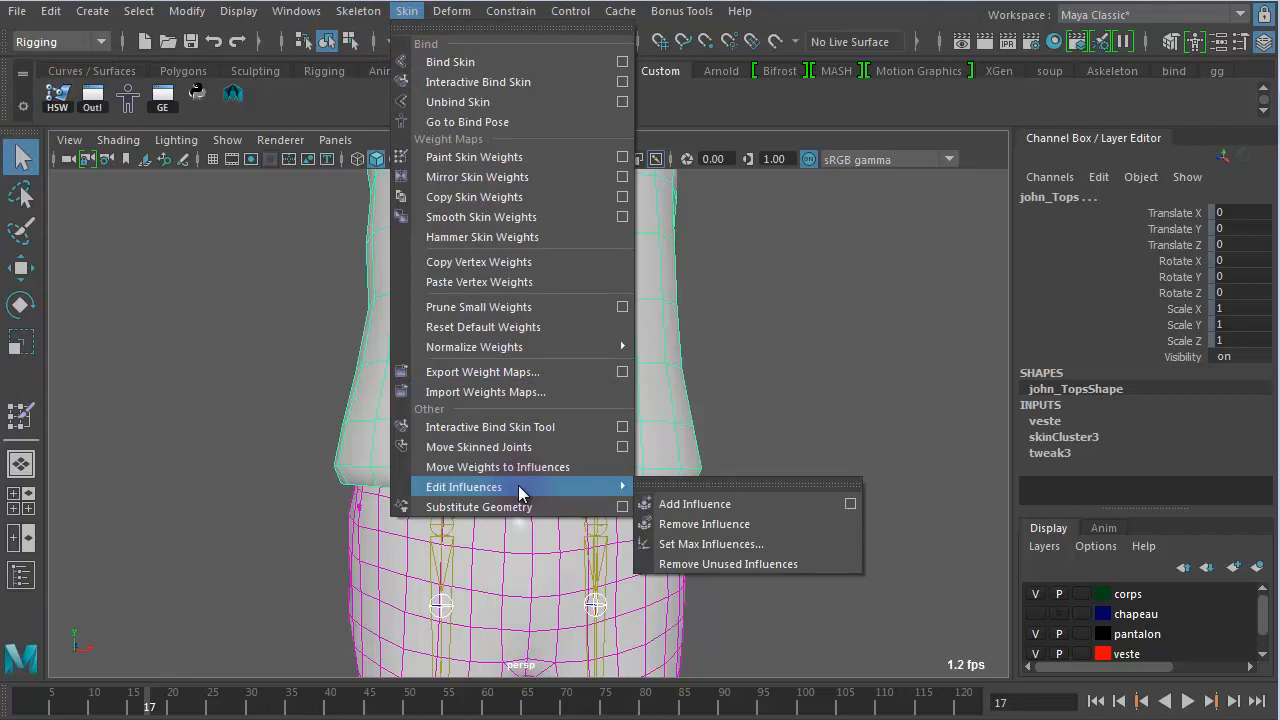
pyautogui.click(858, 505)
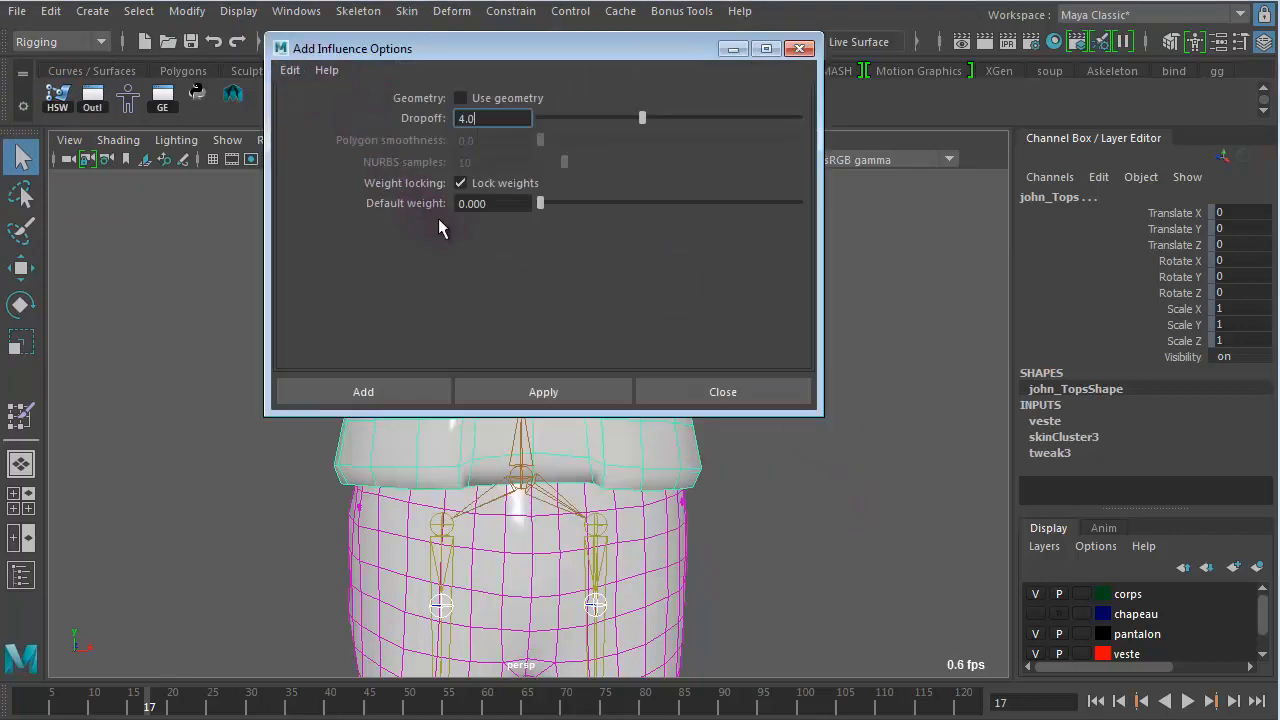
# Reset the Add Influence options, disable Use geometry, enable Lock weights, and add both thigh twist joints as influences on the jacket.
pyautogui.click(289, 70)
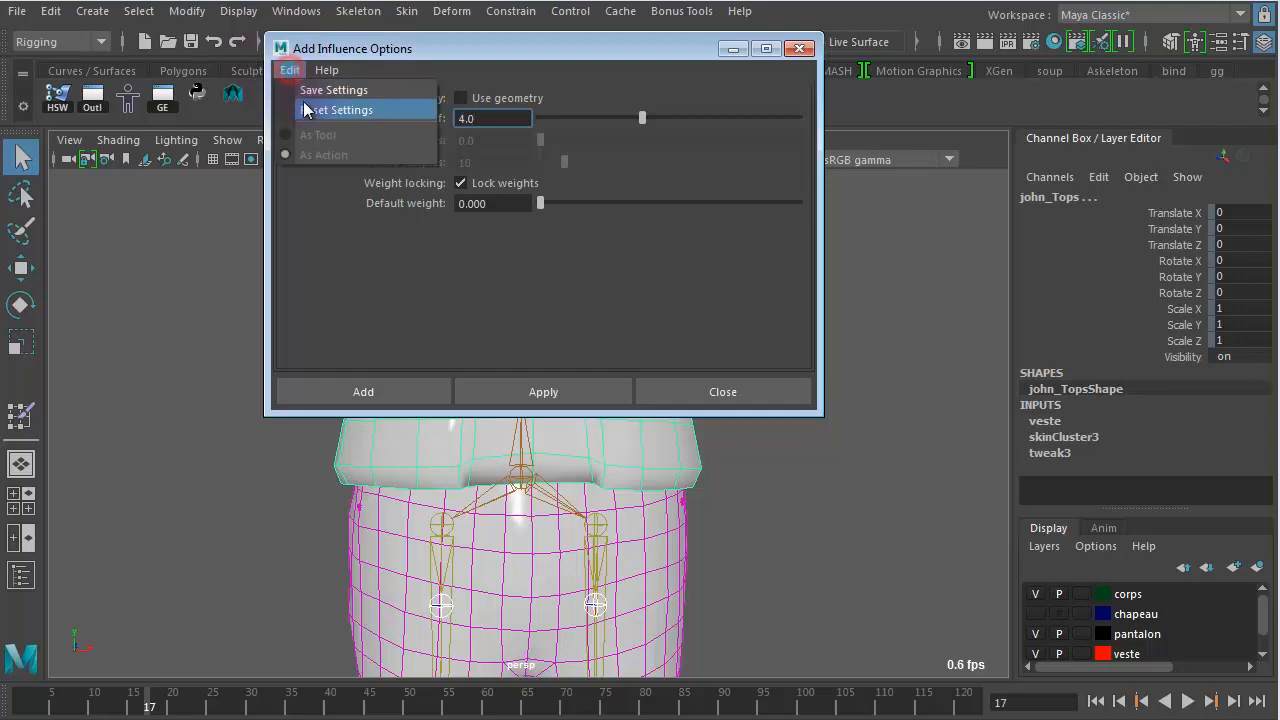
pyautogui.click(312, 107)
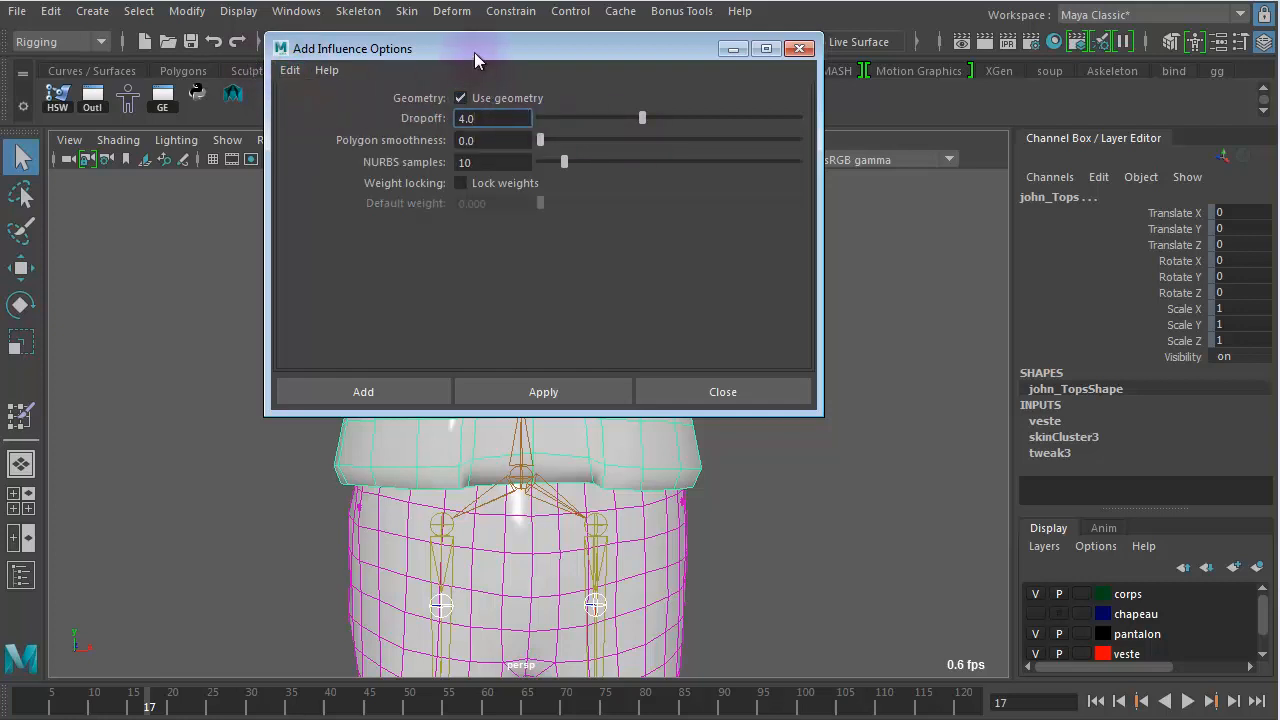
pyautogui.moveTo(474, 52); pyautogui.dragTo(472, 73)
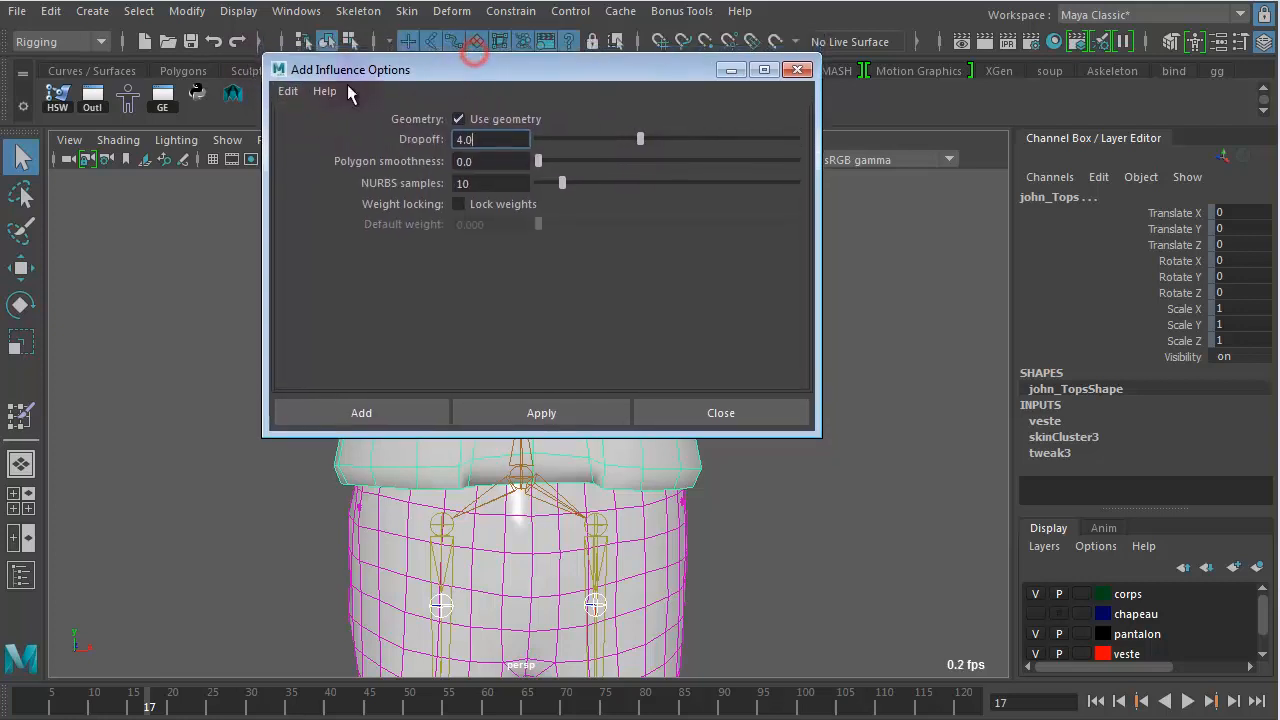
pyautogui.click(459, 119)
pyautogui.click(458, 204)
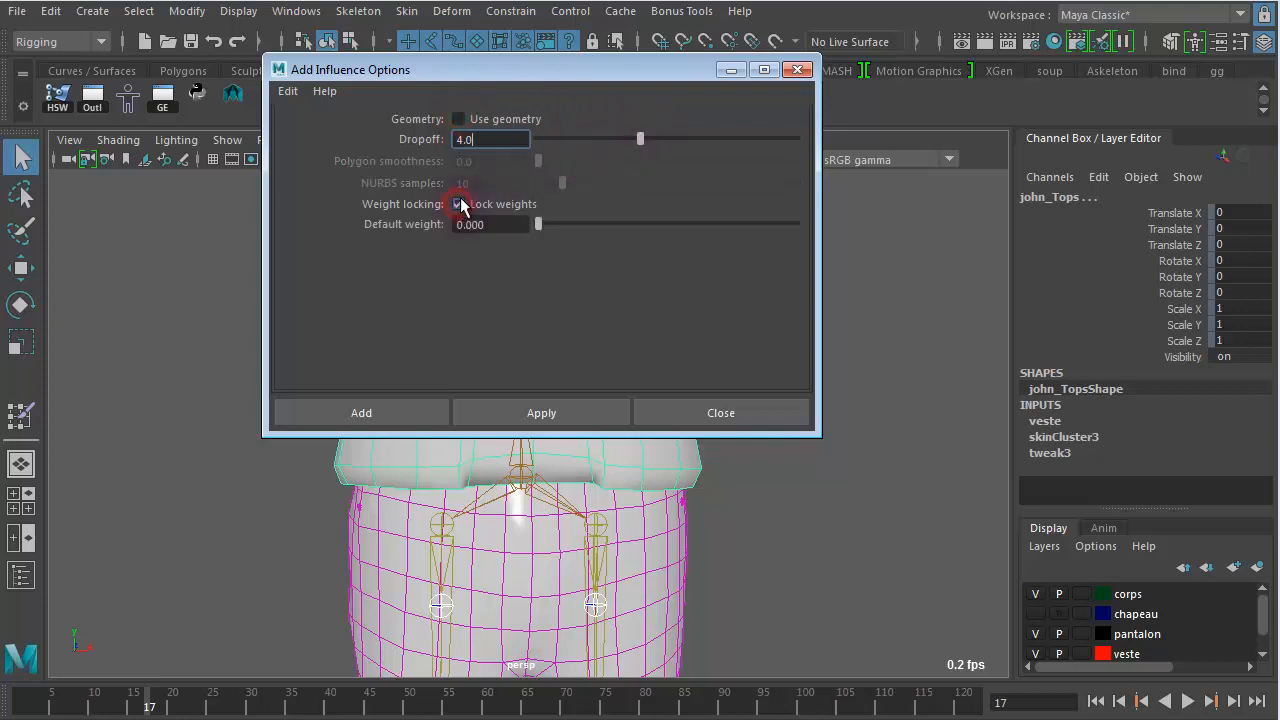
pyautogui.click(360, 413)
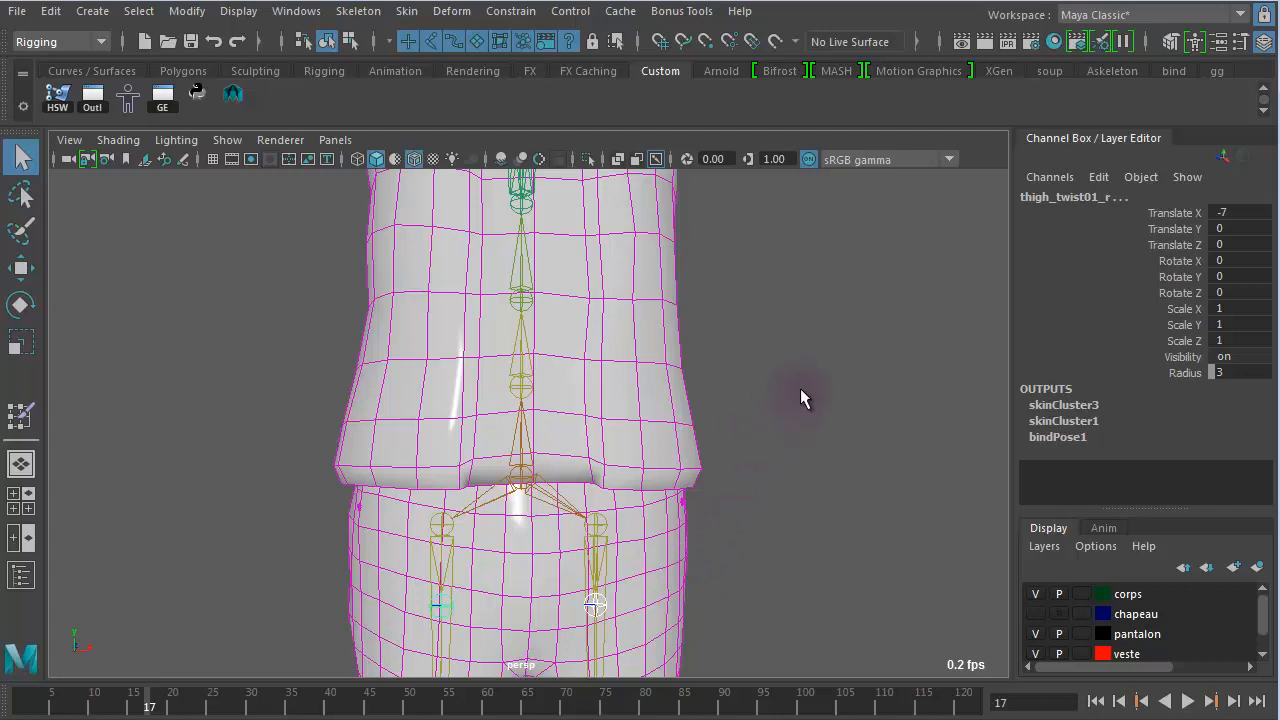
# Reopen the jacket's skin weight painting settings and unlock the thigh_twist01_l and thigh_twist01_r influences.
pyautogui.click(689, 419)
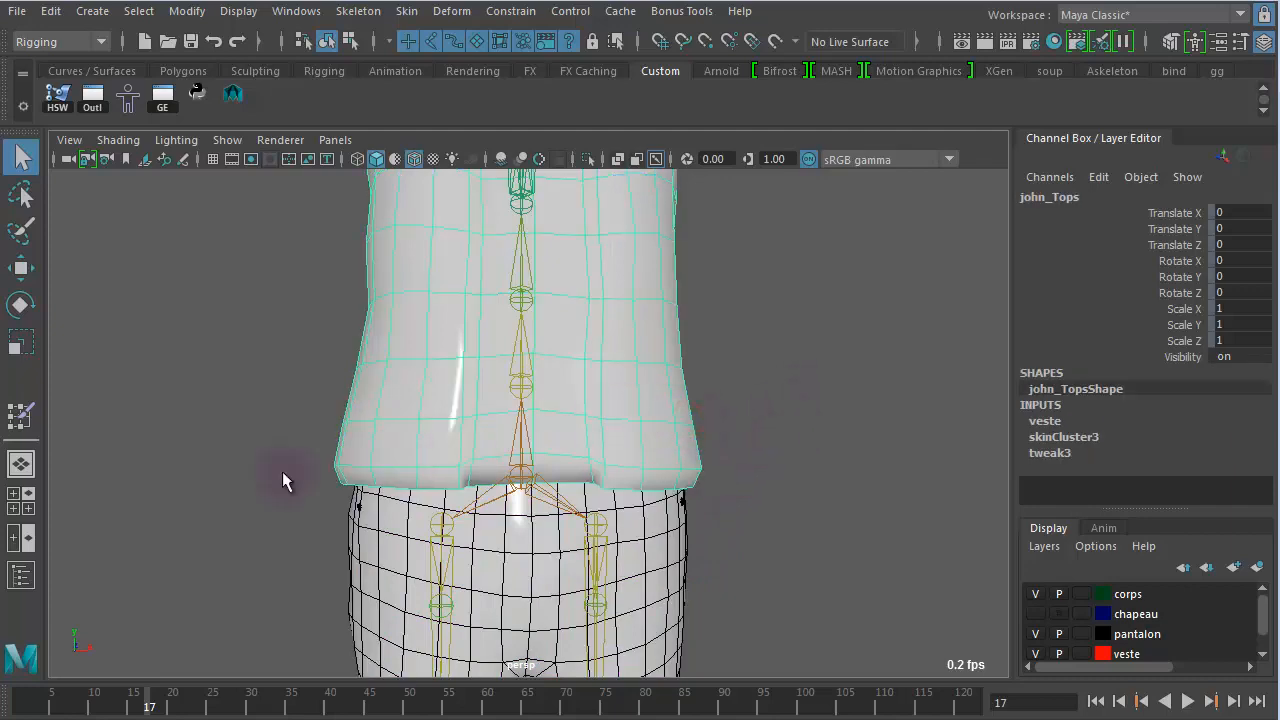
pyautogui.doubleClick(27, 414)
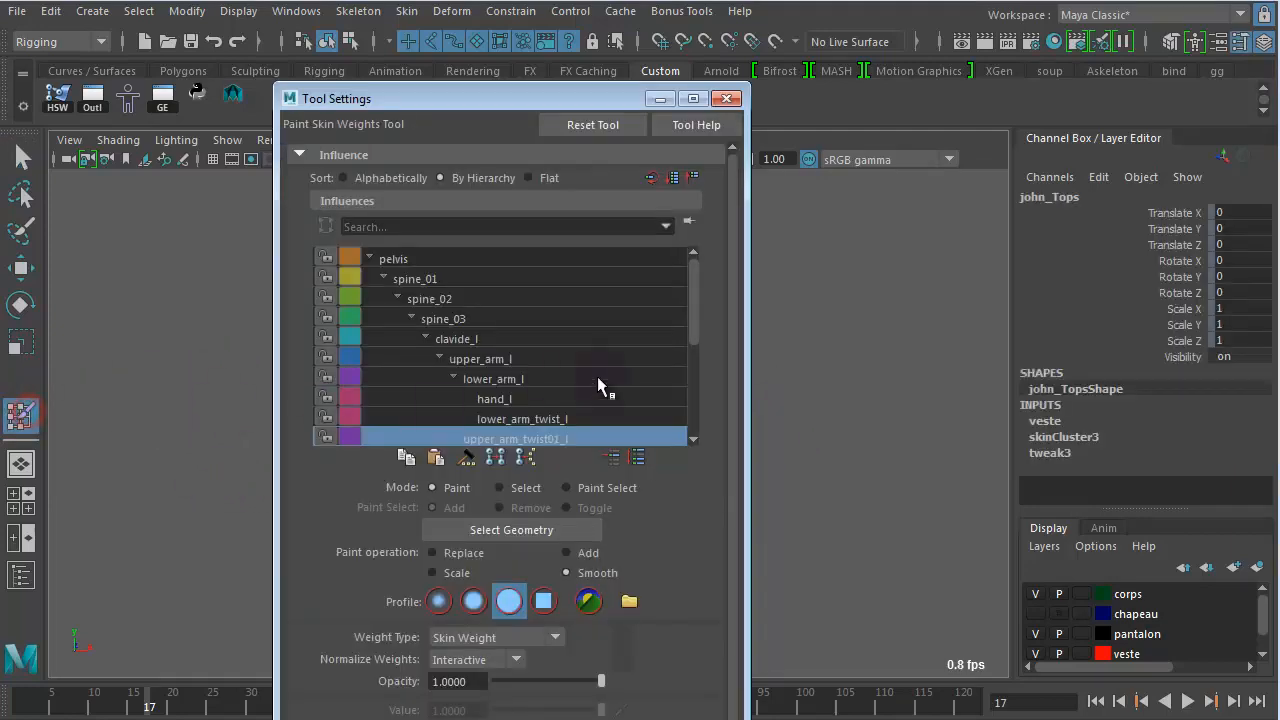
pyautogui.moveTo(692, 318); pyautogui.dragTo(703, 403)
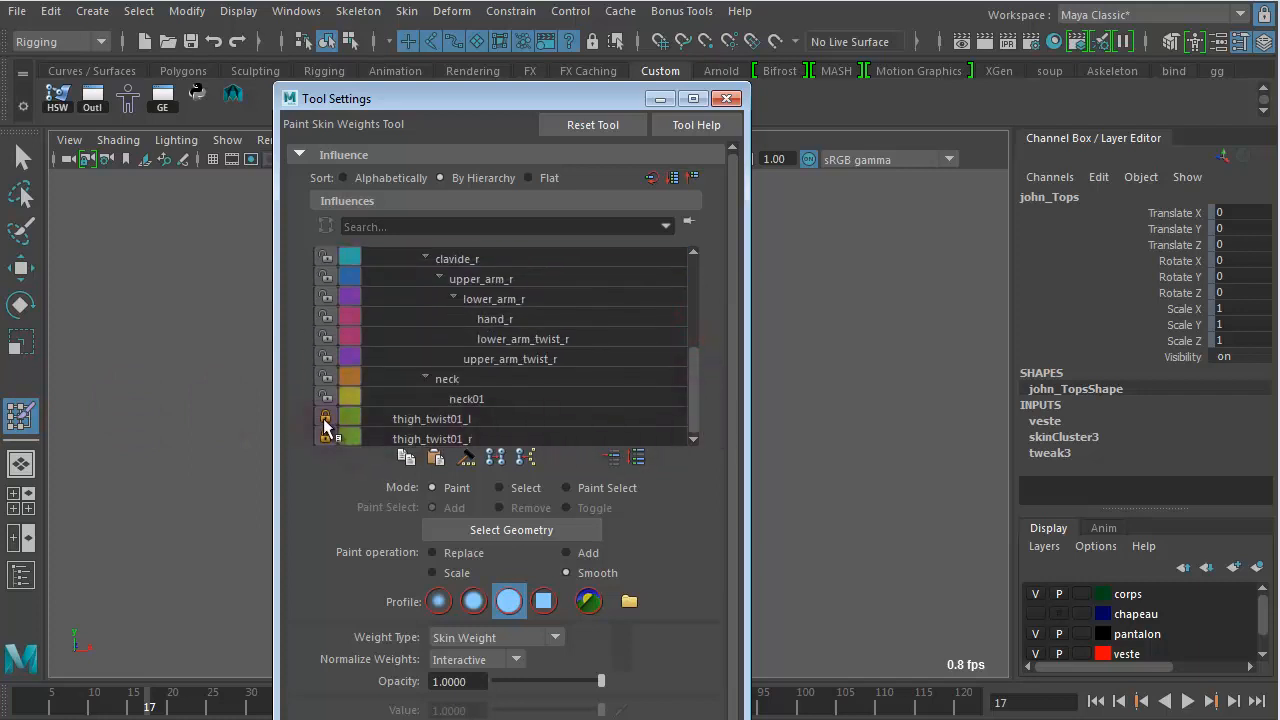
pyautogui.click(491, 415)
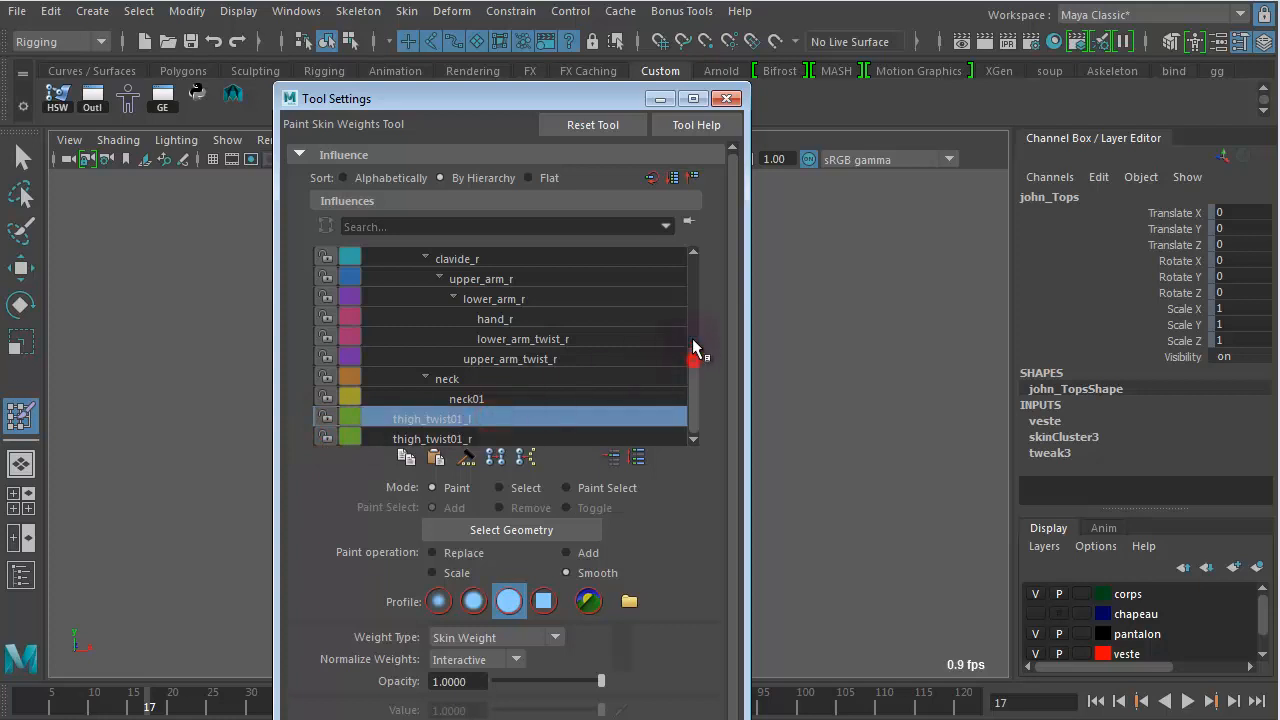
# Display the pelvis influence's weights on the jacket and return to the selection tool.
pyautogui.moveTo(693, 341); pyautogui.dragTo(703, 256)
pyautogui.click(454, 260)
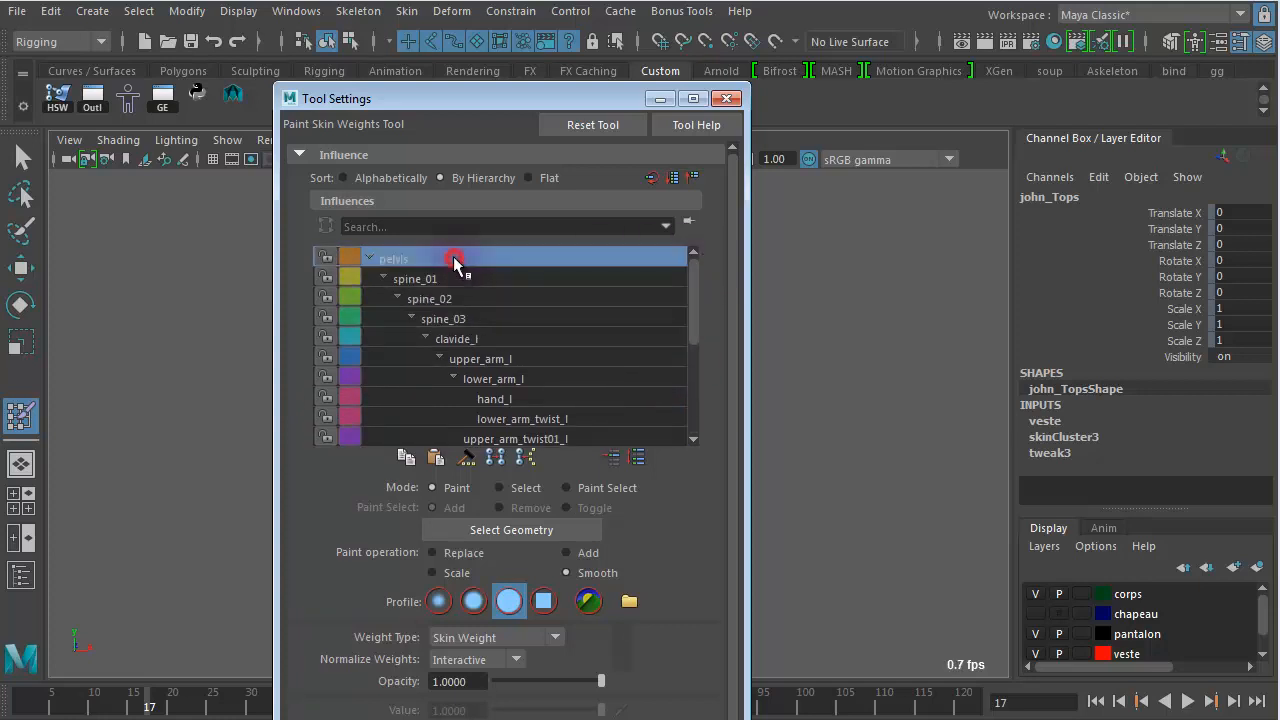
pyautogui.click(727, 99)
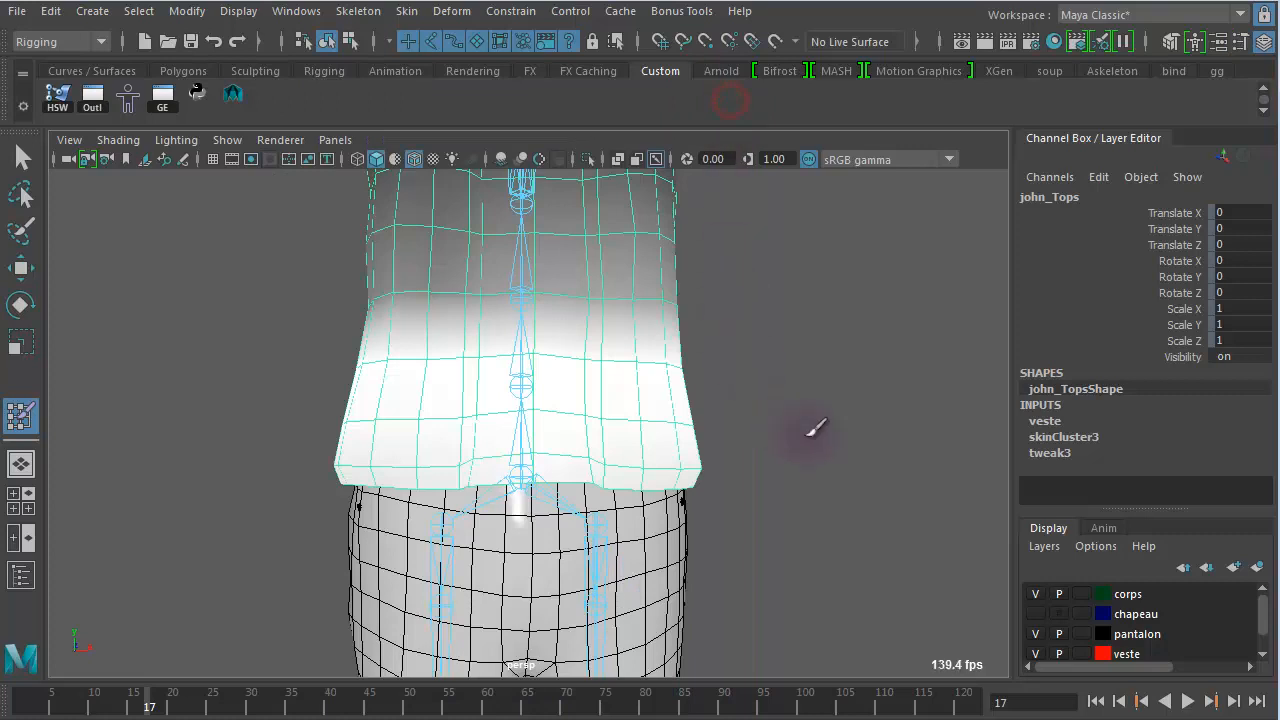
pyautogui.click(22, 157)
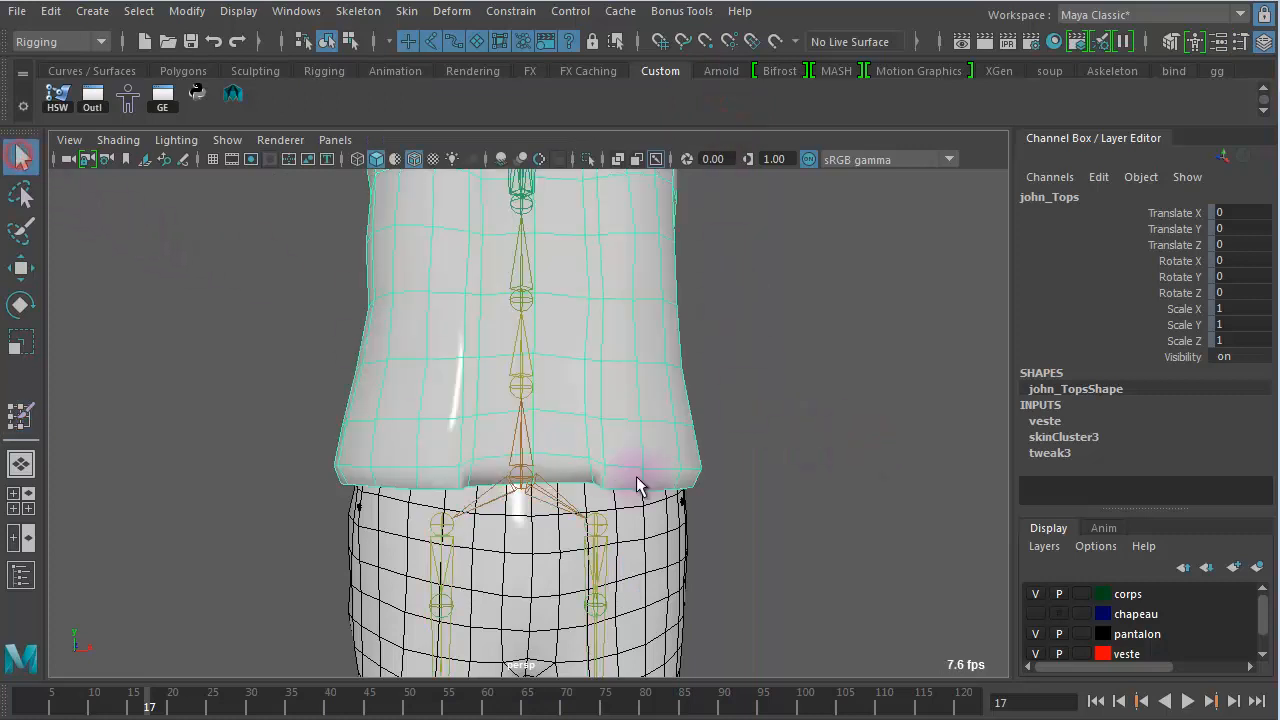
# Make joints unselectable in the viewport and display the jacket and trousers in wireframe.
pyautogui.click(668, 531)
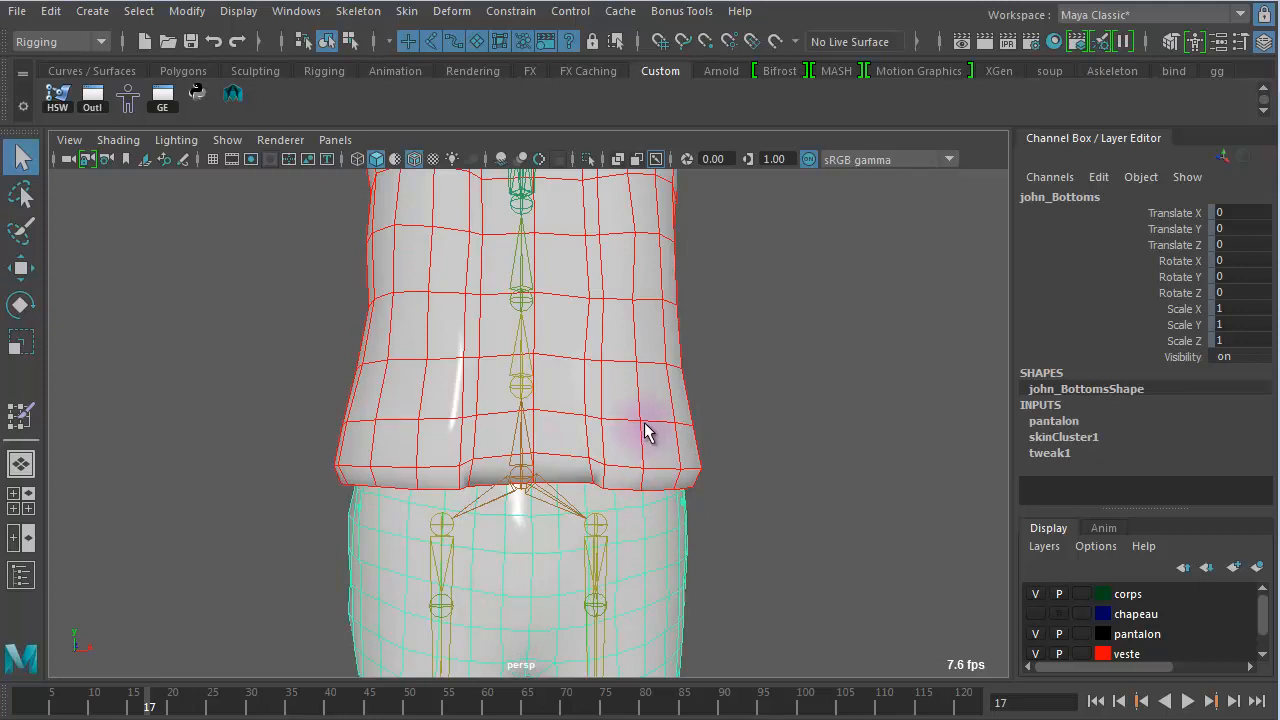
pyautogui.click(432, 41)
pyautogui.click(678, 415)
pyautogui.press('4')
pyautogui.keyDown('alt'); pyautogui.moveTo(638, 455); pyautogui.dragTo(717, 455, button='right'); pyautogui.keyUp('alt')
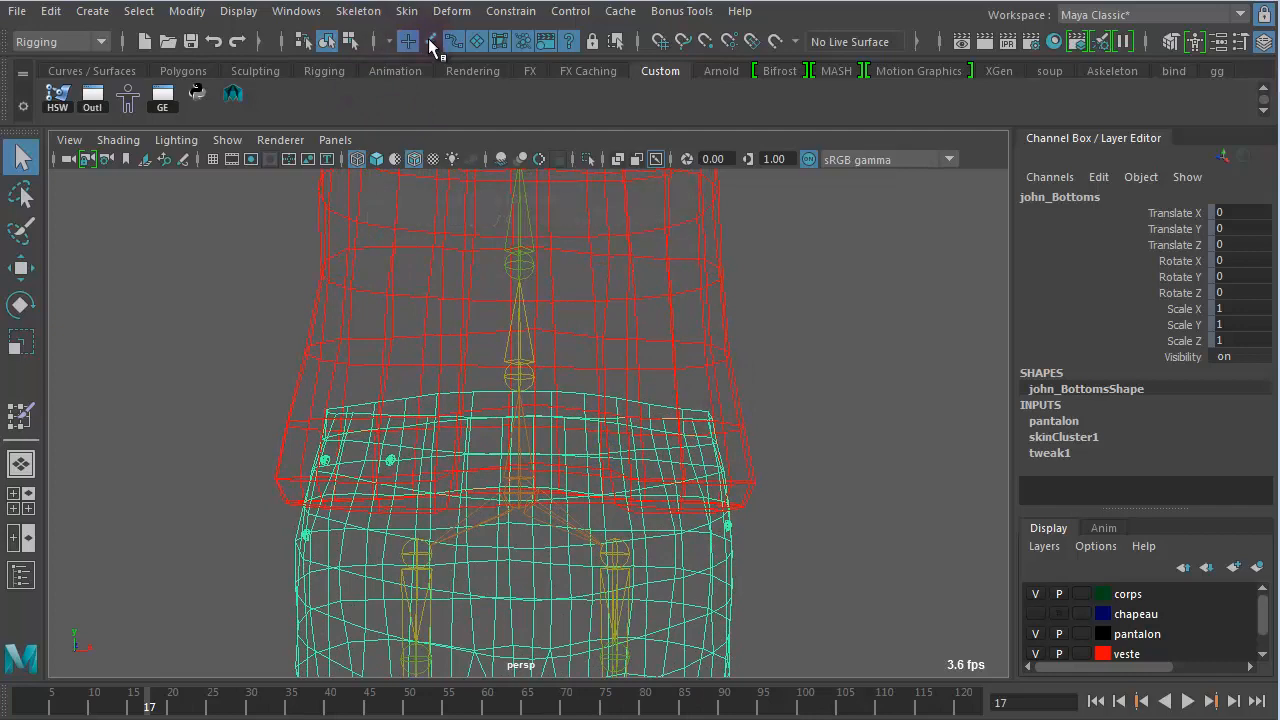
# Clear the selection and put the jacket mesh into vertex component mode.
pyautogui.click(470, 290)
pyautogui.click(873, 362)
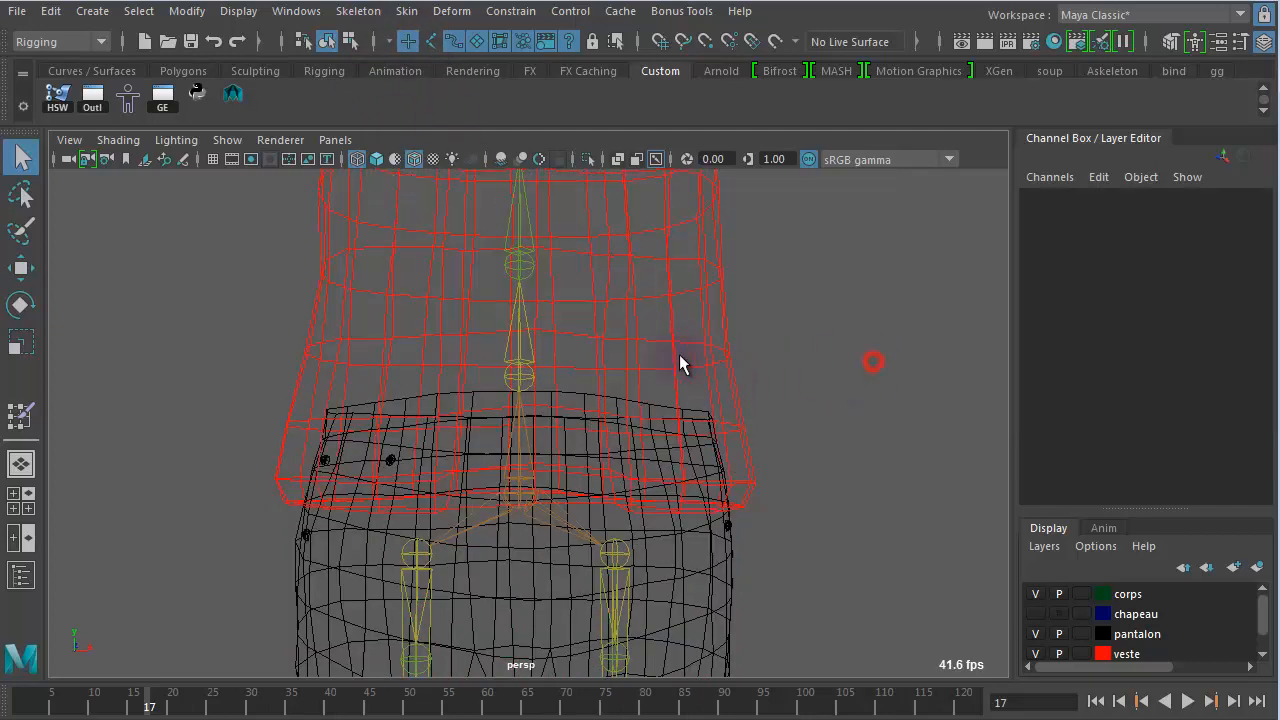
pyautogui.moveTo(710, 378); pyautogui.dragTo(697, 371)
pyautogui.moveTo(697, 371); pyautogui.dragTo(612, 378, button='right')
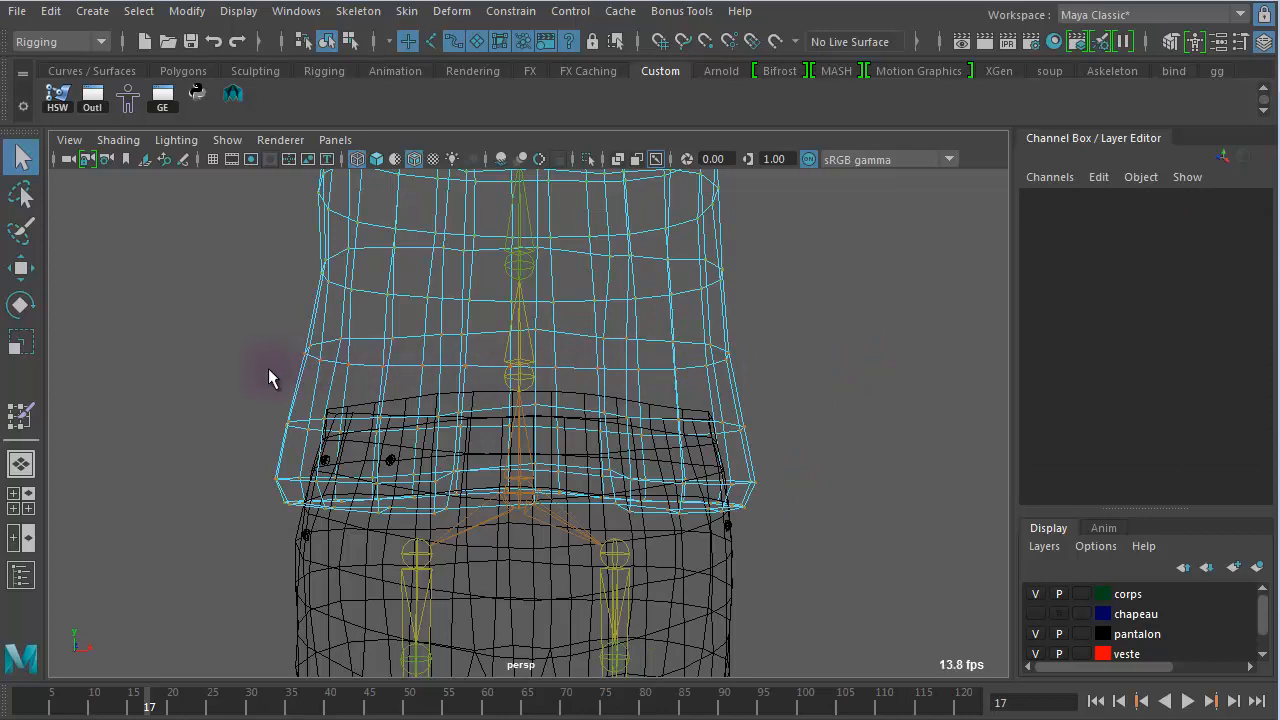
pyautogui.keyDown('alt'); pyautogui.moveTo(736, 431); pyautogui.dragTo(760, 429); pyautogui.keyUp('alt')
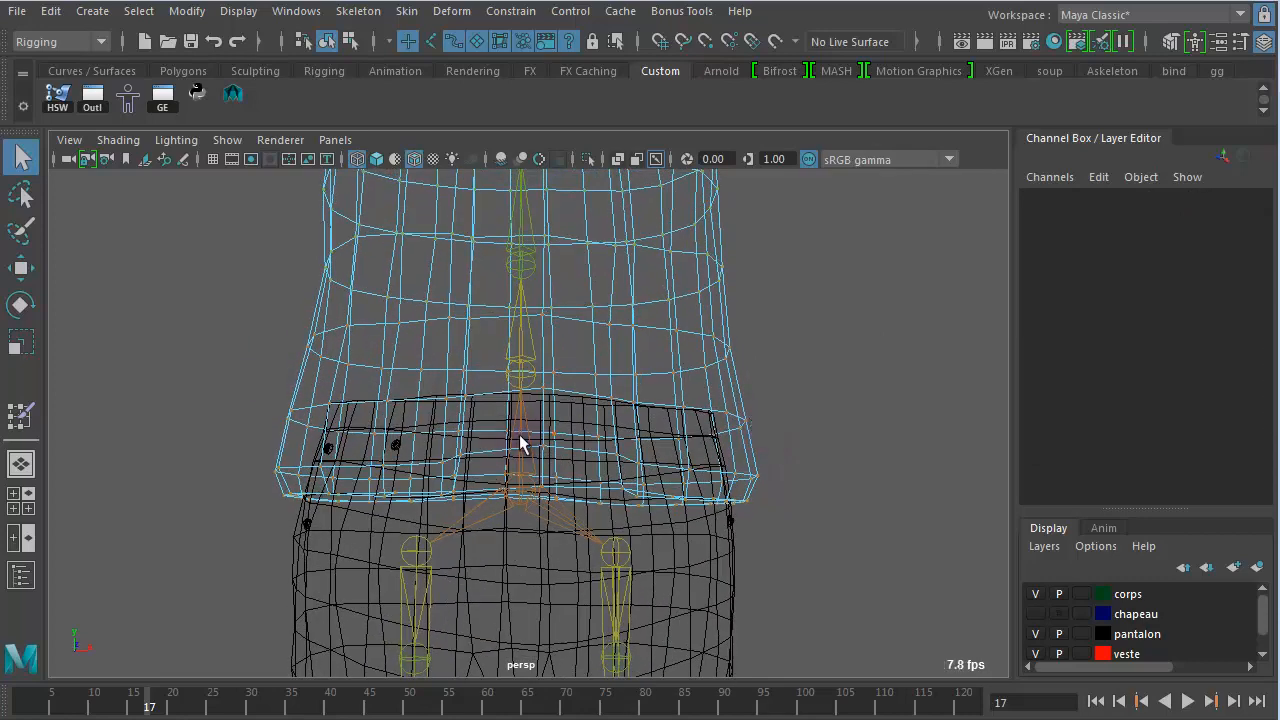
# Switch to a full-size front view, hide the grid, and frame the jacket's hem and hips.
pyautogui.click(14, 494)
pyautogui.press('space')
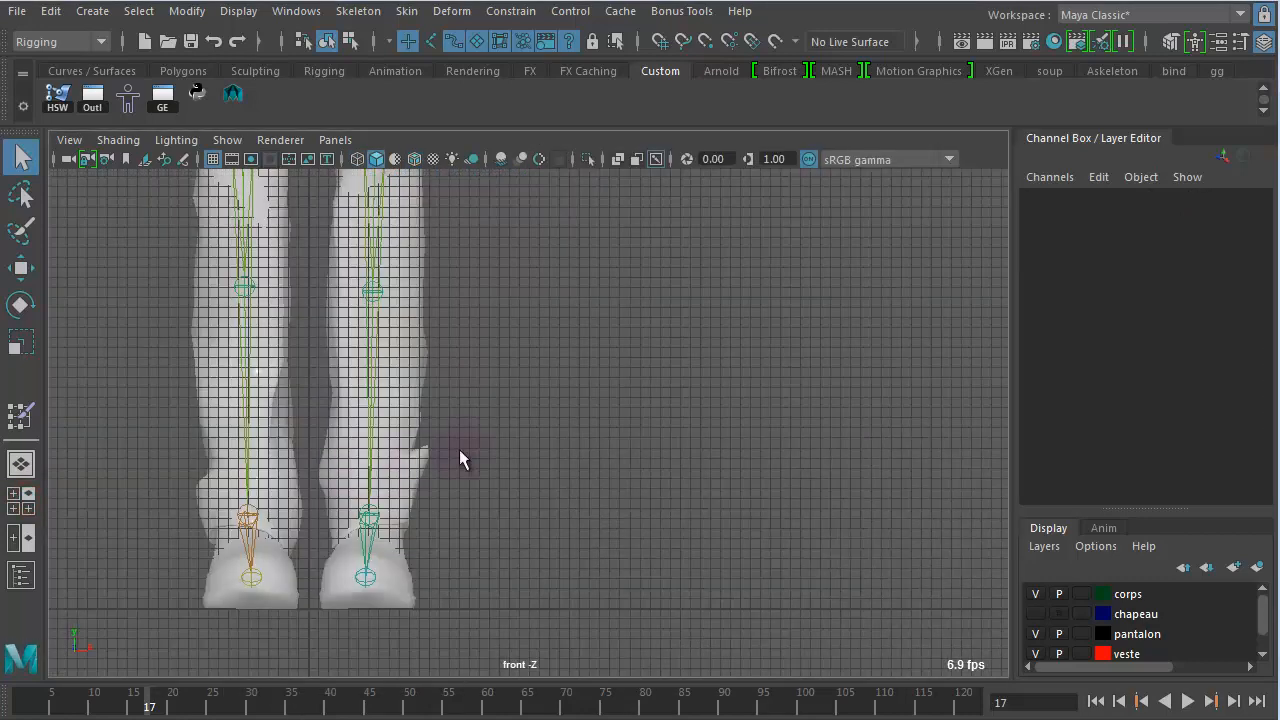
pyautogui.keyDown('alt'); pyautogui.moveTo(506, 443); pyautogui.dragTo(283, 380, button='right'); pyautogui.keyUp('alt')
pyautogui.keyDown('alt'); pyautogui.moveTo(311, 335); pyautogui.dragTo(322, 525, button='middle'); pyautogui.keyUp('alt')
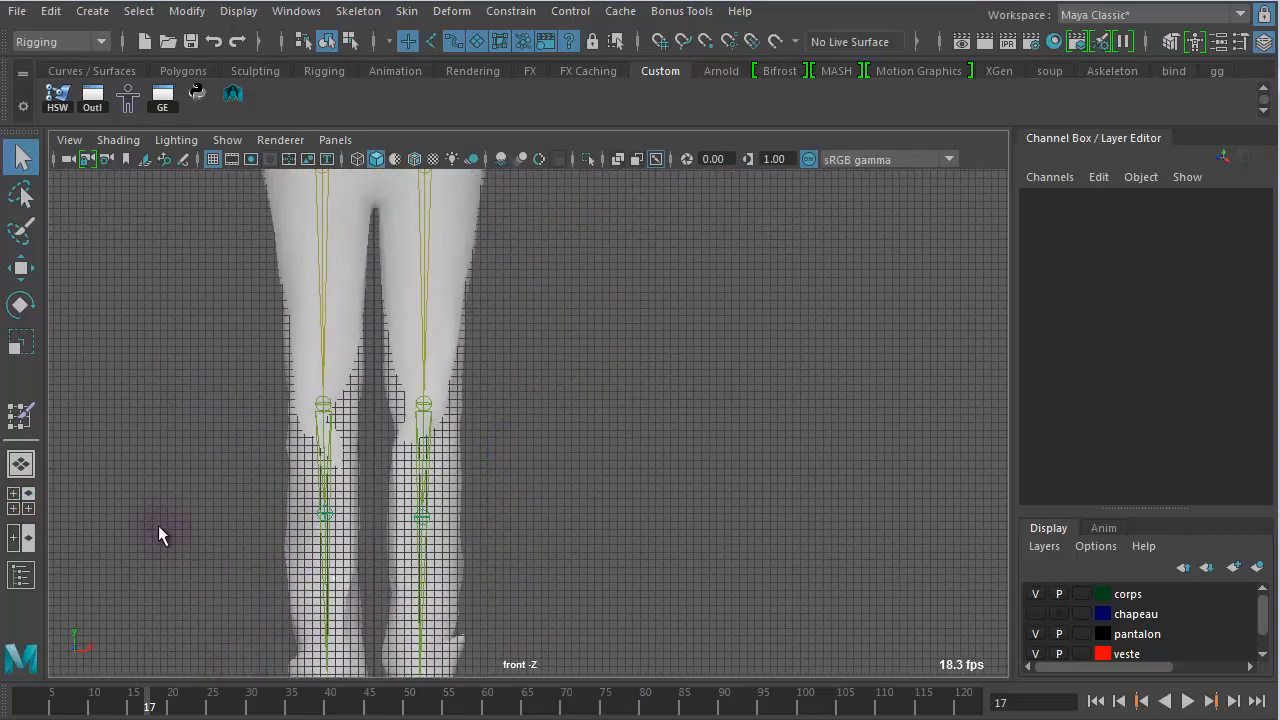
pyautogui.click(212, 159)
pyautogui.keyDown('alt'); pyautogui.moveTo(349, 329); pyautogui.dragTo(315, 468, button='middle'); pyautogui.keyUp('alt')
pyautogui.keyDown('alt'); pyautogui.moveTo(315, 468); pyautogui.dragTo(560, 462, button='right'); pyautogui.keyUp('alt')
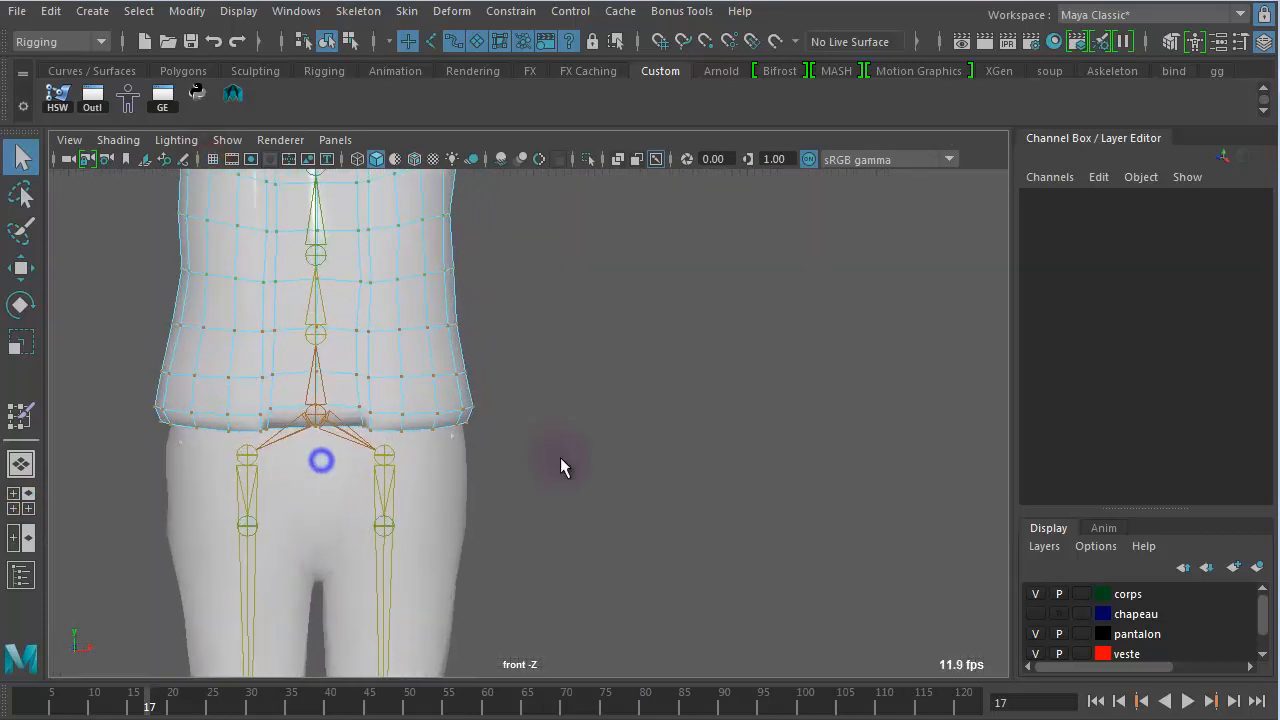
# Show the front view in wireframe and select the jacket's lower vertex rows from the hem to just above the trousers' waistband.
pyautogui.press('4')
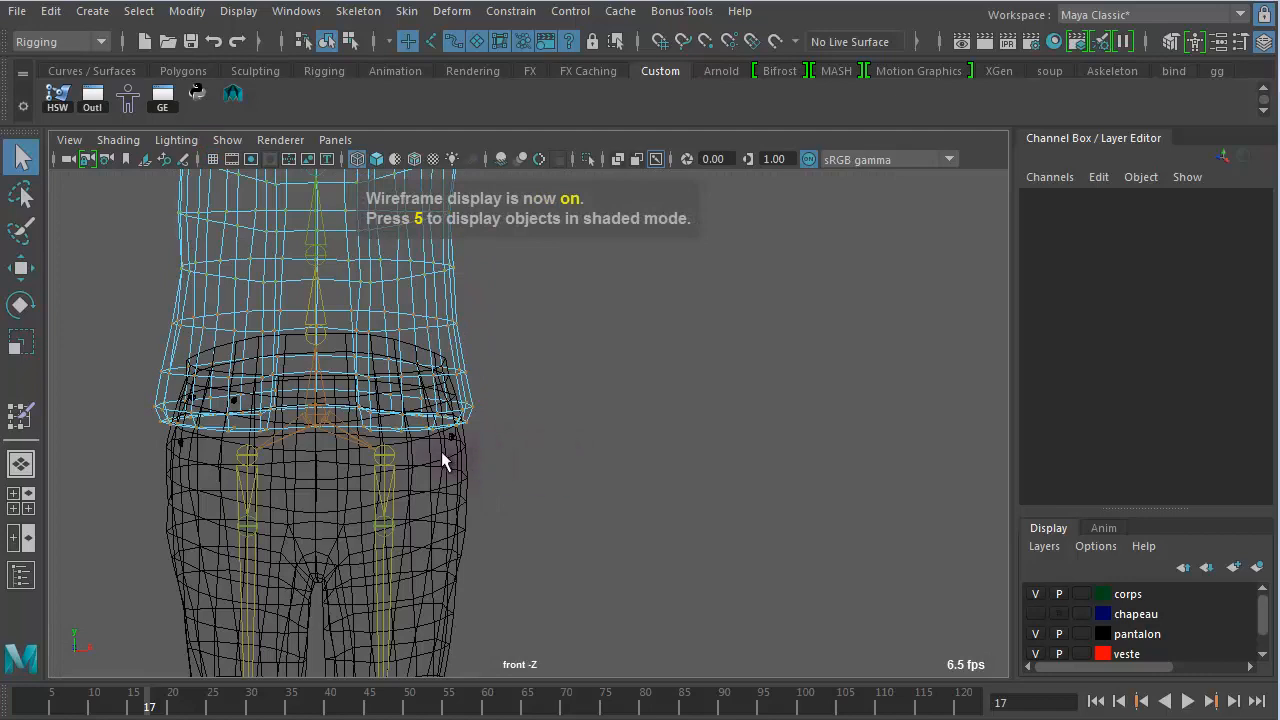
pyautogui.keyDown('alt'); pyautogui.moveTo(442, 454); pyautogui.dragTo(604, 440, button='right'); pyautogui.keyUp('alt')
pyautogui.keyDown('alt'); pyautogui.moveTo(604, 440); pyautogui.dragTo(795, 461, button='middle'); pyautogui.keyUp('alt')
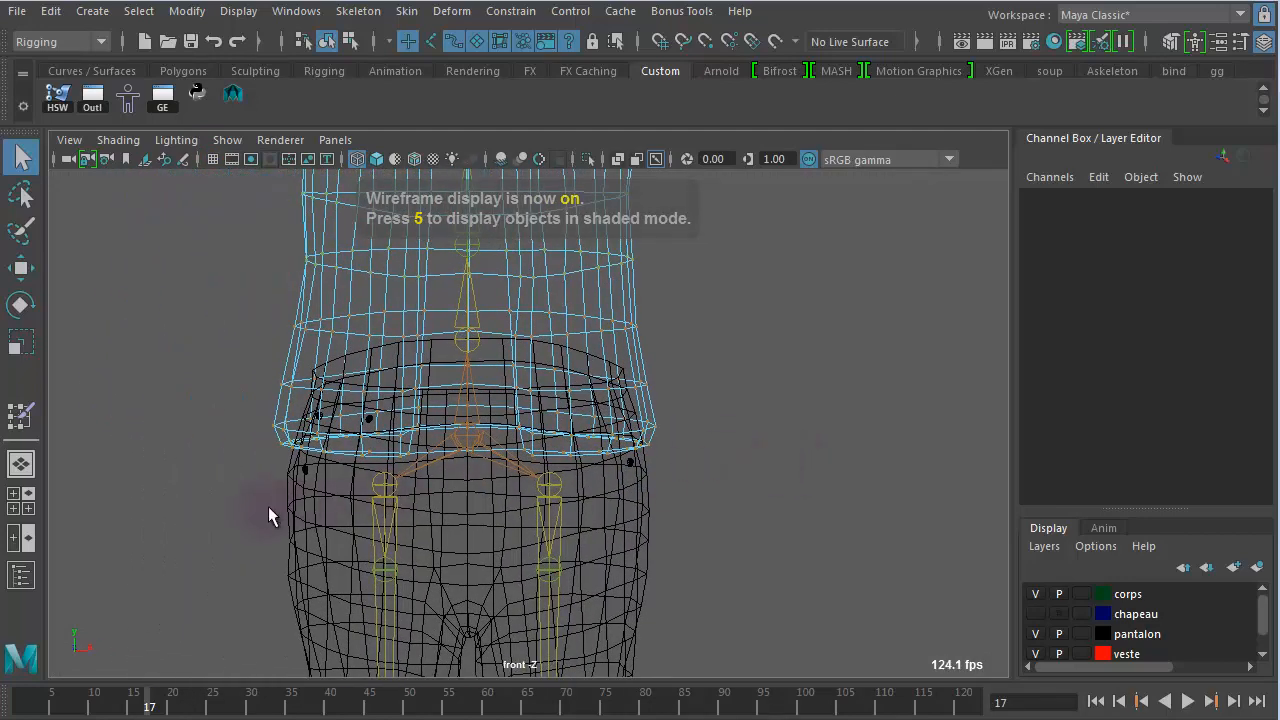
pyautogui.moveTo(221, 470); pyautogui.dragTo(729, 298)
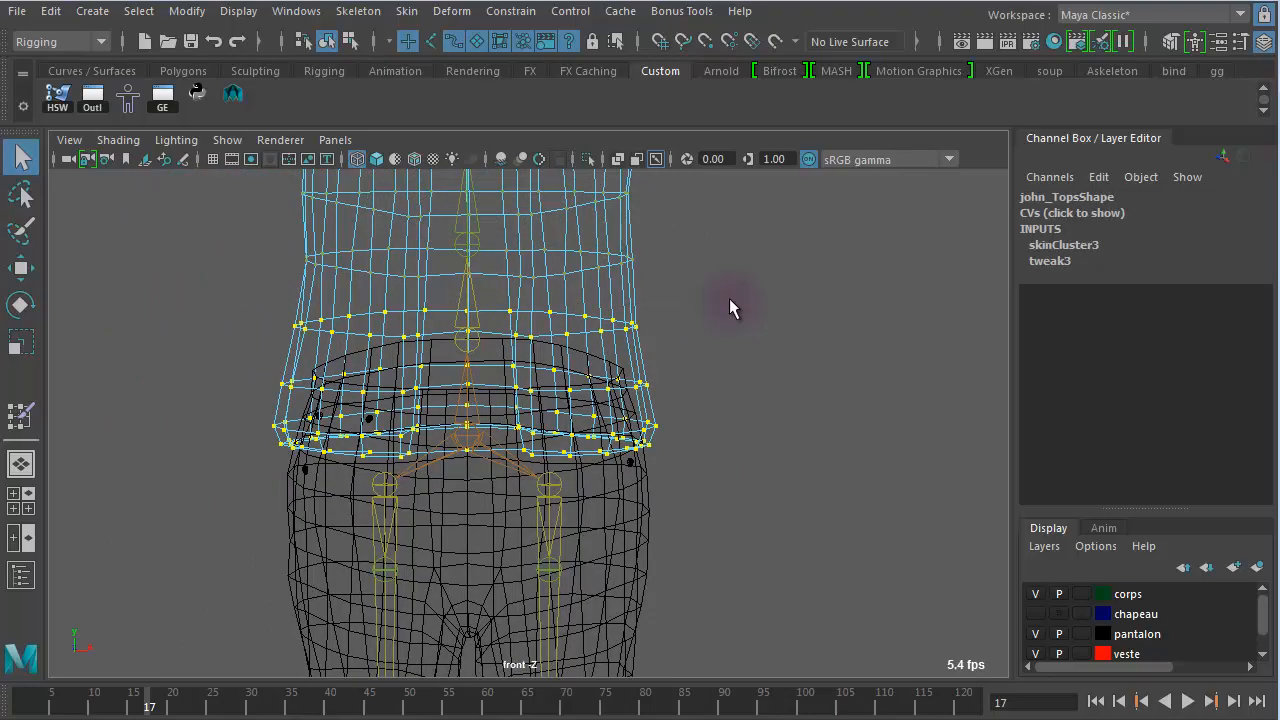
# In a full-size perspective view, deselect the uppermost row of the selected jacket vertices, keeping only the rows around the hem.
pyautogui.press('space')
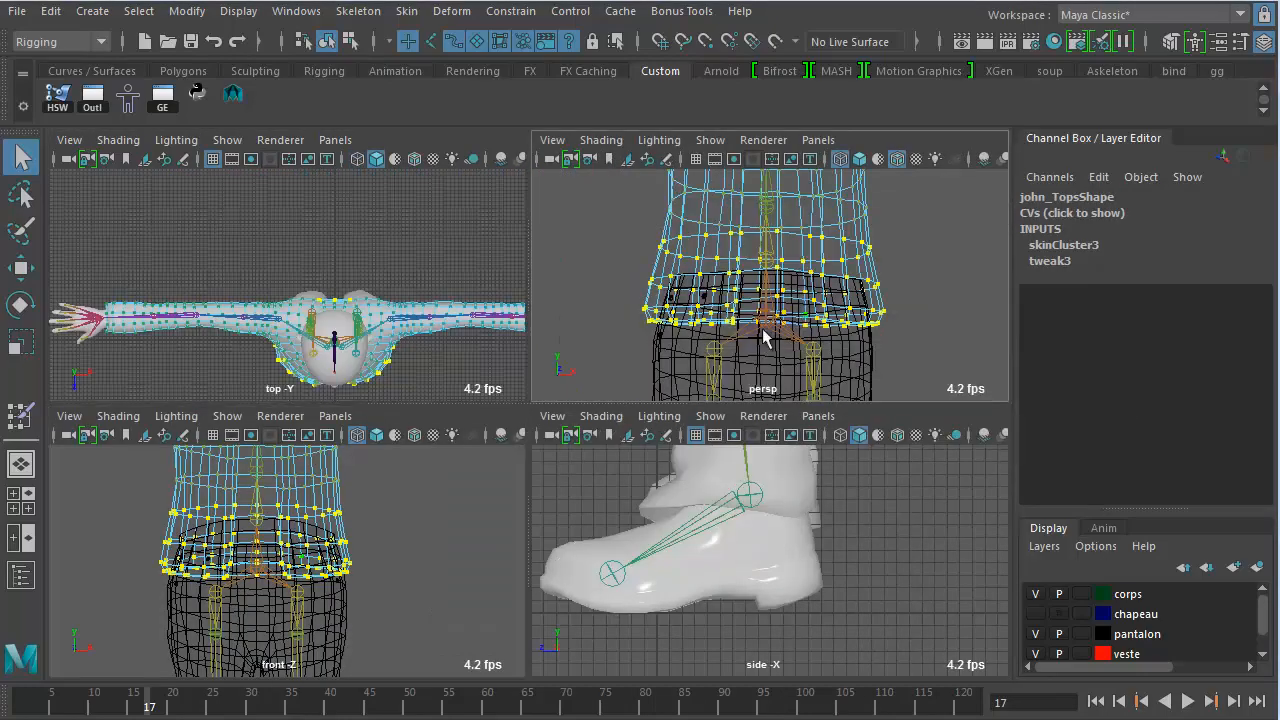
pyautogui.press('space')
pyautogui.keyDown('alt'); pyautogui.moveTo(766, 337); pyautogui.dragTo(469, 395); pyautogui.keyUp('alt')
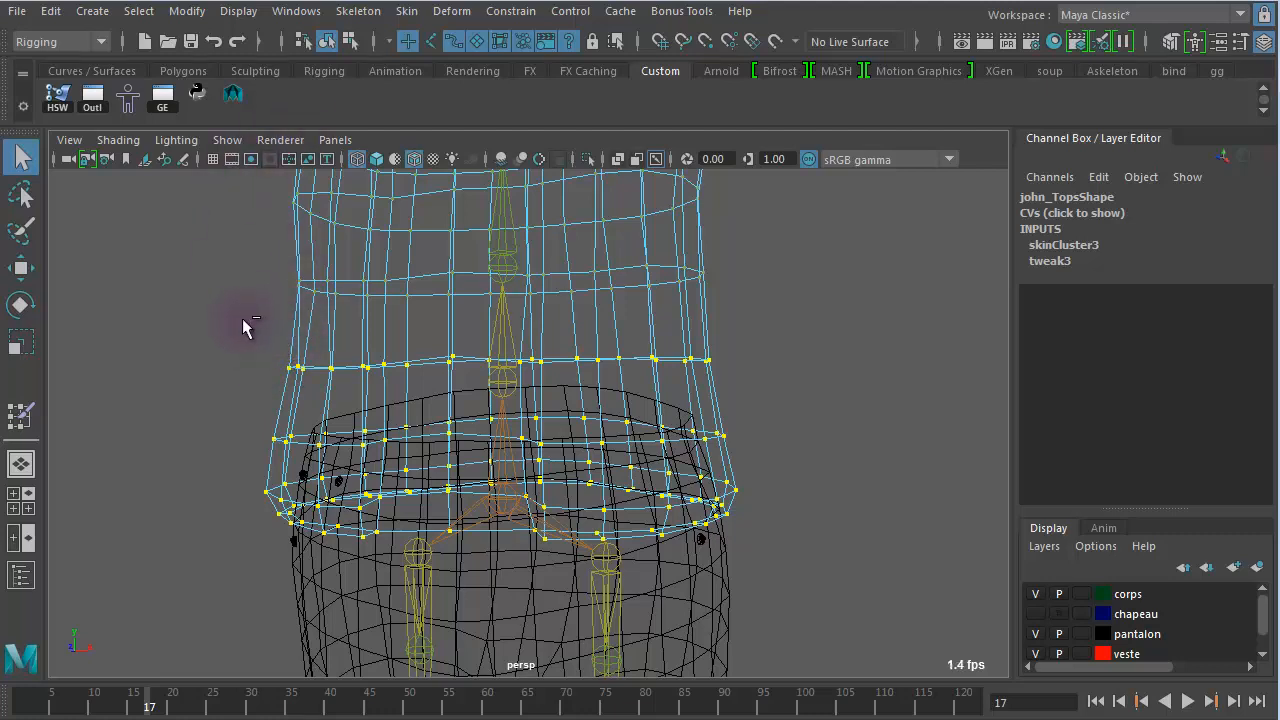
pyautogui.moveTo(244, 320); pyautogui.dragTo(683, 390)
pyautogui.keyDown('alt'); pyautogui.moveTo(683, 390); pyautogui.dragTo(517, 366, button='right'); pyautogui.keyUp('alt')
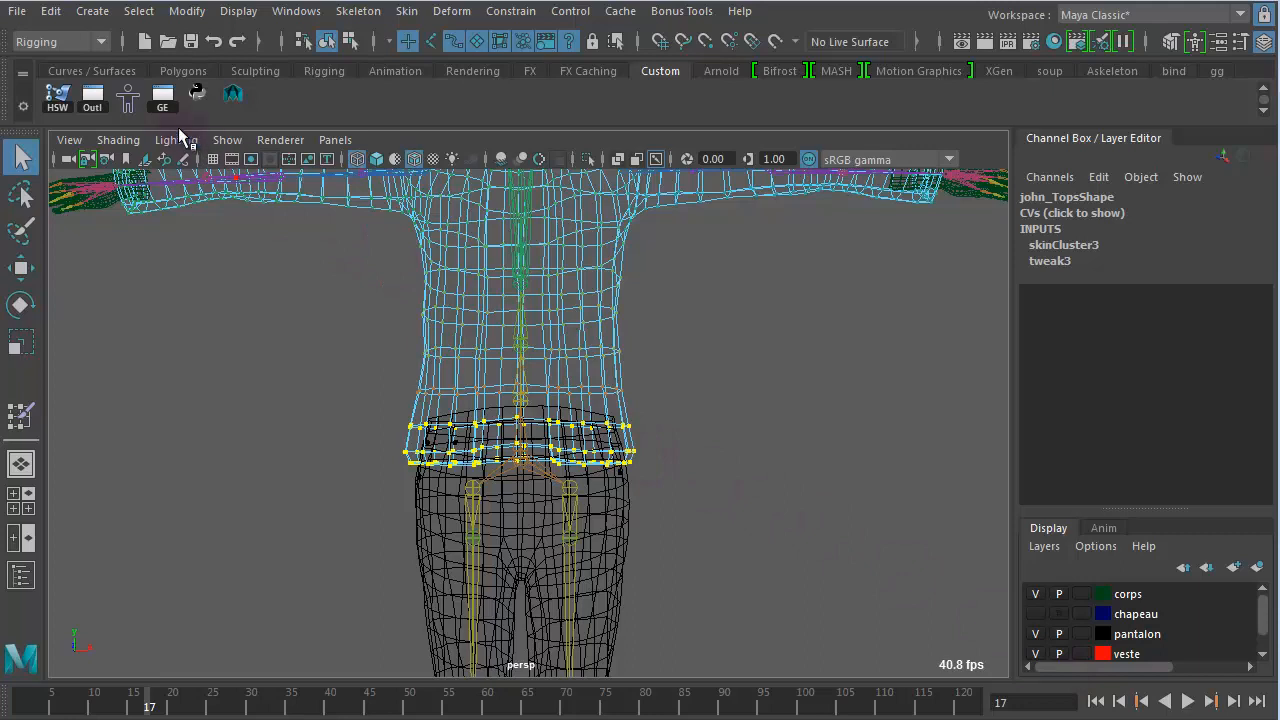
# Create a quick select set named vestee_b from the selected hem vertices, add it to the shelf, and clear the selection.
pyautogui.click(140, 11)
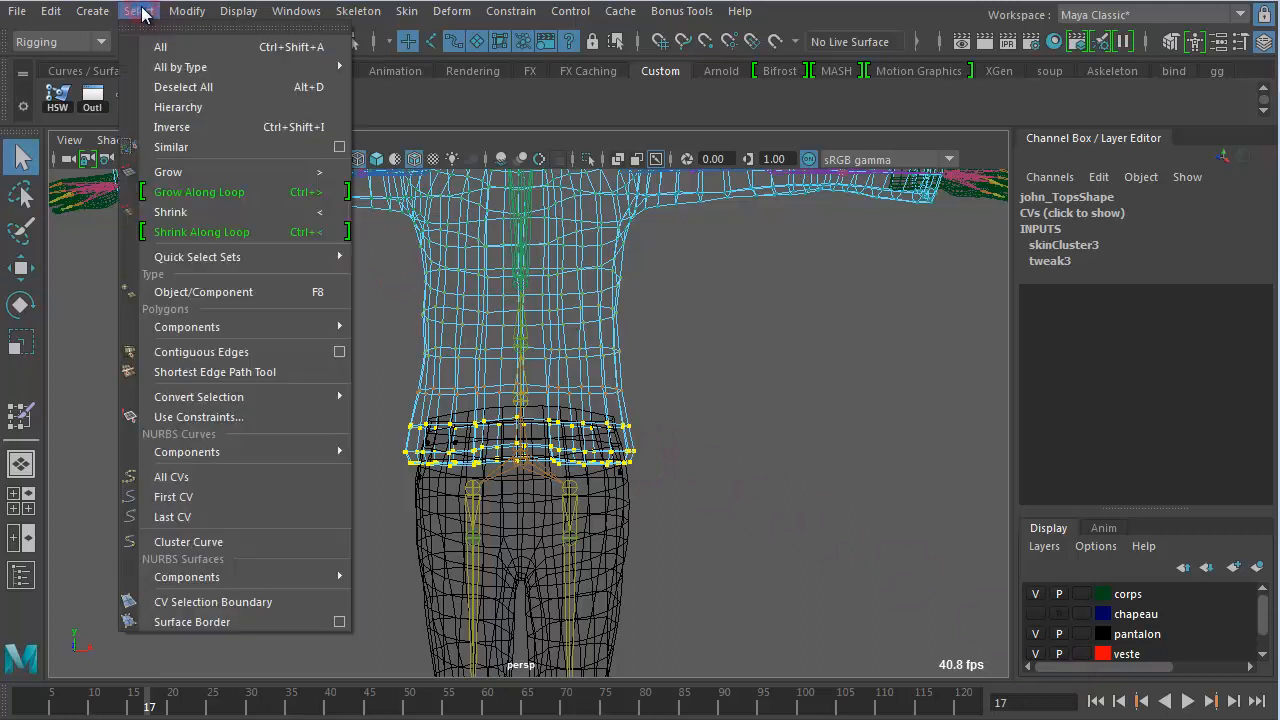
pyautogui.moveTo(97, 12)
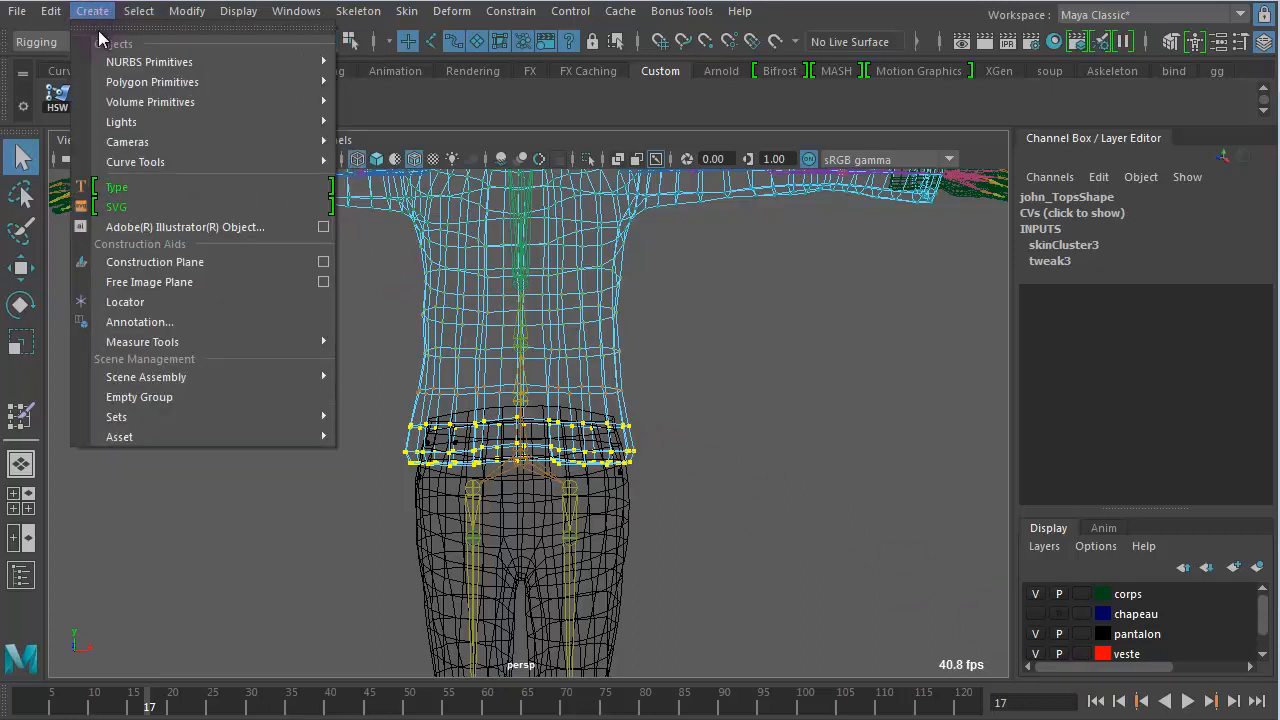
pyautogui.moveTo(178, 424)
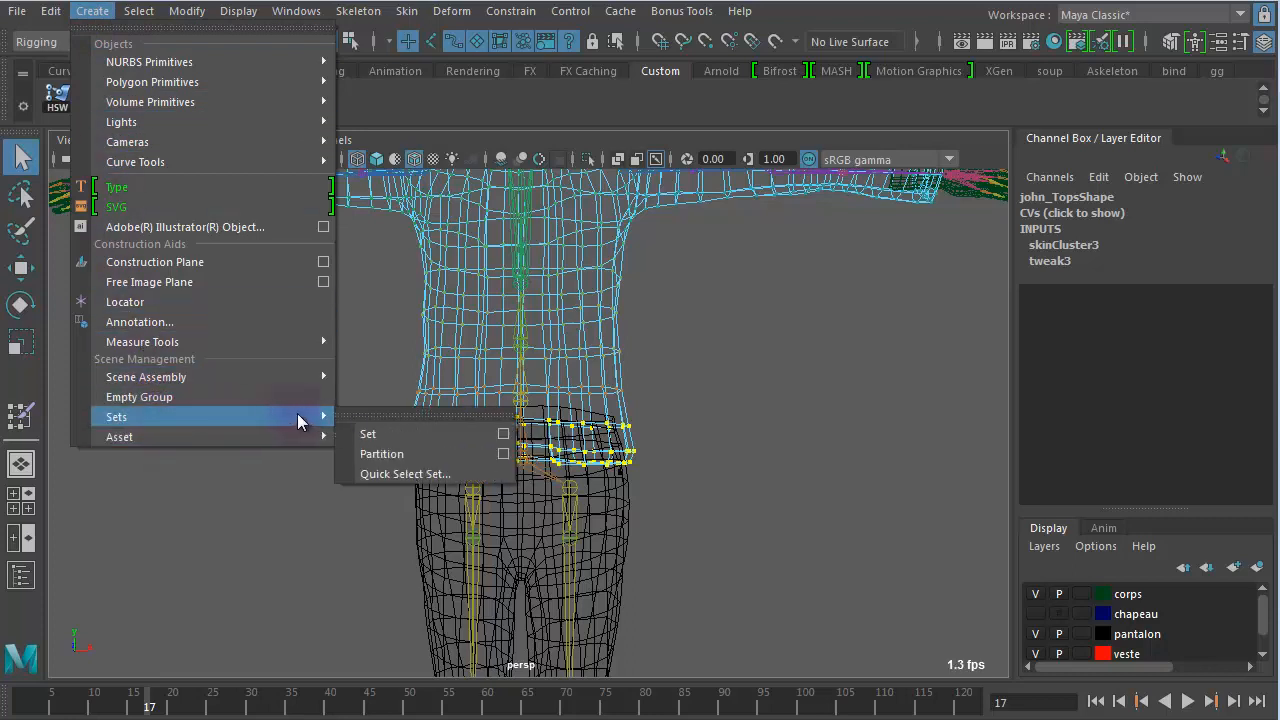
pyautogui.click(441, 476)
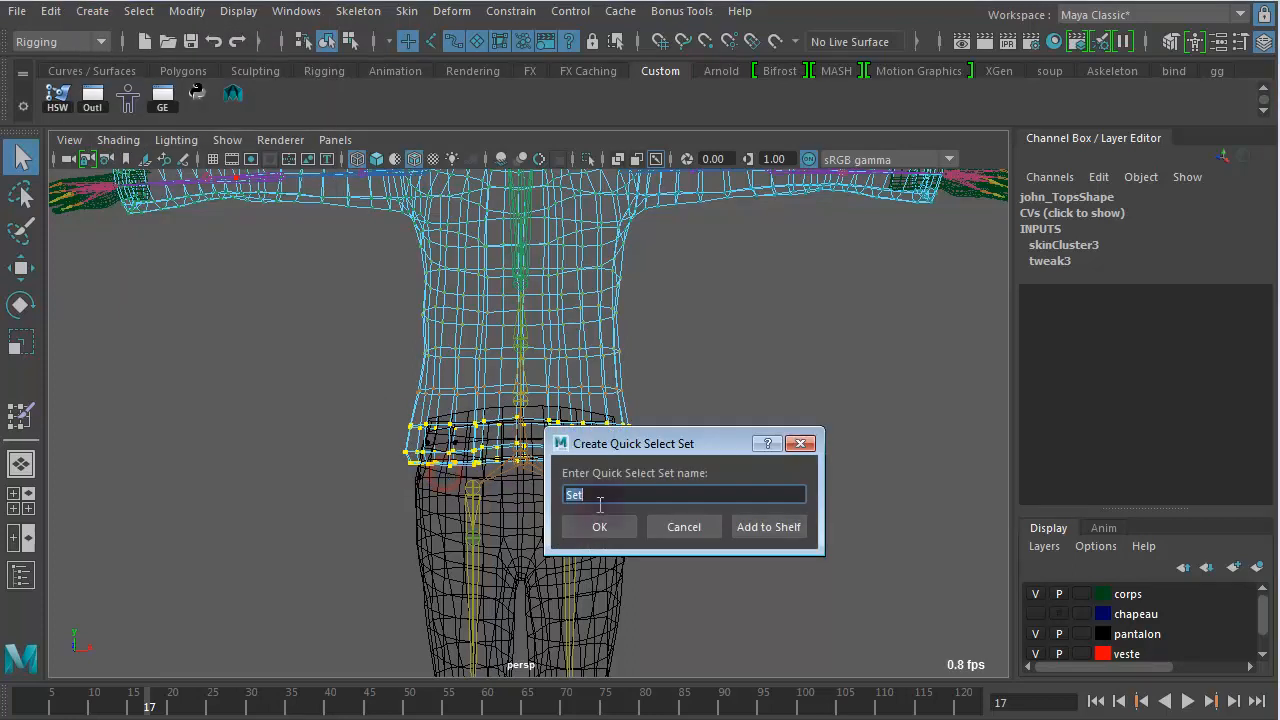
pyautogui.moveTo(673, 443); pyautogui.dragTo(759, 332)
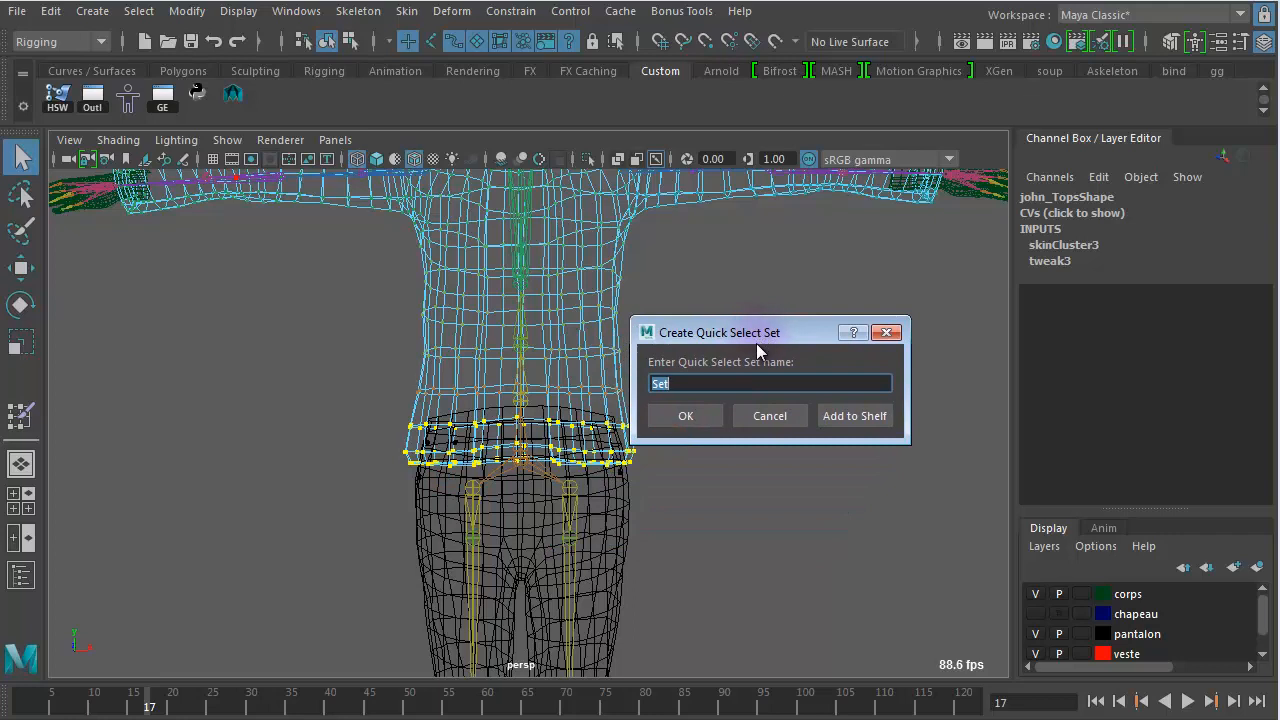
pyautogui.write('vestee_b')
pyautogui.click(864, 420)
pyautogui.click(838, 400)
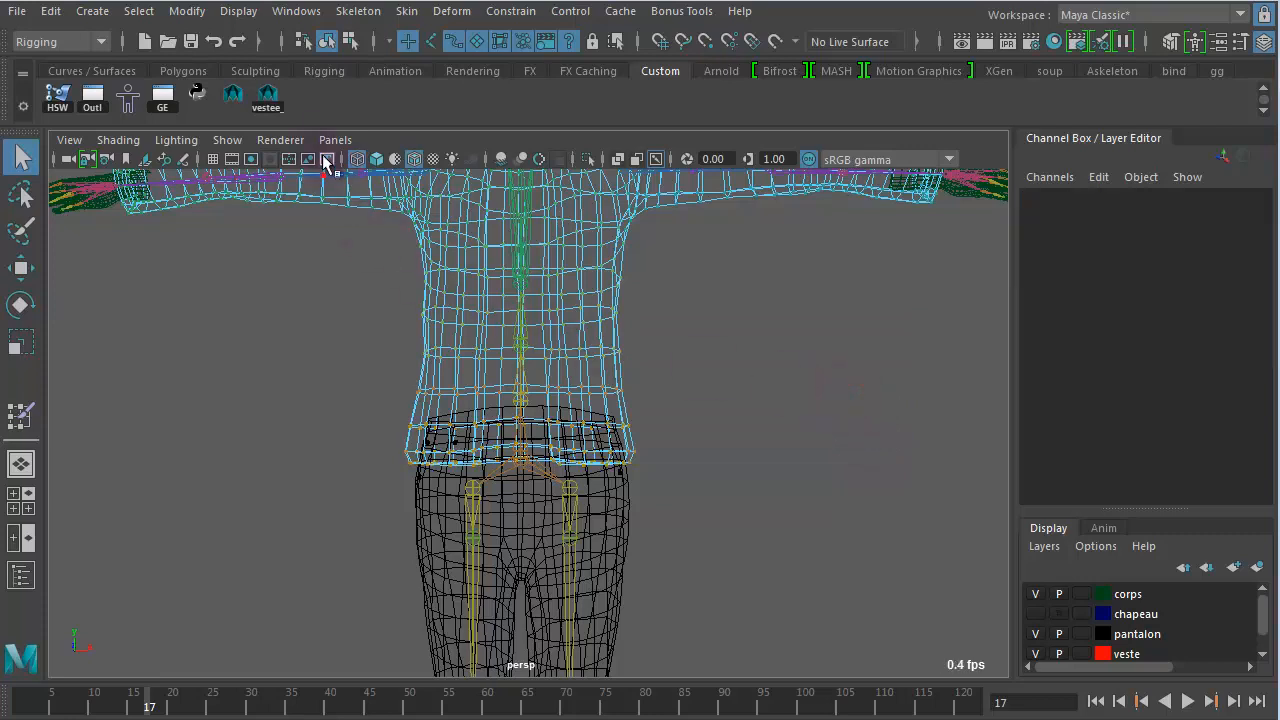
# Recall the vestee_b set to check it, return to object mode, and clear the selection.
pyautogui.click(268, 100)
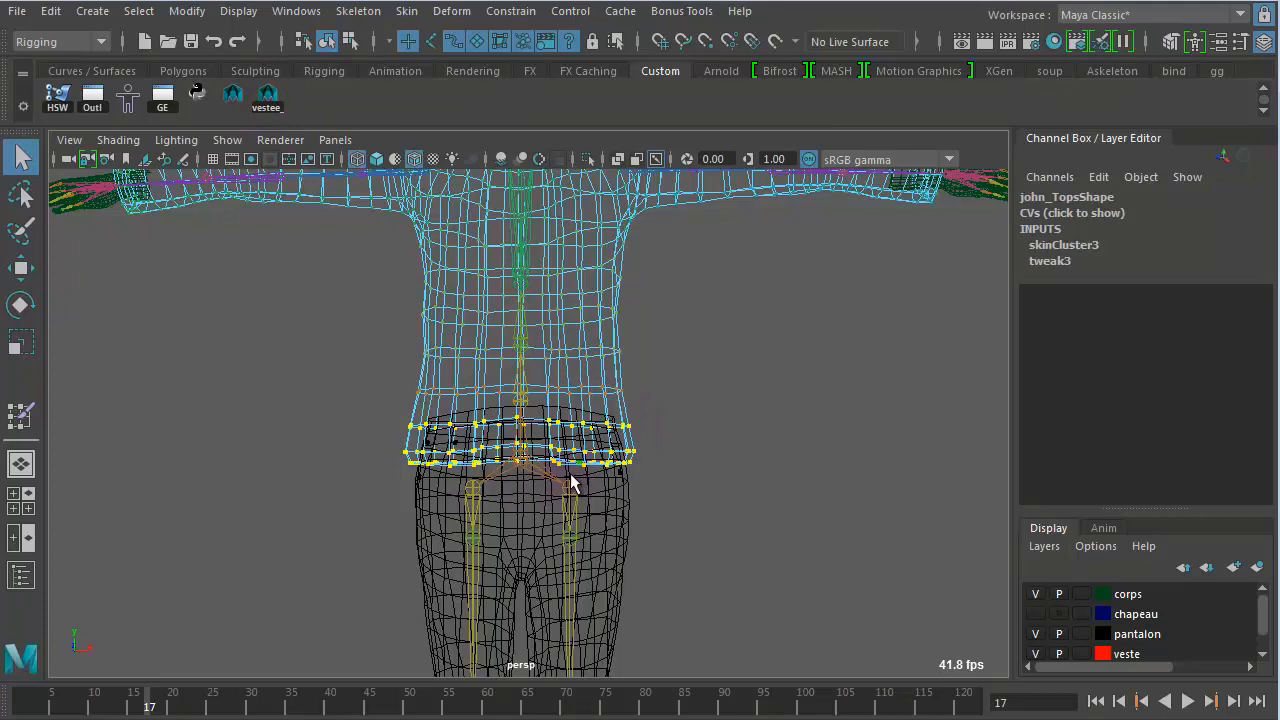
pyautogui.click(705, 460)
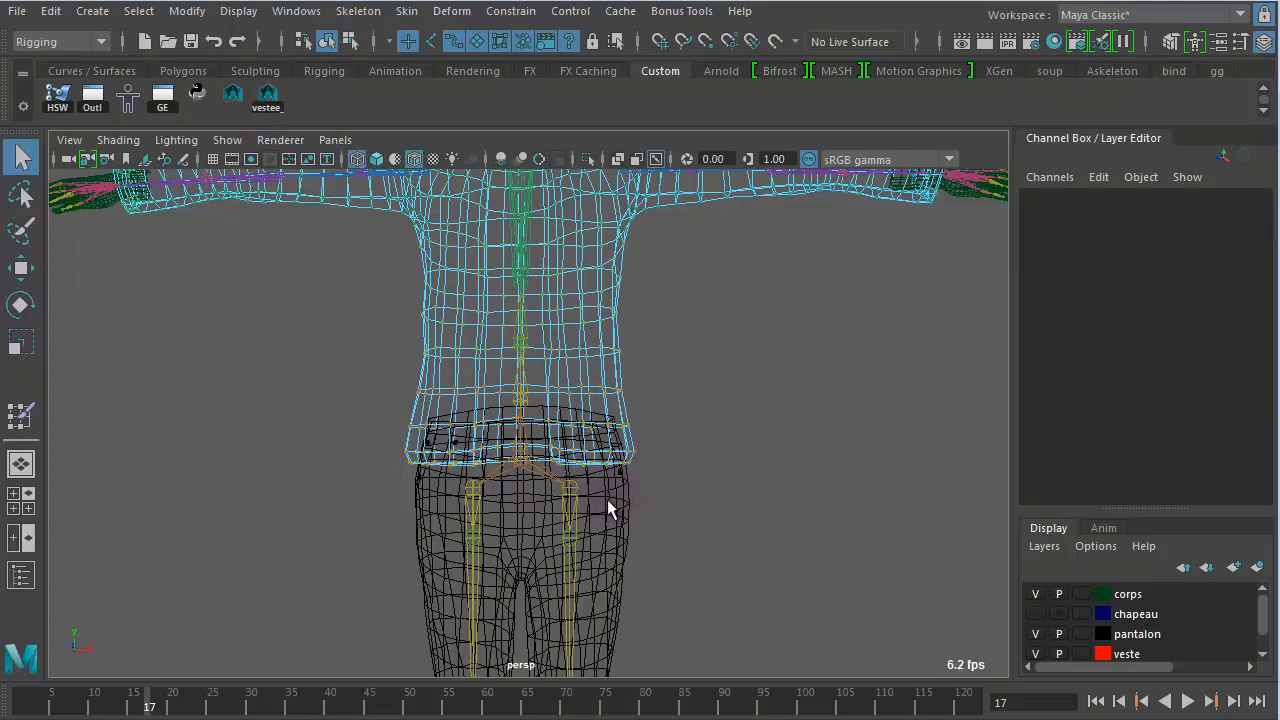
pyautogui.rightClick(607, 500)
pyautogui.click(706, 425)
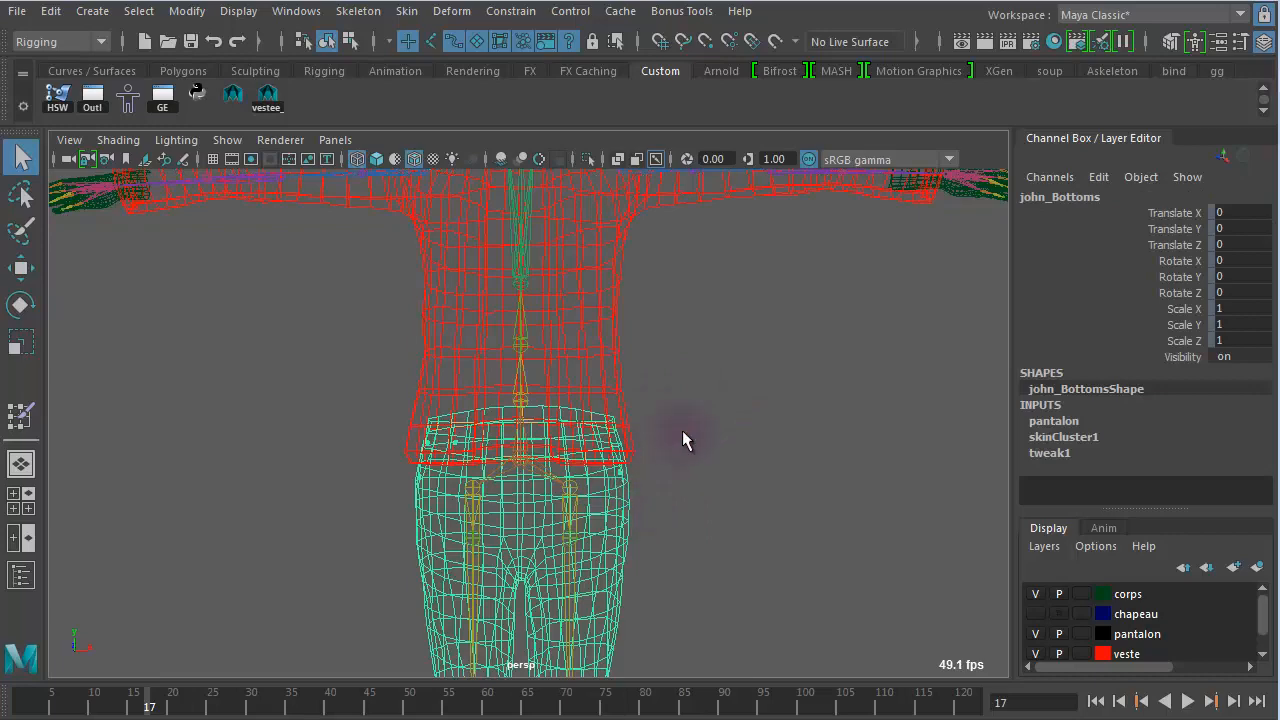
pyautogui.click(813, 489)
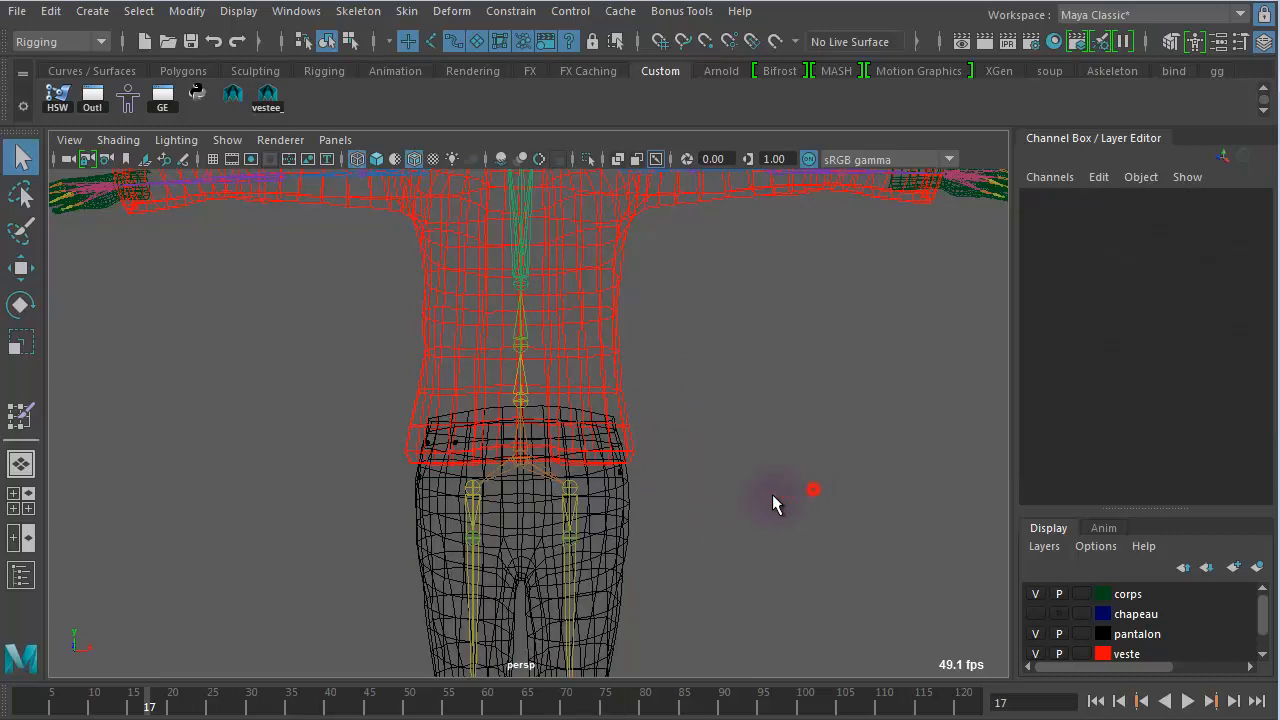
# Test recalling the vestee_b set while the trousers mesh is selected, and clear the selection.
pyautogui.click(613, 500)
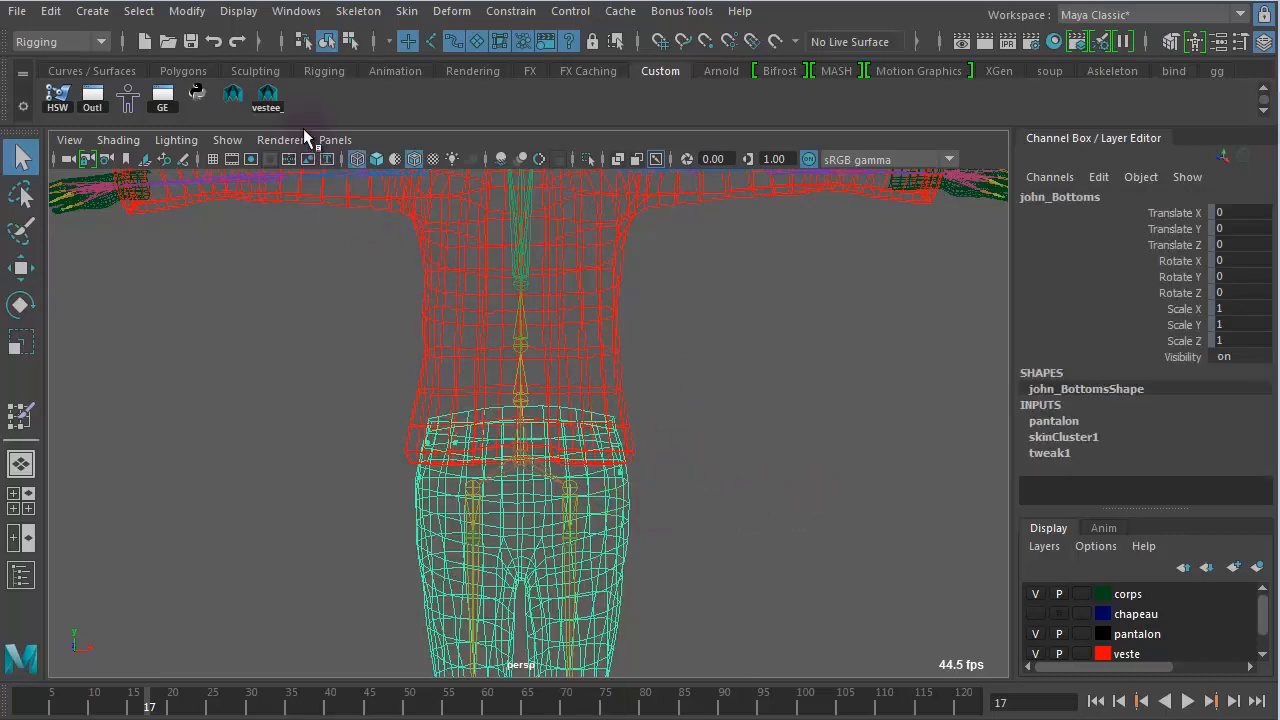
pyautogui.click(268, 100)
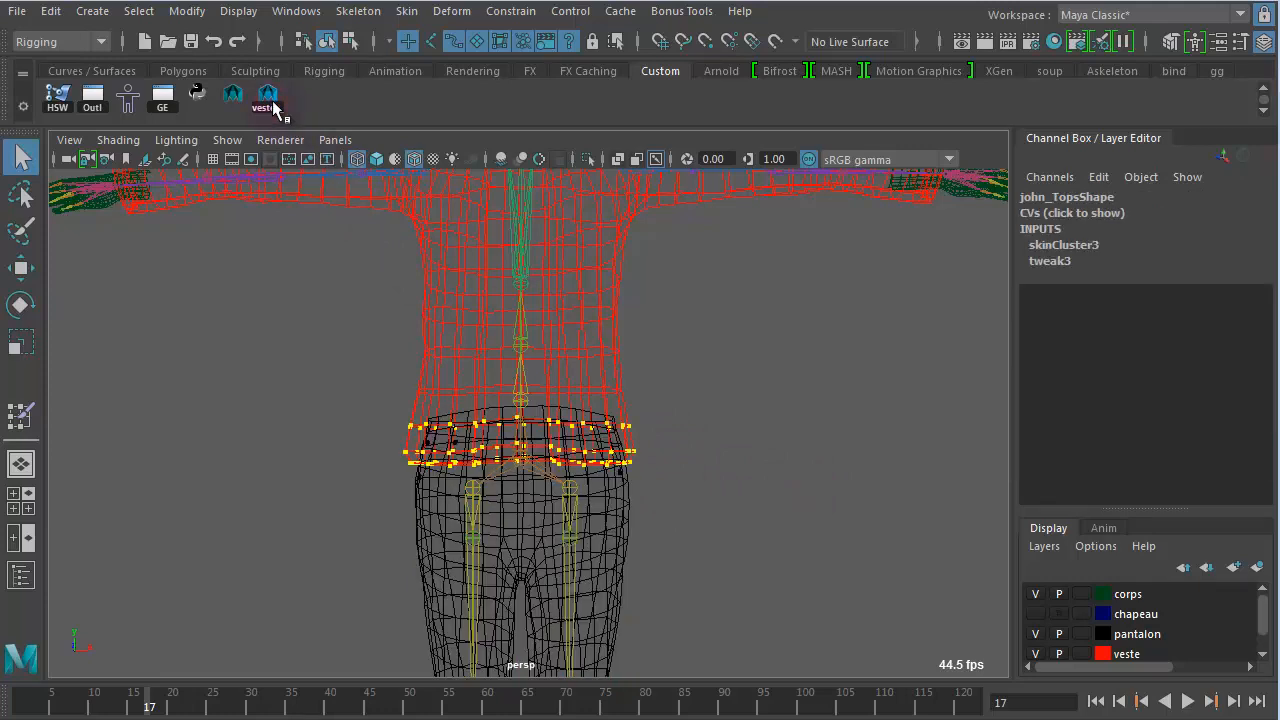
pyautogui.click(800, 572)
# Open the Script Editor and delete the existing code from the last MEL script.
pyautogui.click(1035, 633)
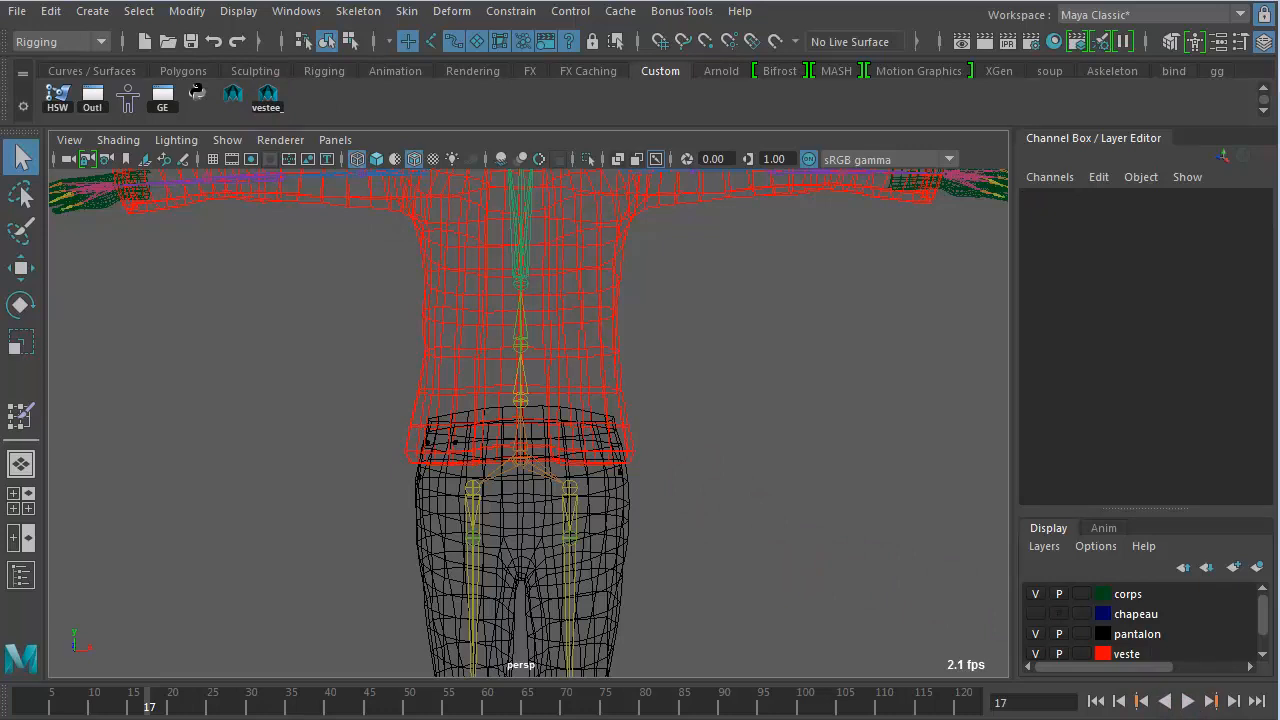
pyautogui.click(1147, 718)
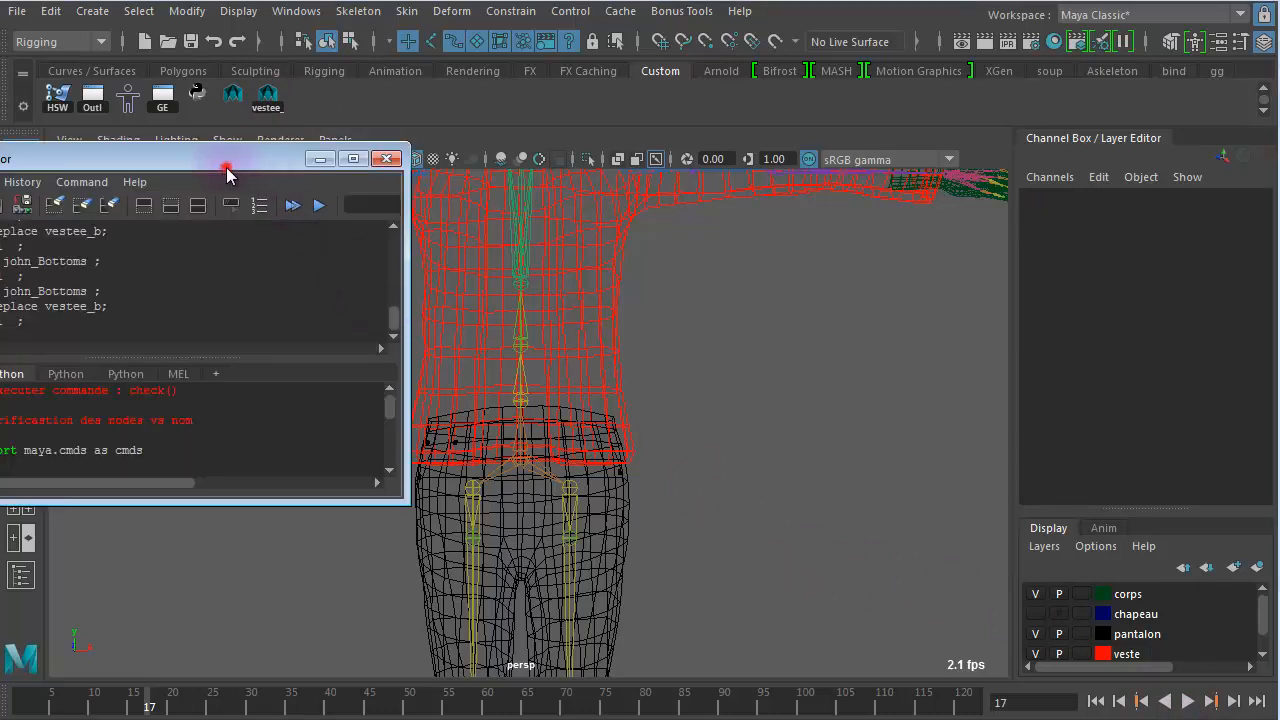
pyautogui.moveTo(226, 175); pyautogui.dragTo(565, 172)
pyautogui.click(515, 371)
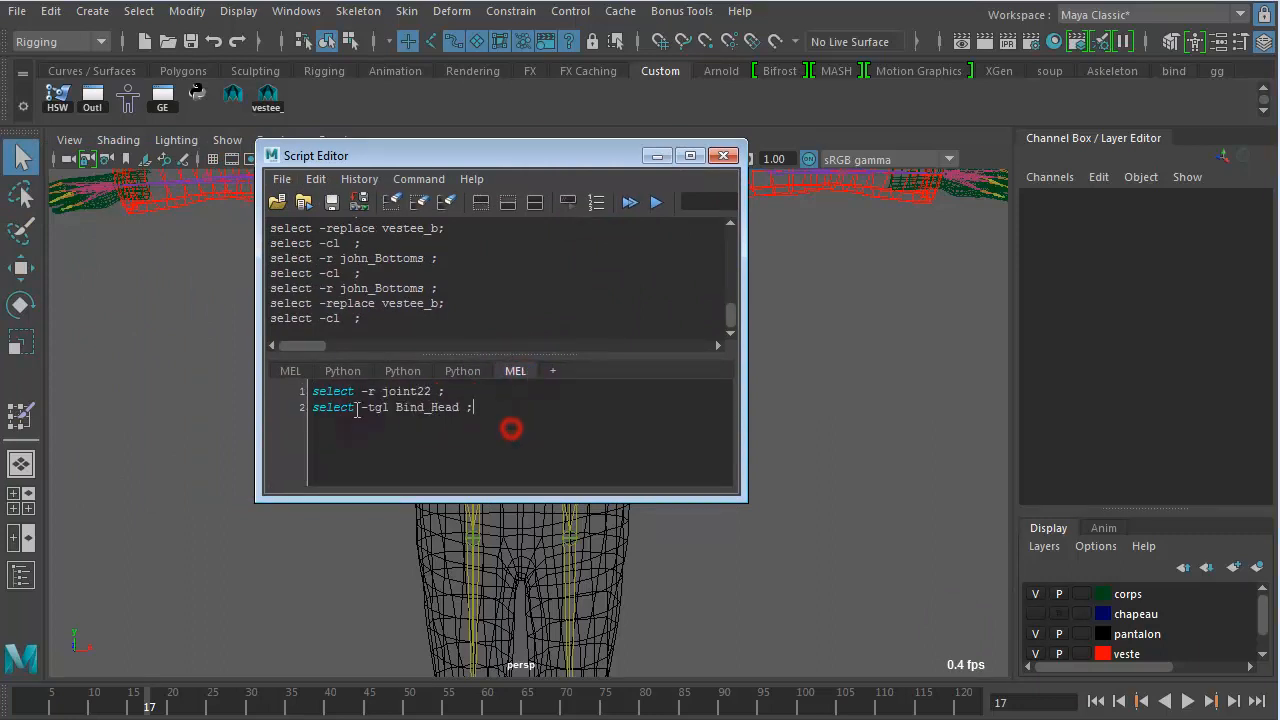
pyautogui.moveTo(513, 428); pyautogui.dragTo(266, 394)
pyautogui.press('BackSpace')
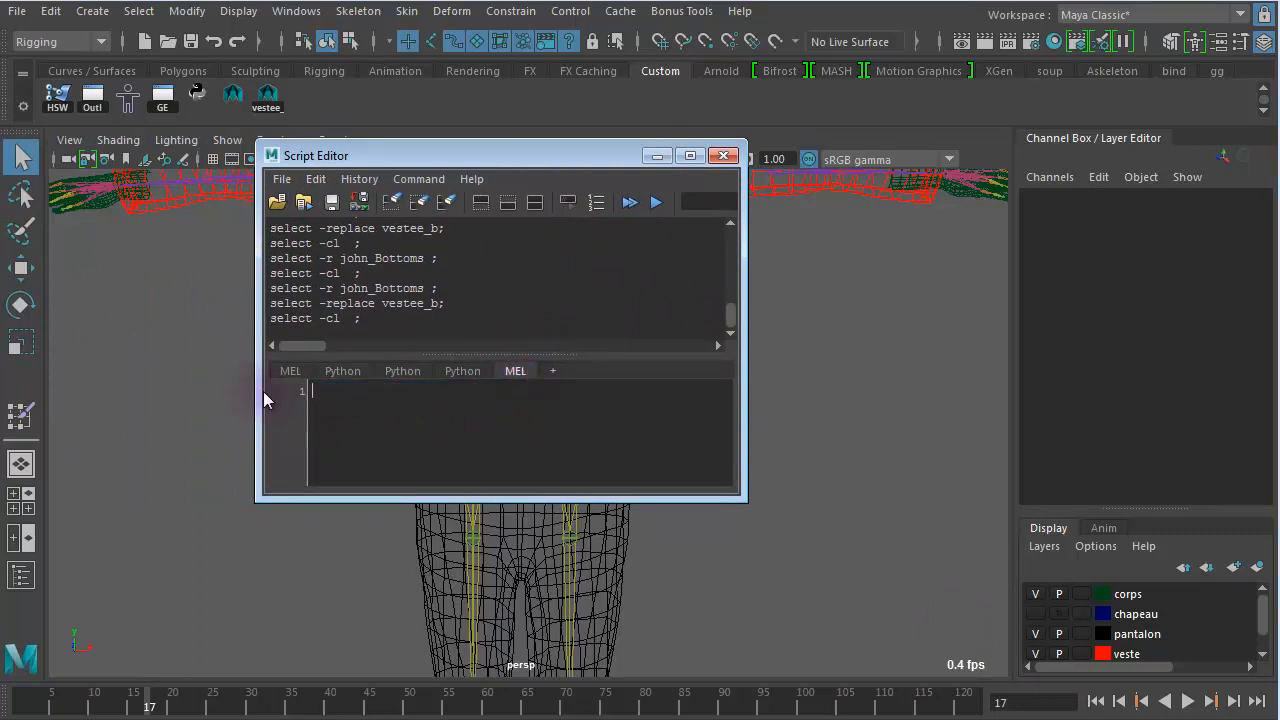
# Clear the Script Editor's history, widen its window, and place it beside the character's hips.
pyautogui.moveTo(464, 157); pyautogui.dragTo(816, 154)
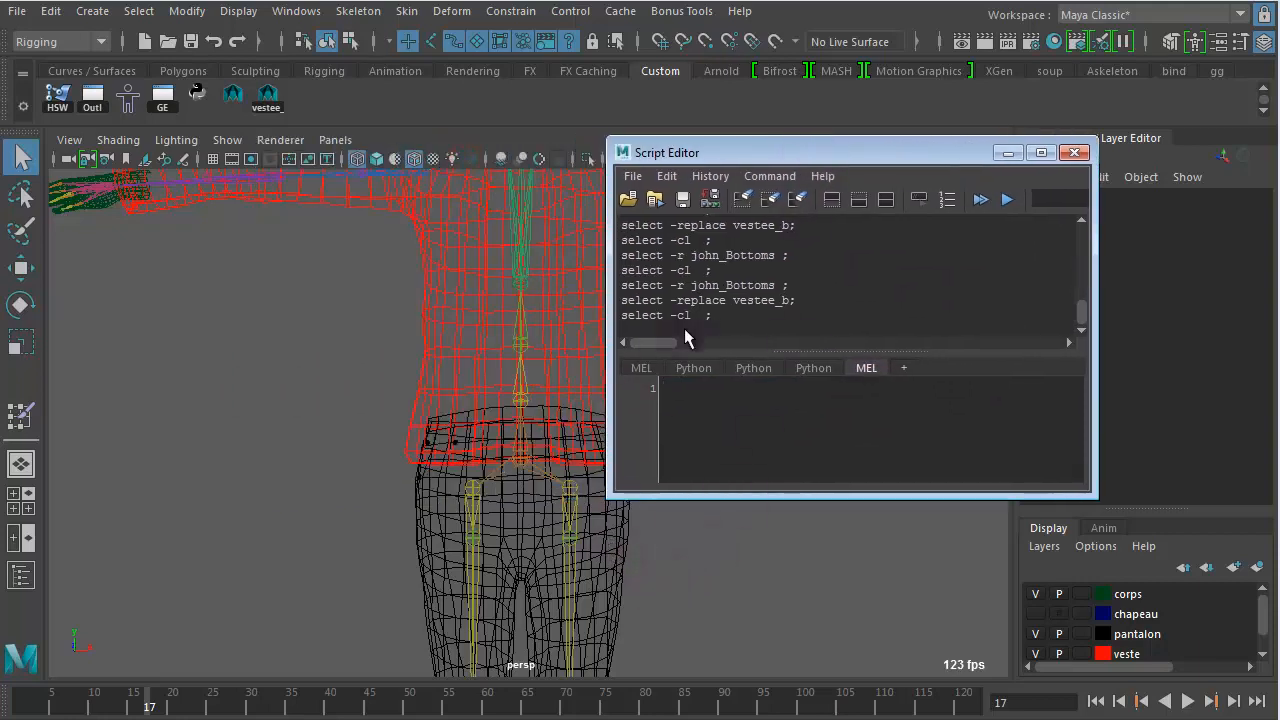
pyautogui.click(748, 202)
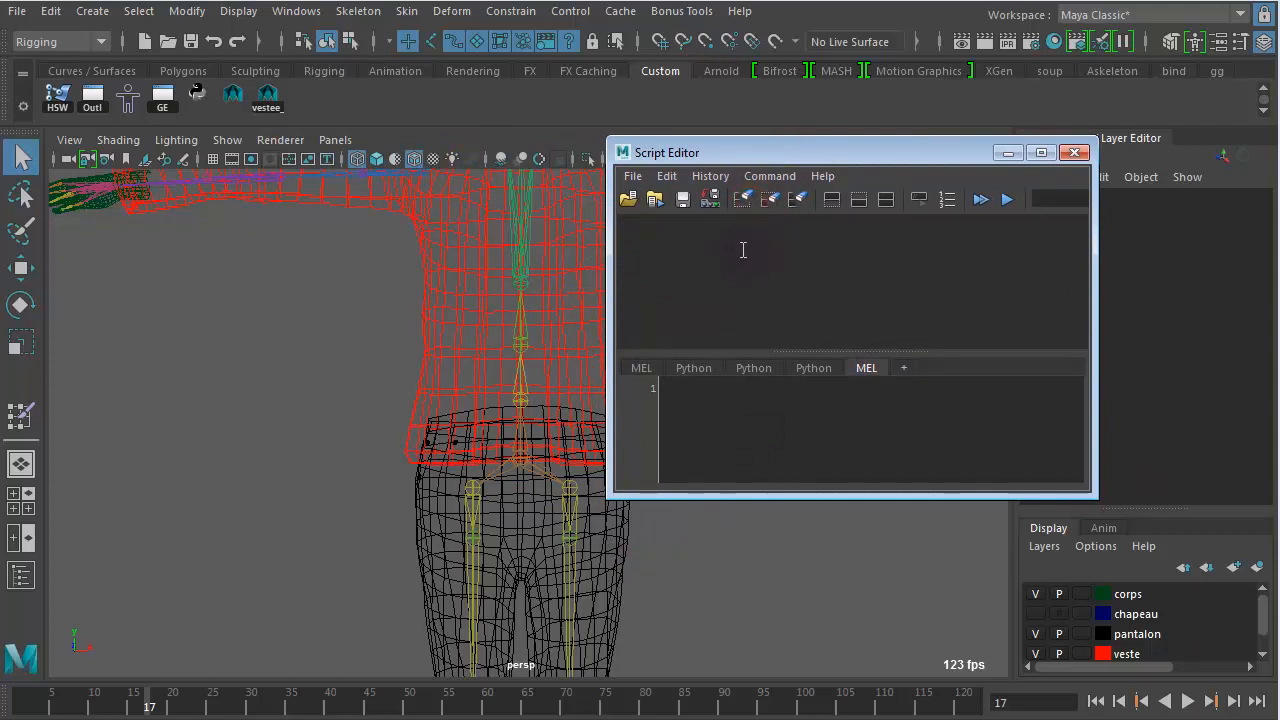
pyautogui.moveTo(608, 212); pyautogui.dragTo(435, 218)
pyautogui.moveTo(1097, 260); pyautogui.dragTo(1179, 260)
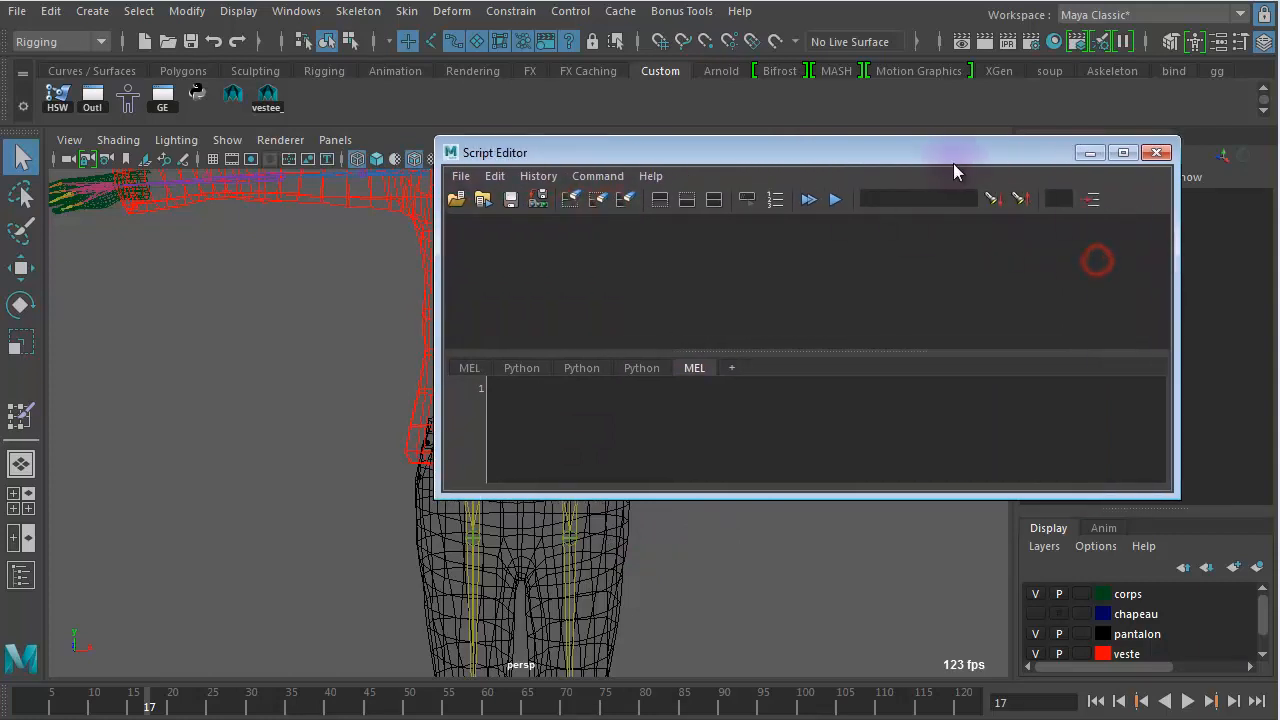
pyautogui.moveTo(897, 148); pyautogui.dragTo(955, 119)
pyautogui.keyDown('alt'); pyautogui.moveTo(707, 566); pyautogui.dragTo(474, 544, button='middle'); pyautogui.keyUp('alt')
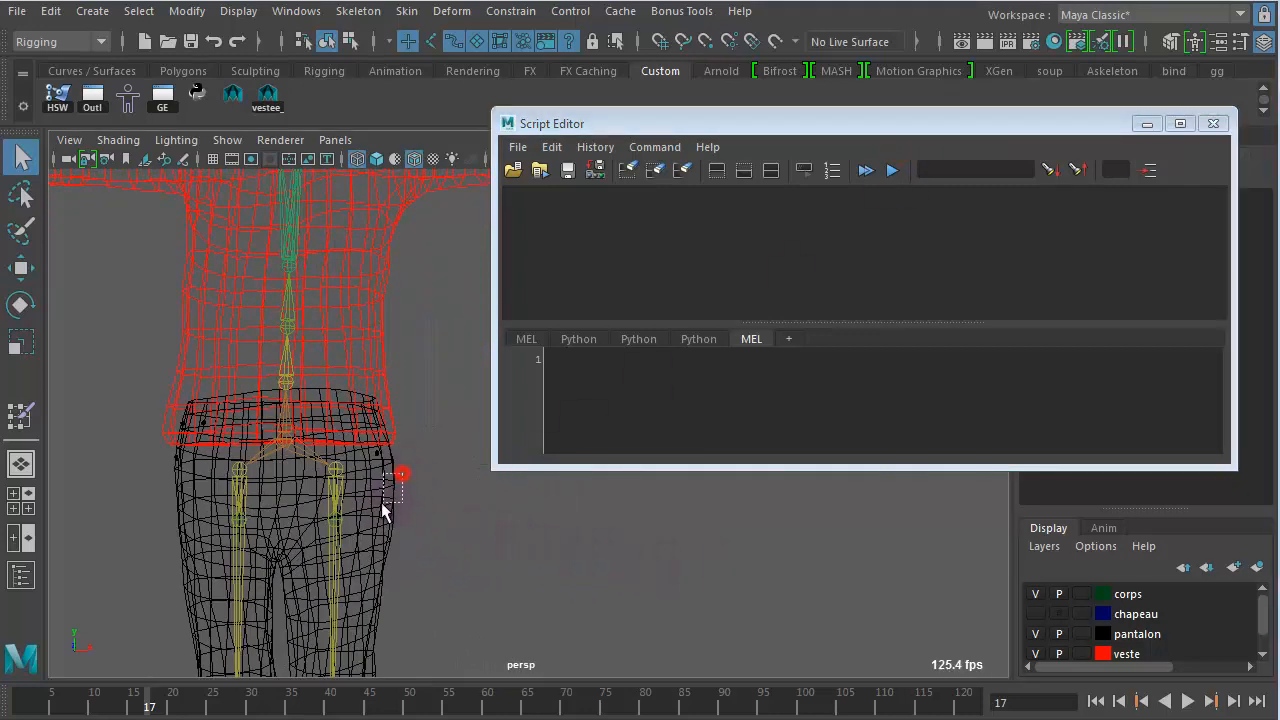
# Select the trousers mesh and recall the vestee_b set to log both commands, and highlight the -replace flag in the history.
pyautogui.moveTo(401, 474); pyautogui.dragTo(382, 503)
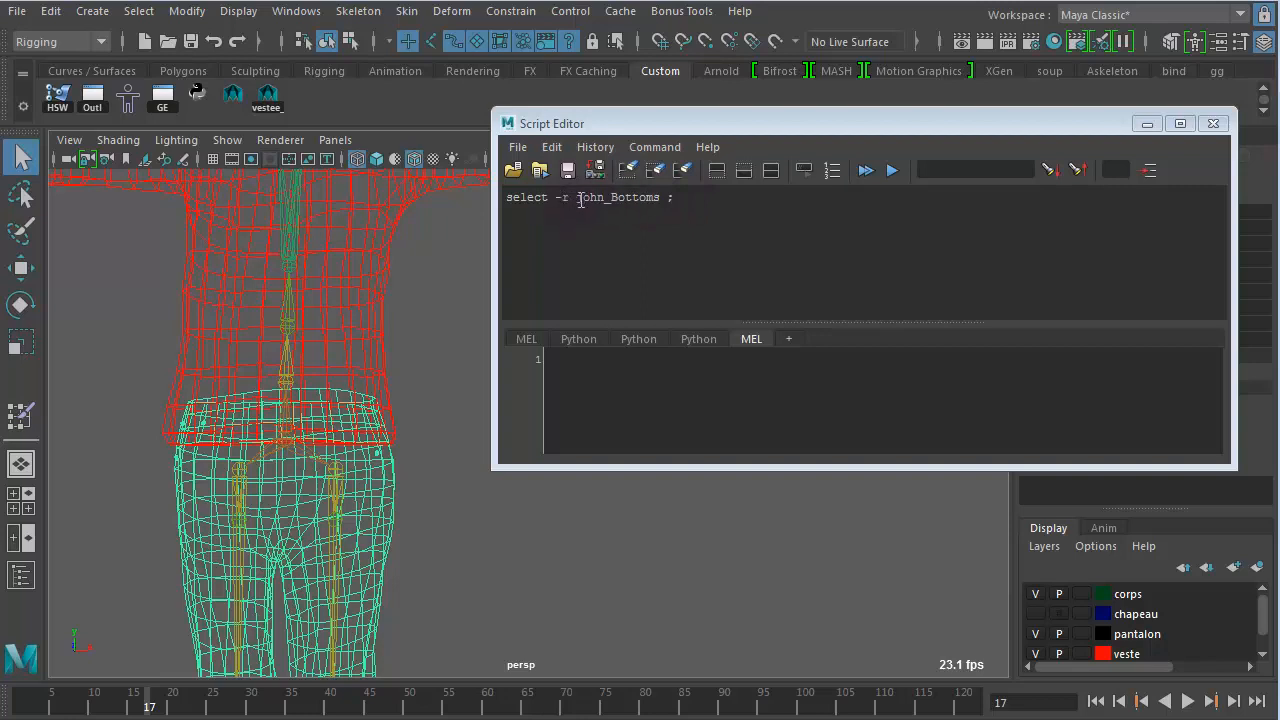
pyautogui.moveTo(797, 119); pyautogui.dragTo(601, 108)
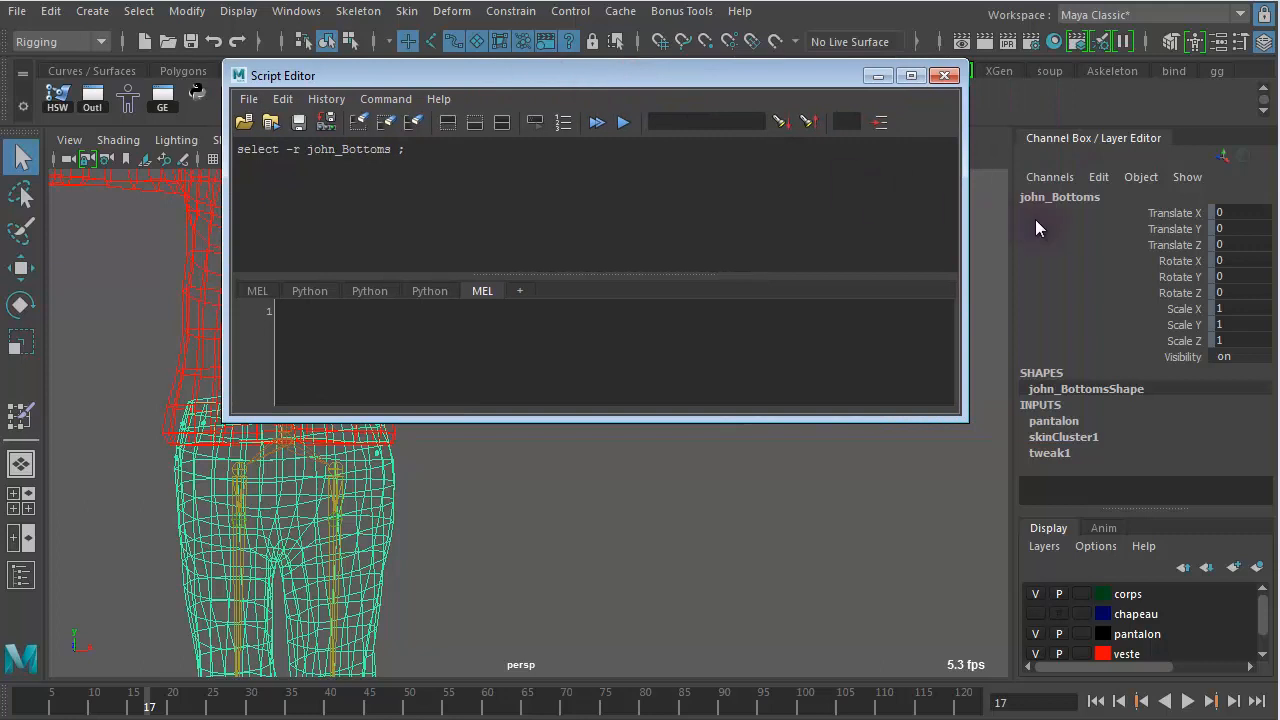
pyautogui.moveTo(483, 76); pyautogui.dragTo(810, 124)
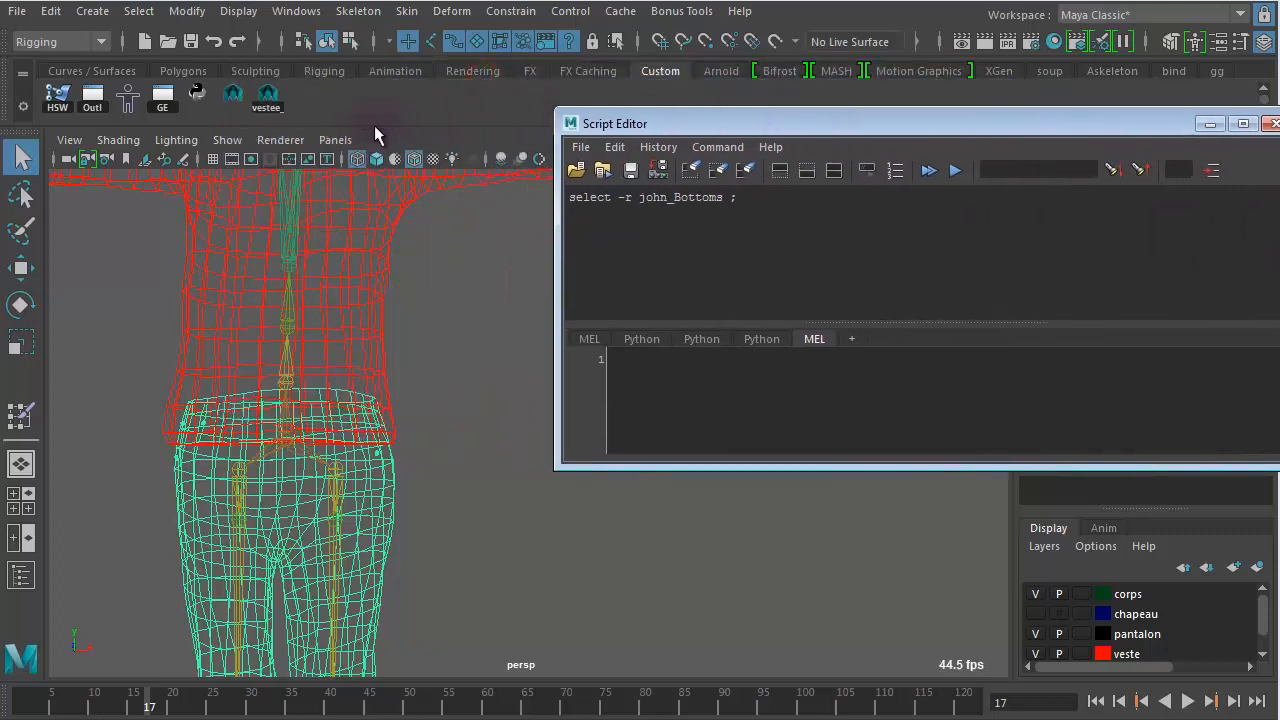
pyautogui.click(276, 107)
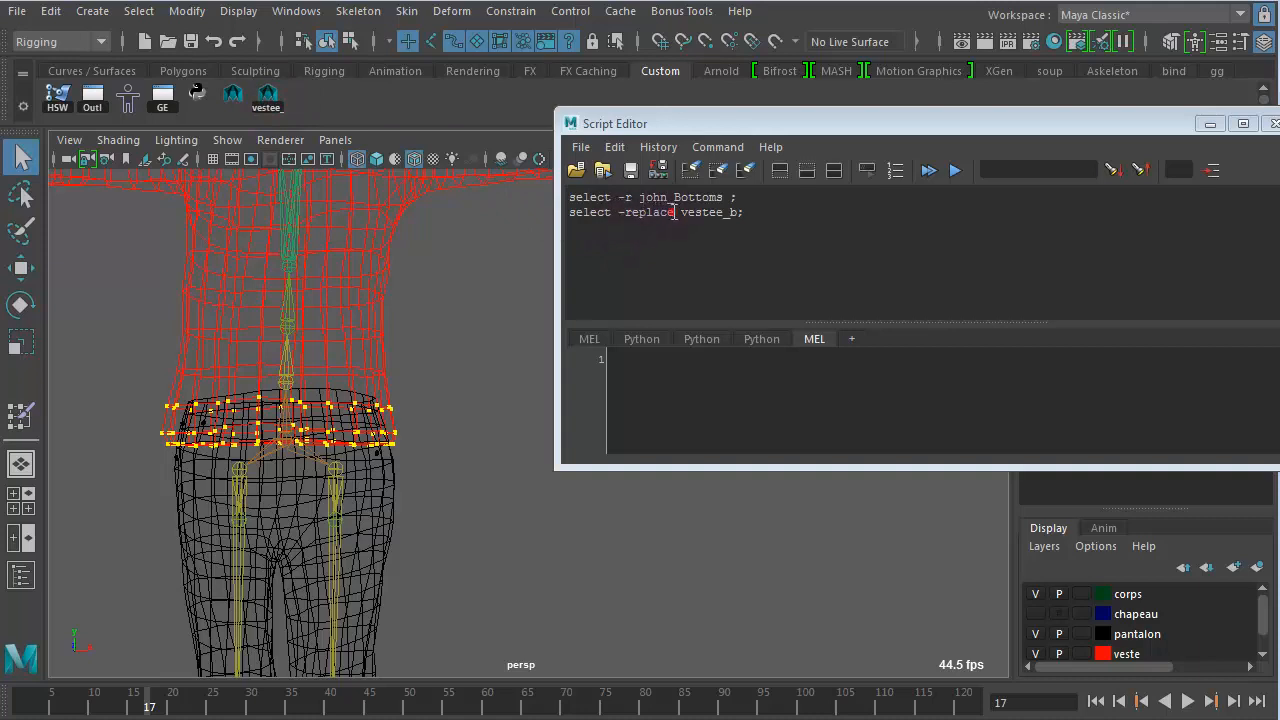
pyautogui.moveTo(674, 212); pyautogui.dragTo(627, 216)
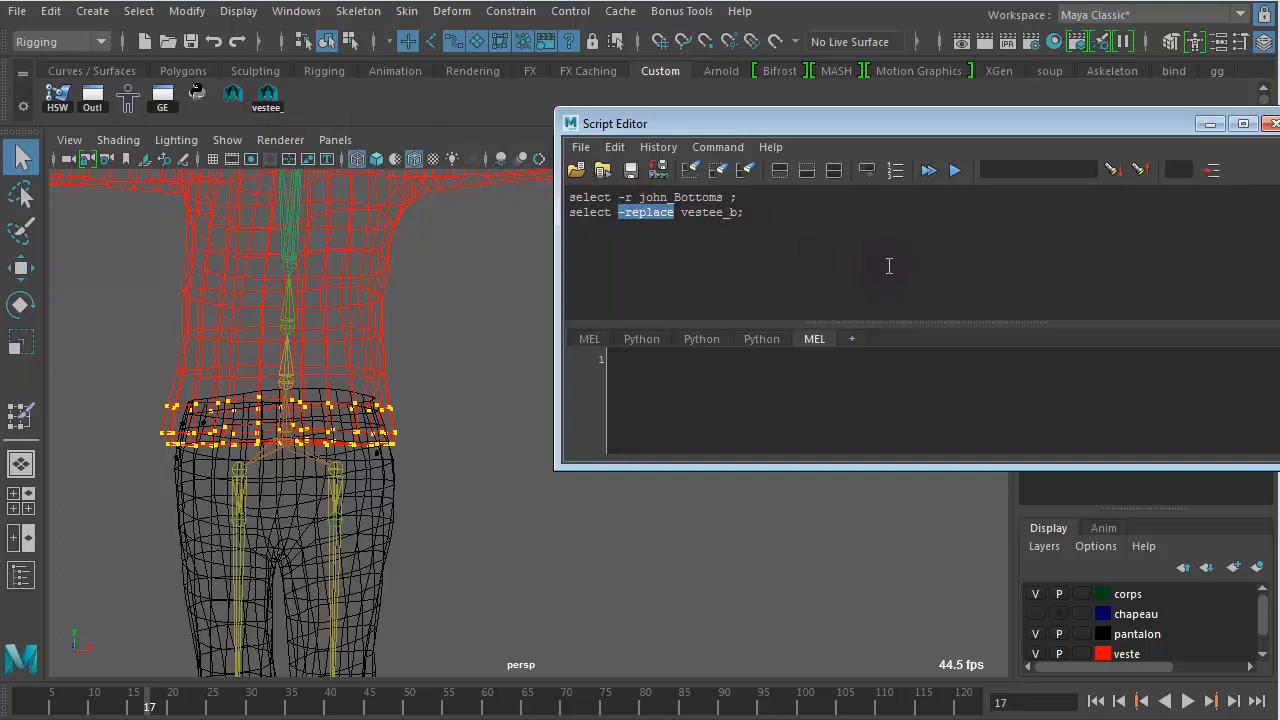
pyautogui.moveTo(762, 128); pyautogui.dragTo(638, 125)
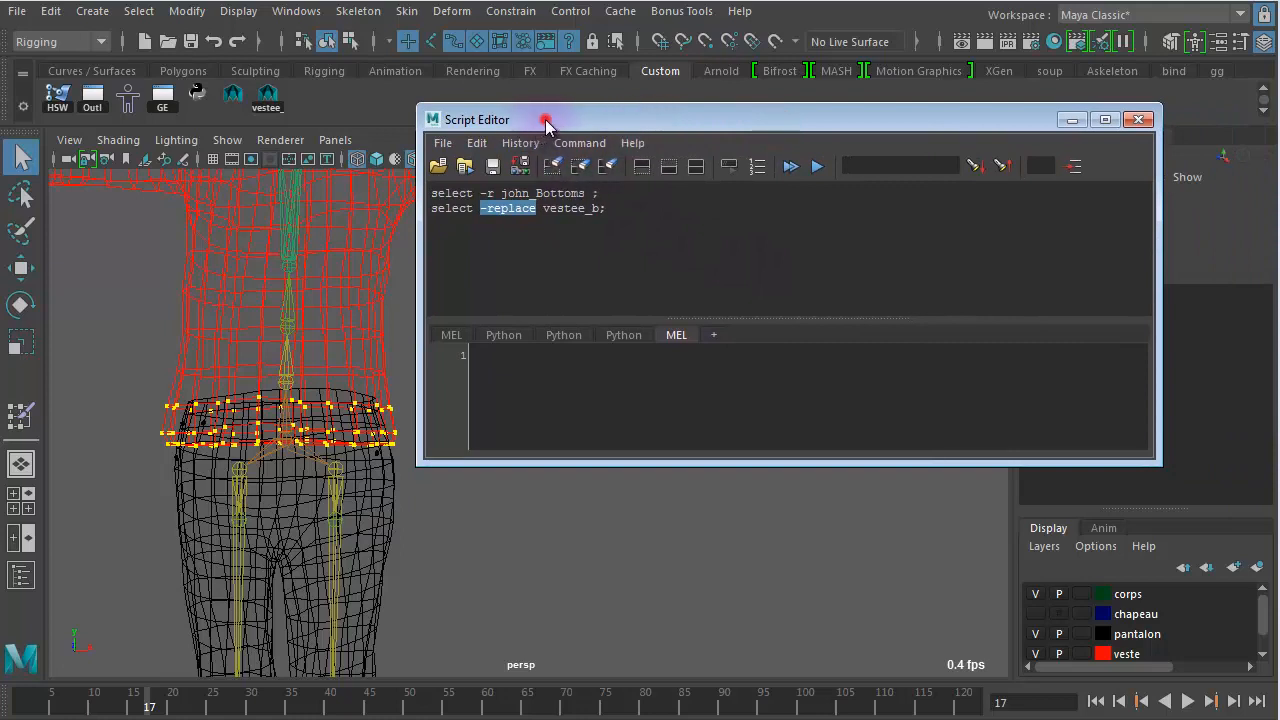
pyautogui.moveTo(545, 119); pyautogui.dragTo(649, 138)
# Clear the selection, select the jacket mesh, and add the trousers mesh to the selection to log the commands.
pyautogui.moveTo(375, 286); pyautogui.dragTo(439, 265, button='right')
pyautogui.click(461, 267)
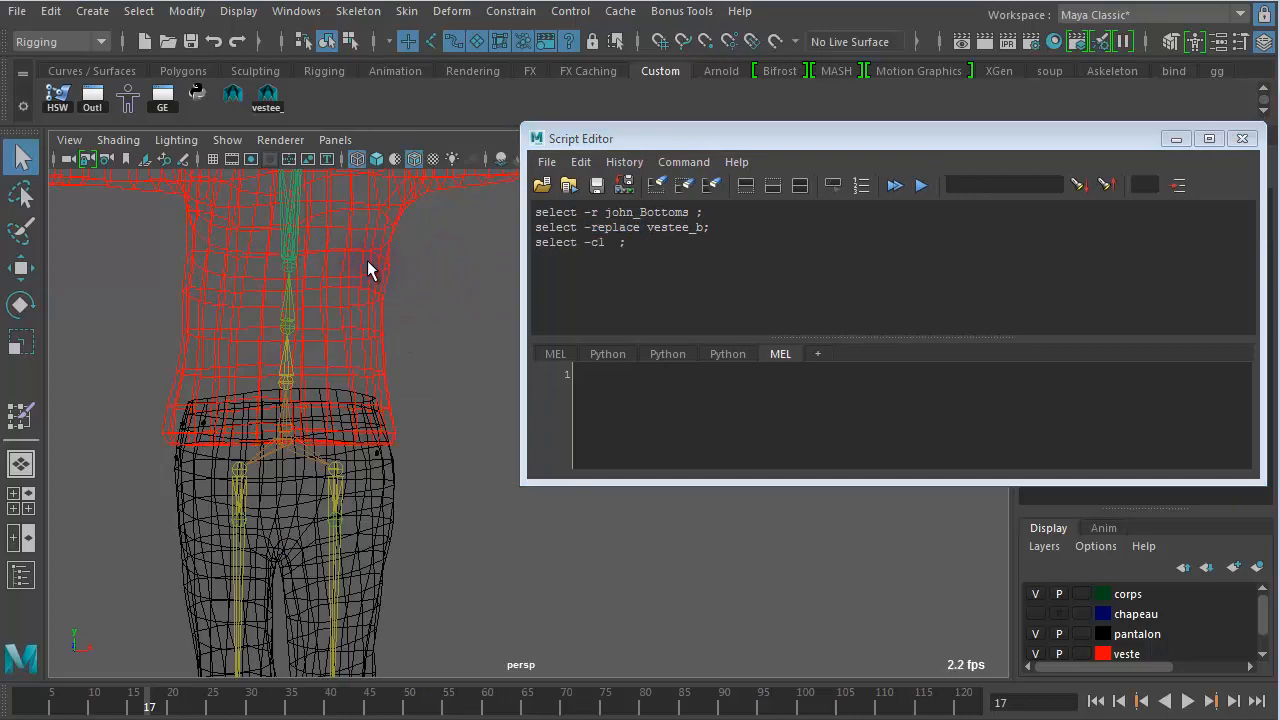
pyautogui.moveTo(404, 275); pyautogui.dragTo(404, 276)
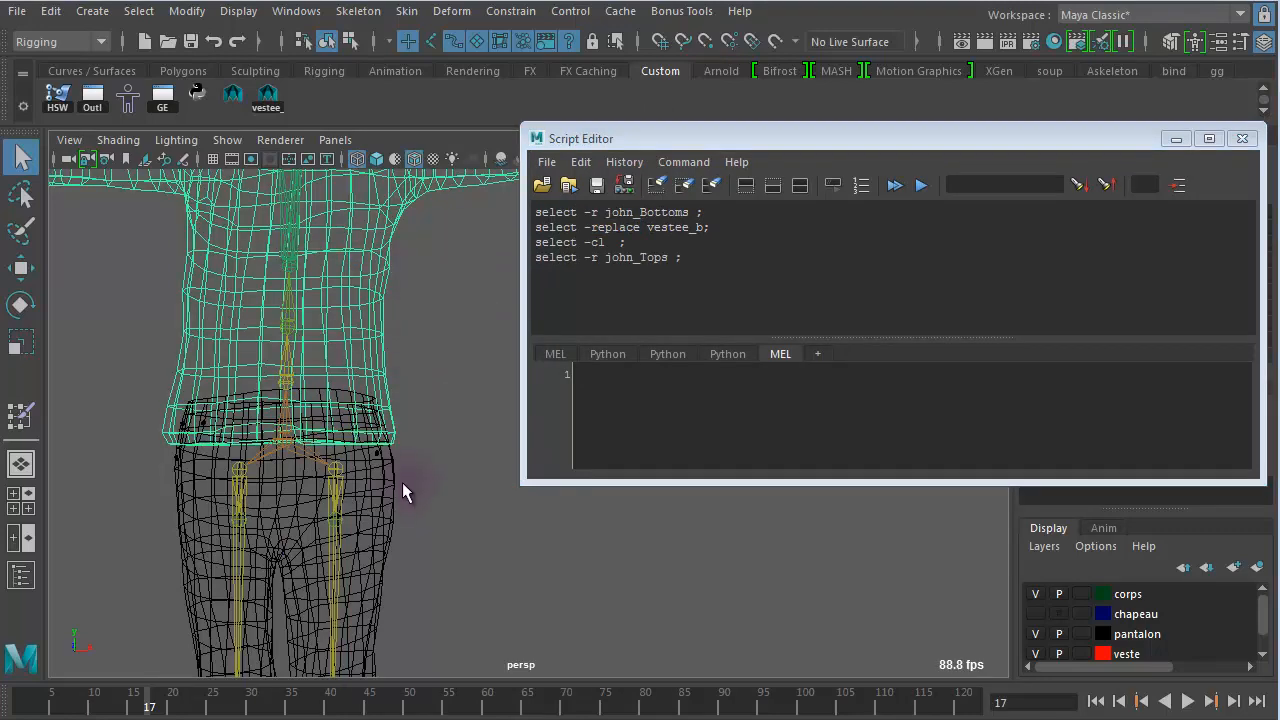
pyautogui.keyDown('shift'); pyautogui.click(383, 500); pyautogui.keyUp('shift')
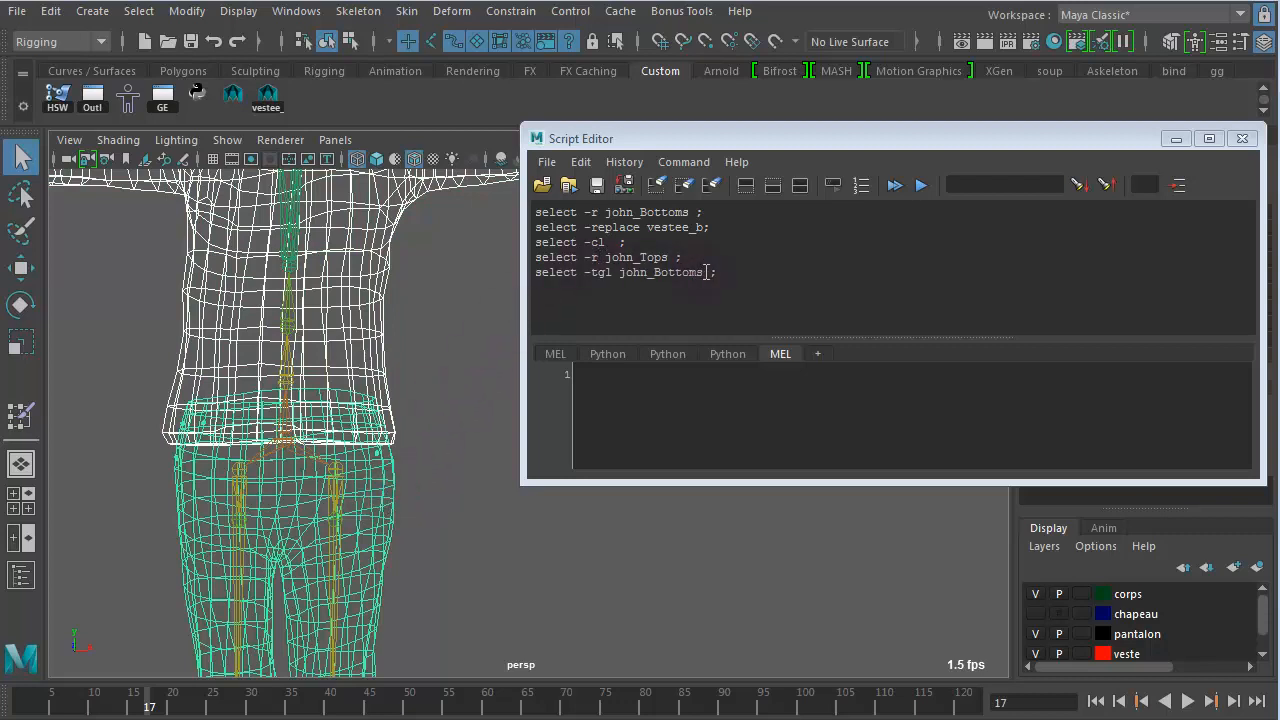
# Clear the selection and select the trousers and jacket meshes together to log a single combined select command.
pyautogui.moveTo(720, 271); pyautogui.dragTo(533, 257)
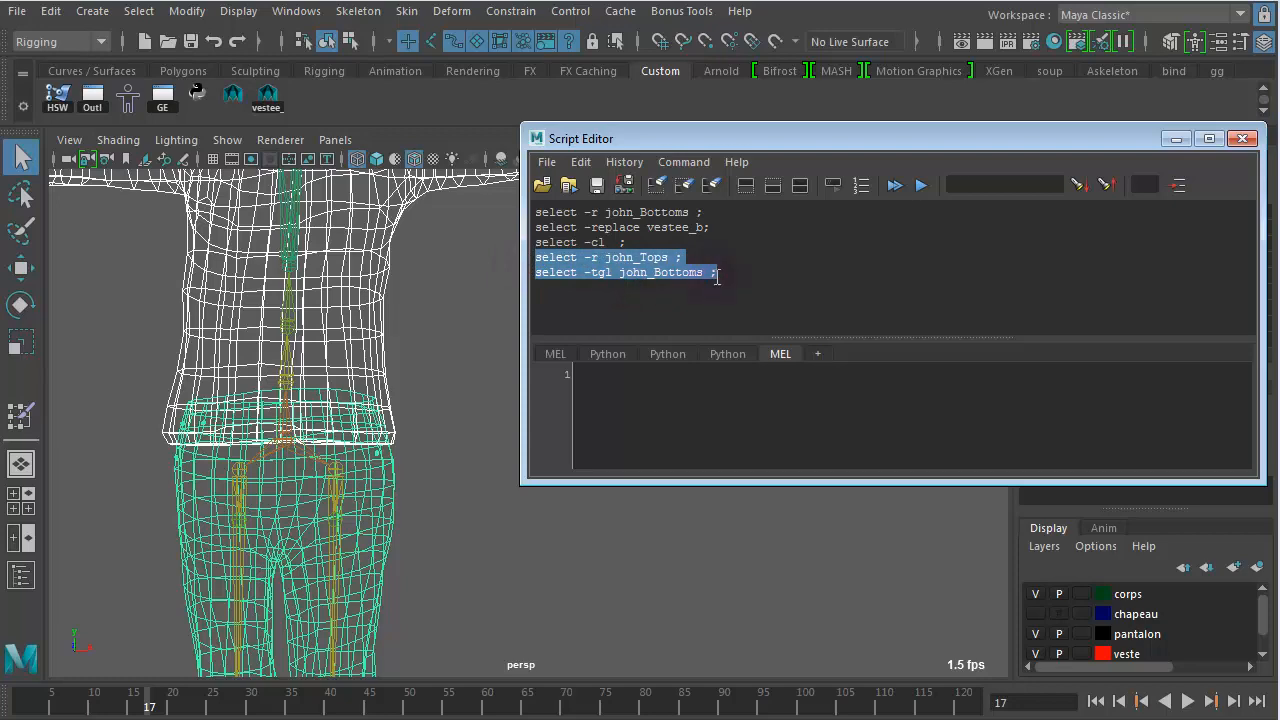
pyautogui.click(452, 415)
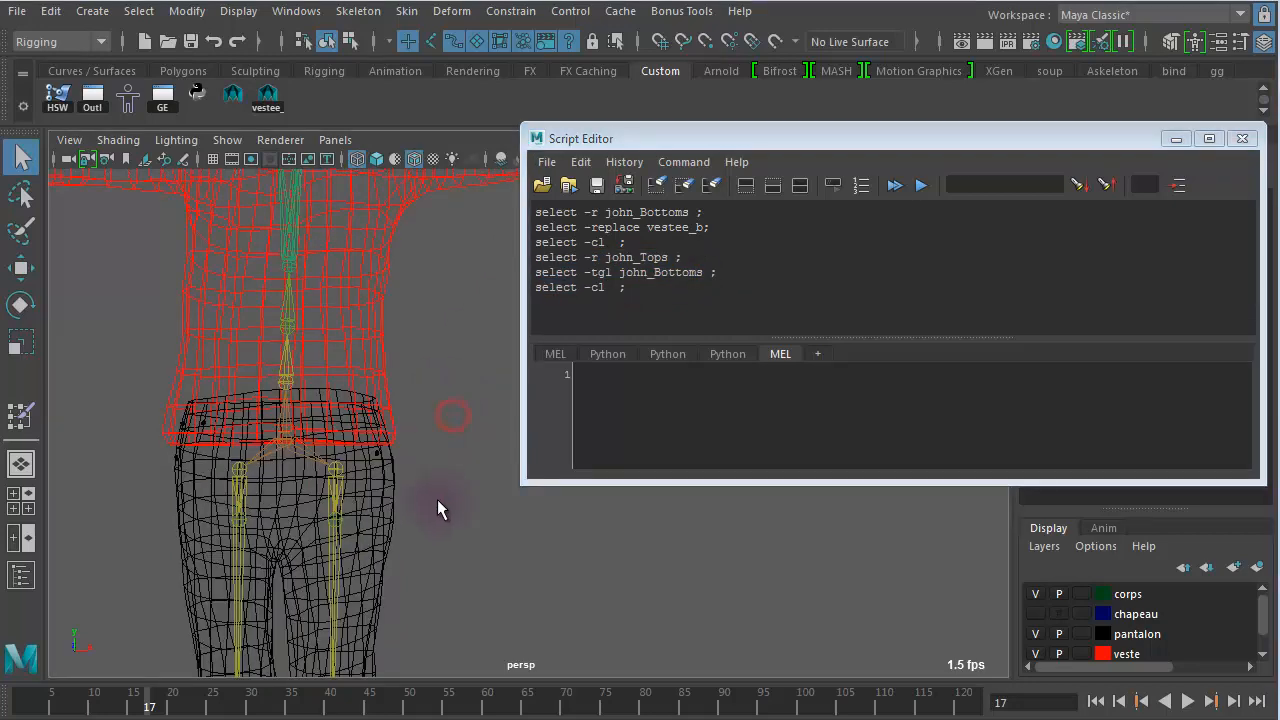
pyautogui.moveTo(446, 515); pyautogui.dragTo(376, 362)
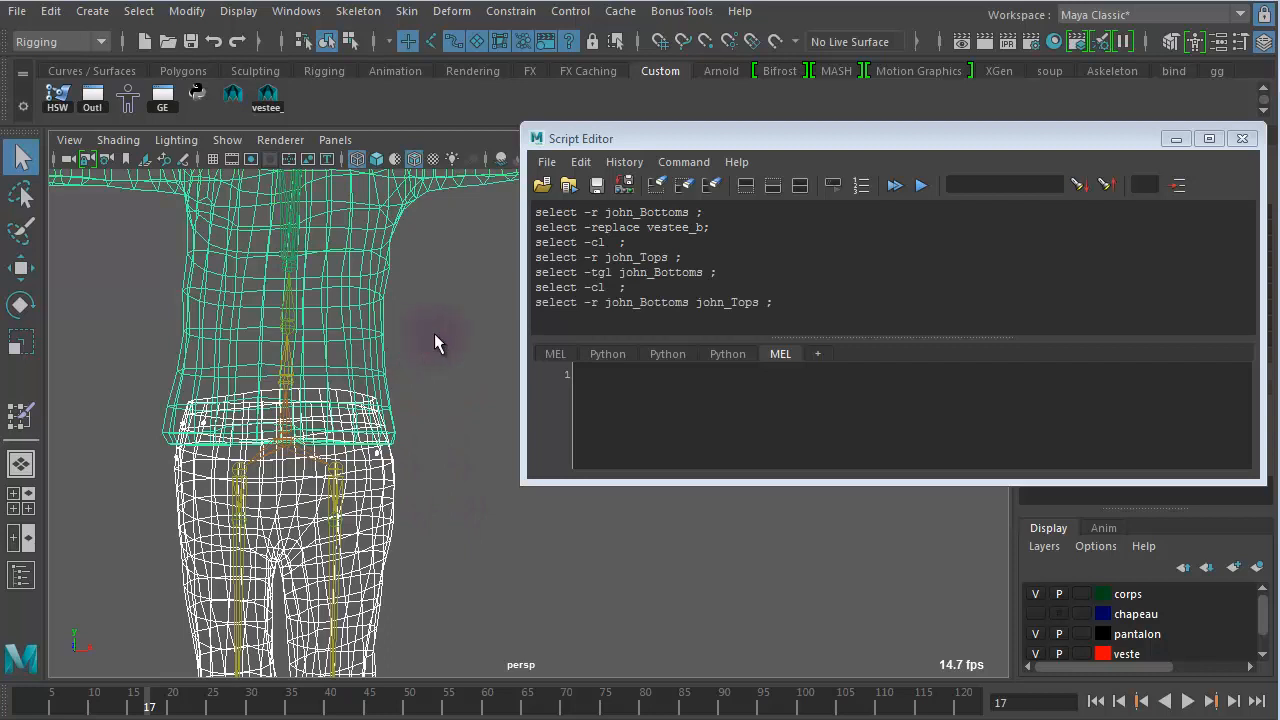
# Highlight the -r flag, the mesh names and the whole combined select command in the history.
pyautogui.doubleClick(582, 302)
pyautogui.click(593, 303)
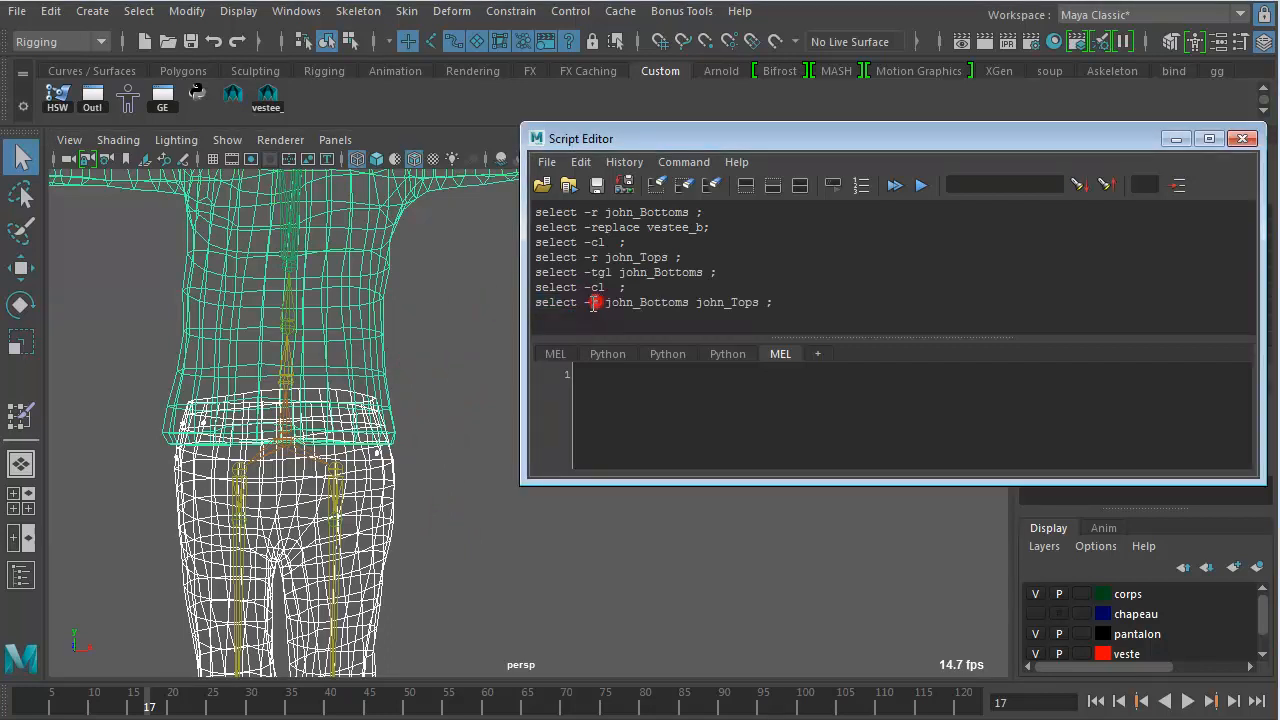
pyautogui.doubleClick(590, 303)
pyautogui.moveTo(691, 305); pyautogui.dragTo(612, 308)
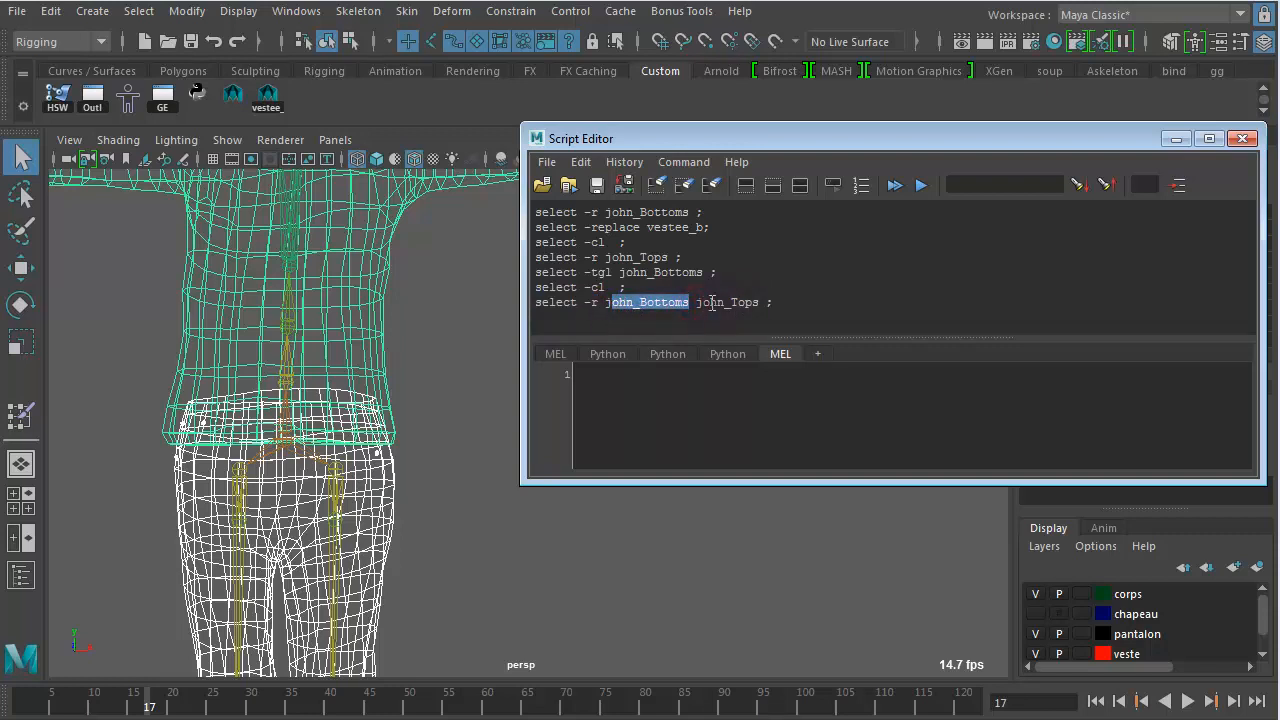
pyautogui.moveTo(759, 304); pyautogui.dragTo(531, 302)
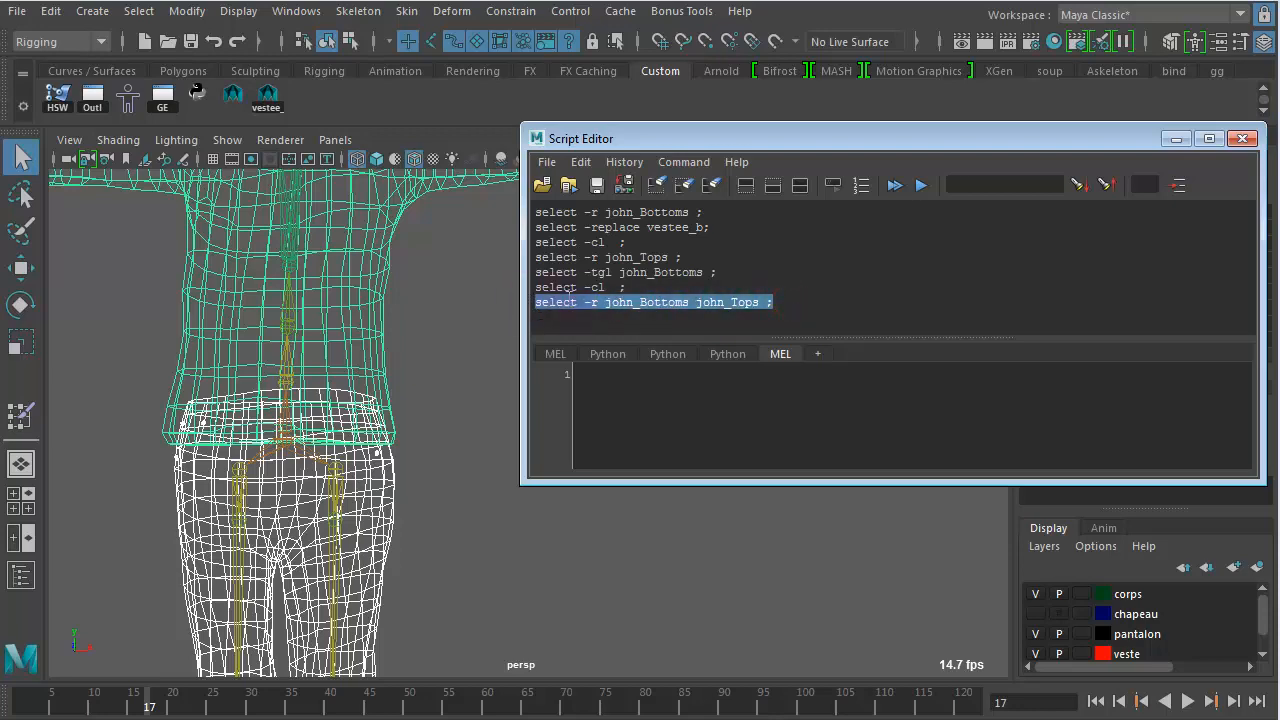
# Clear the selection and copy the names vestee_b and john_Bottoms from the history onto separate lines of the MEL script.
pyautogui.click(451, 468)
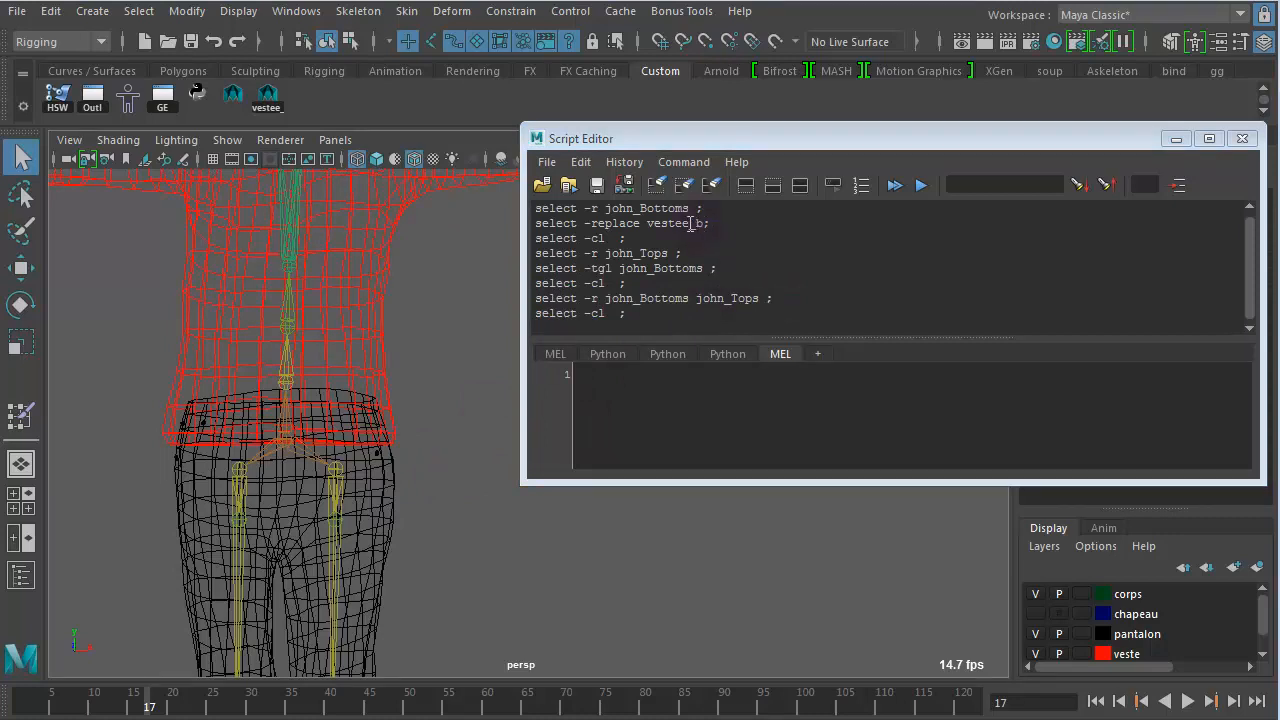
pyautogui.moveTo(706, 228); pyautogui.dragTo(651, 230)
pyautogui.hotkey('ctrl', 'c')
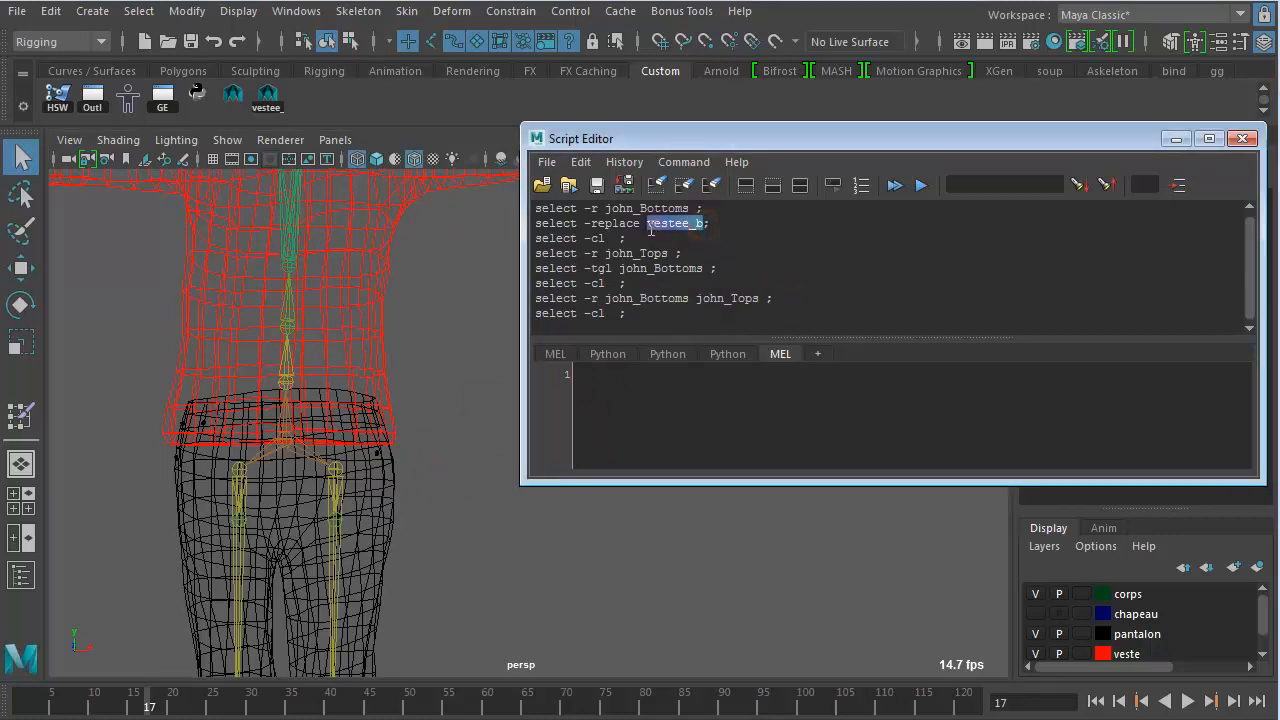
pyautogui.click(663, 392)
pyautogui.hotkey('ctrl', 'v')
pyautogui.moveTo(692, 208); pyautogui.dragTo(605, 212)
pyautogui.hotkey('ctrl', 'c')
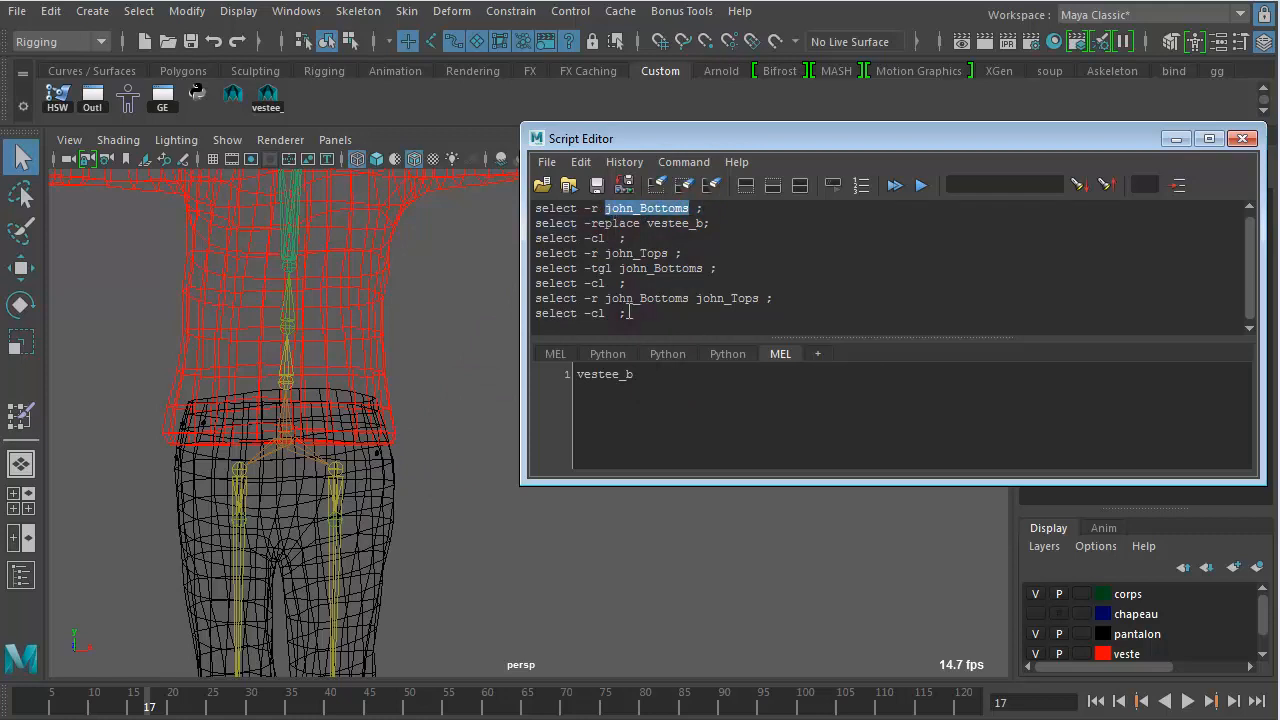
pyautogui.click(677, 378)
pyautogui.hotkey('ctrl', 'v')
# Copy the logged line select -r john_Bottoms john_Tops ; to the start of the MEL script, above the two names.
pyautogui.moveTo(788, 298); pyautogui.dragTo(514, 298)
pyautogui.hotkey('ctrl', 'c')
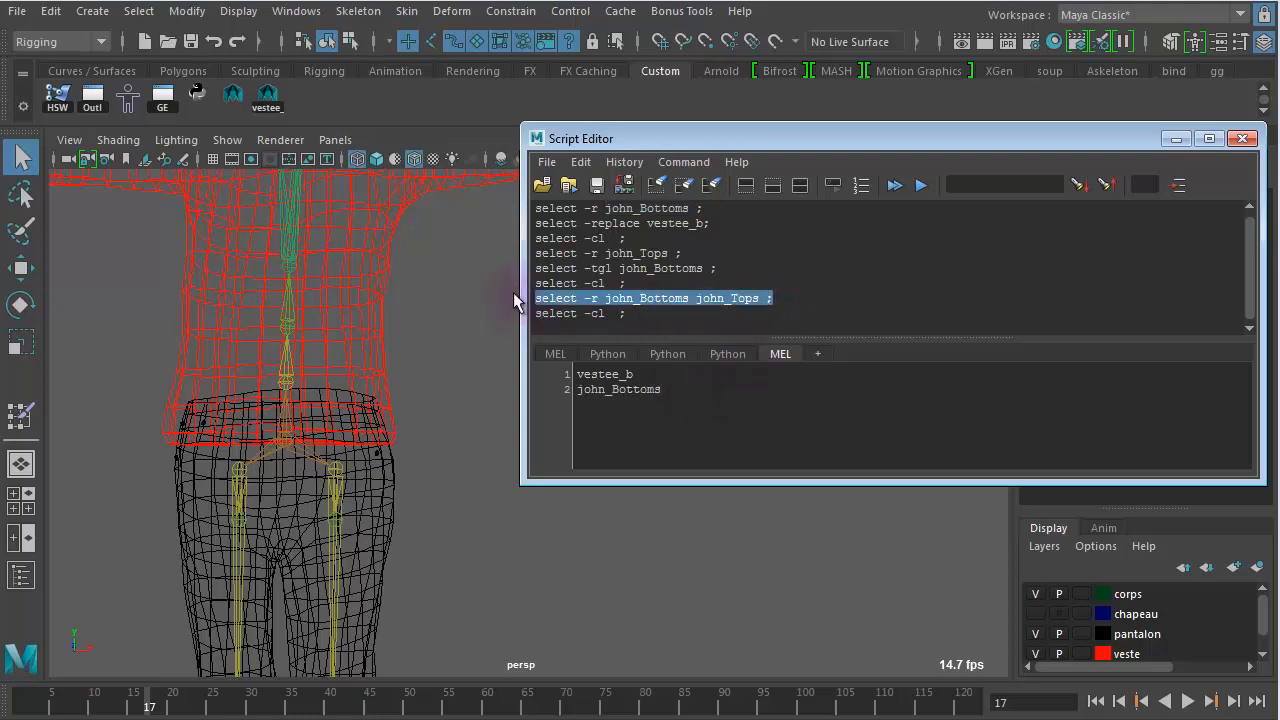
pyautogui.click(578, 374)
pyautogui.press('Return')
pyautogui.press('Return')
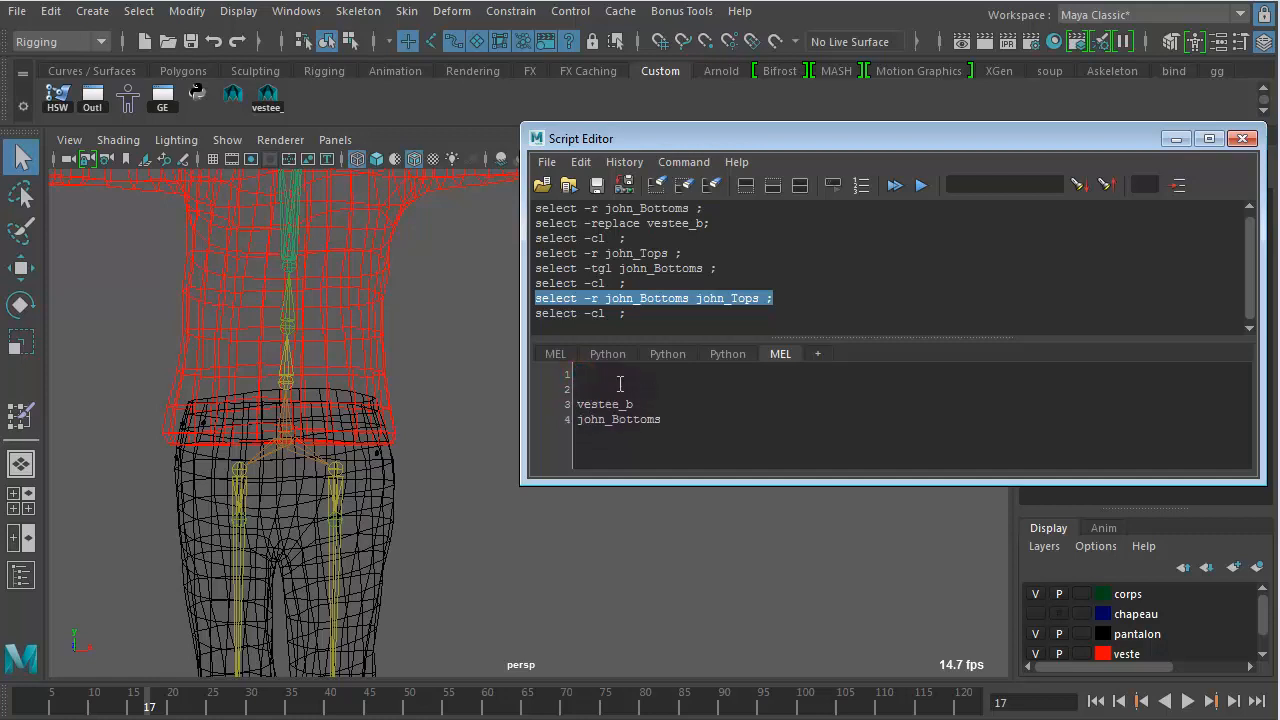
pyautogui.click(591, 370)
pyautogui.hotkey('ctrl', 'v')
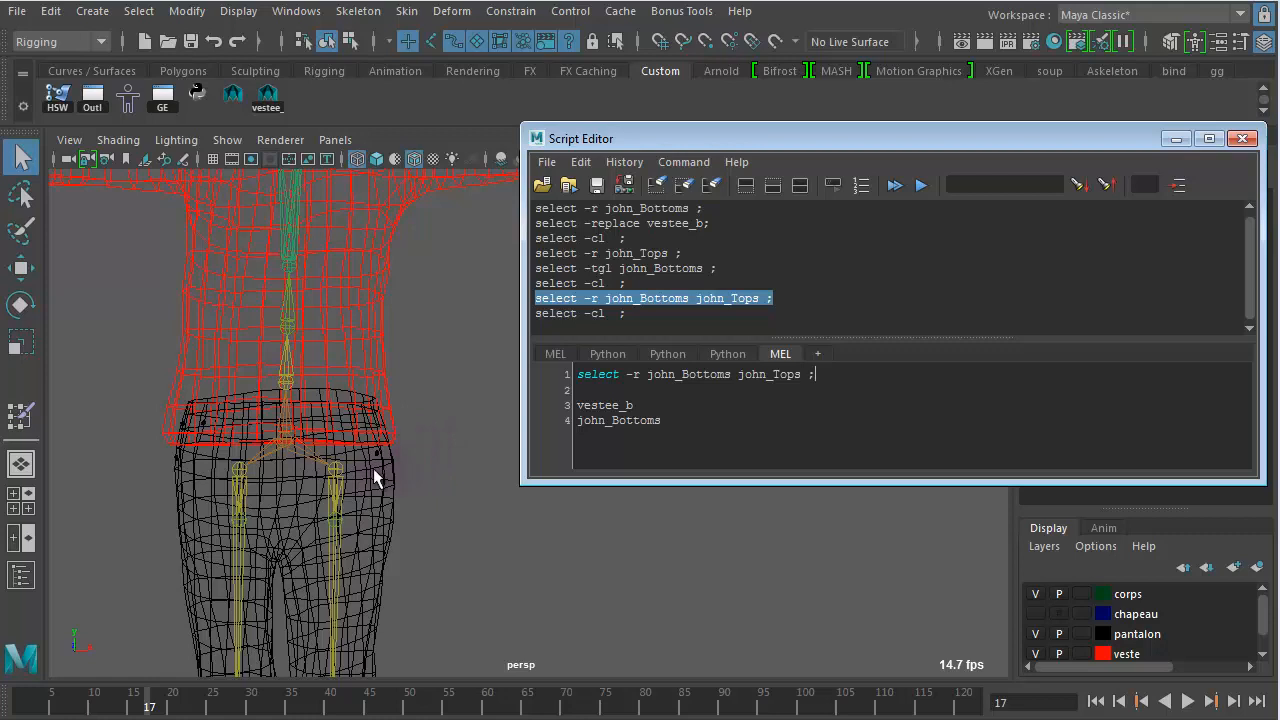
# Select the trousers mesh to check its name against the command, and delete the spare john_Bottoms line from the script.
pyautogui.click(348, 412)
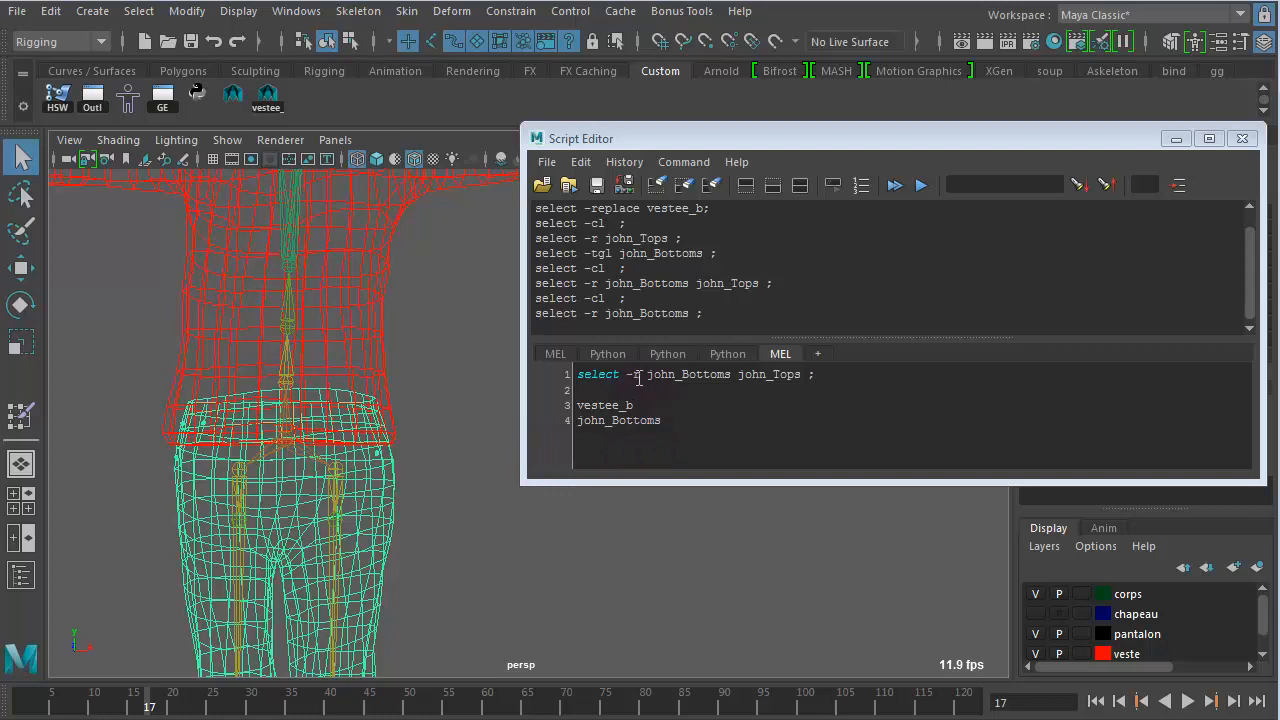
pyautogui.moveTo(737, 374); pyautogui.dragTo(647, 374)
pyautogui.moveTo(666, 421); pyautogui.dragTo(561, 427)
pyautogui.press('BackSpace')
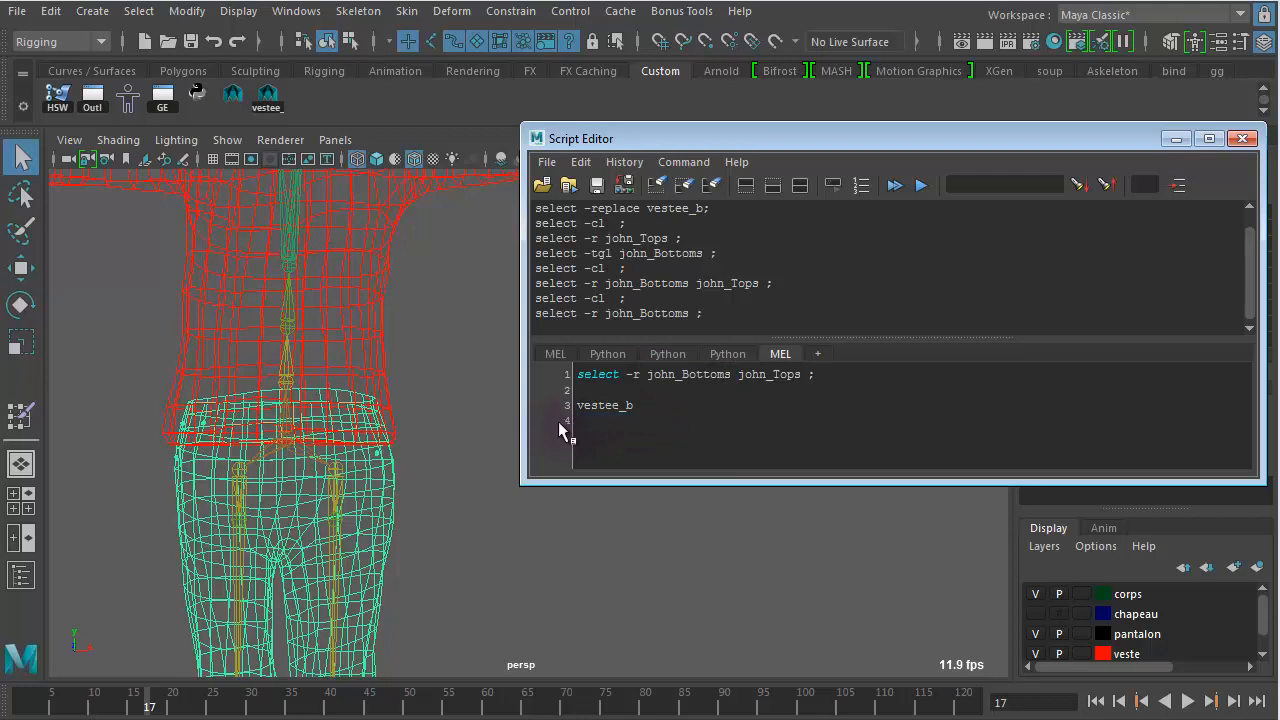
# Recall the vestee_b set, replace john_Tops with vestee_b in the select command, and delete the leftover vestee_b line.
pyautogui.click(273, 103)
pyautogui.click(688, 428)
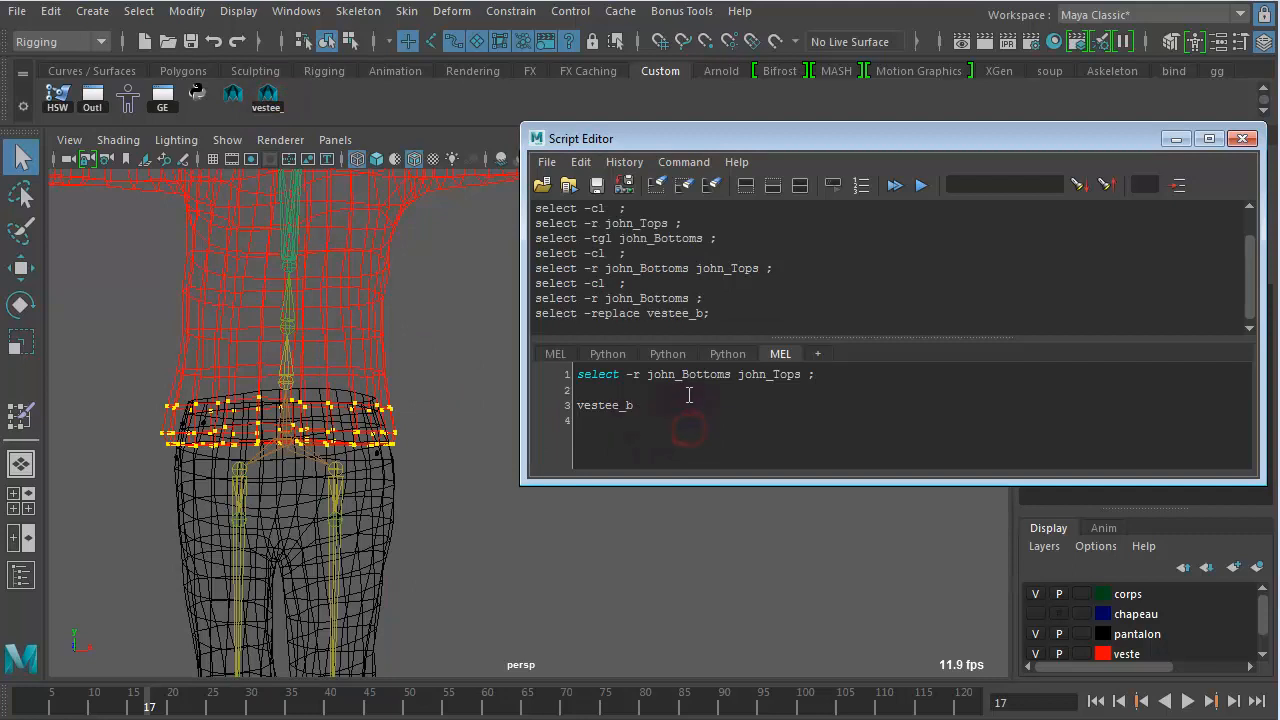
pyautogui.moveTo(709, 313); pyautogui.dragTo(654, 317)
pyautogui.doubleClick(647, 406)
pyautogui.hotkey('ctrl', 'c')
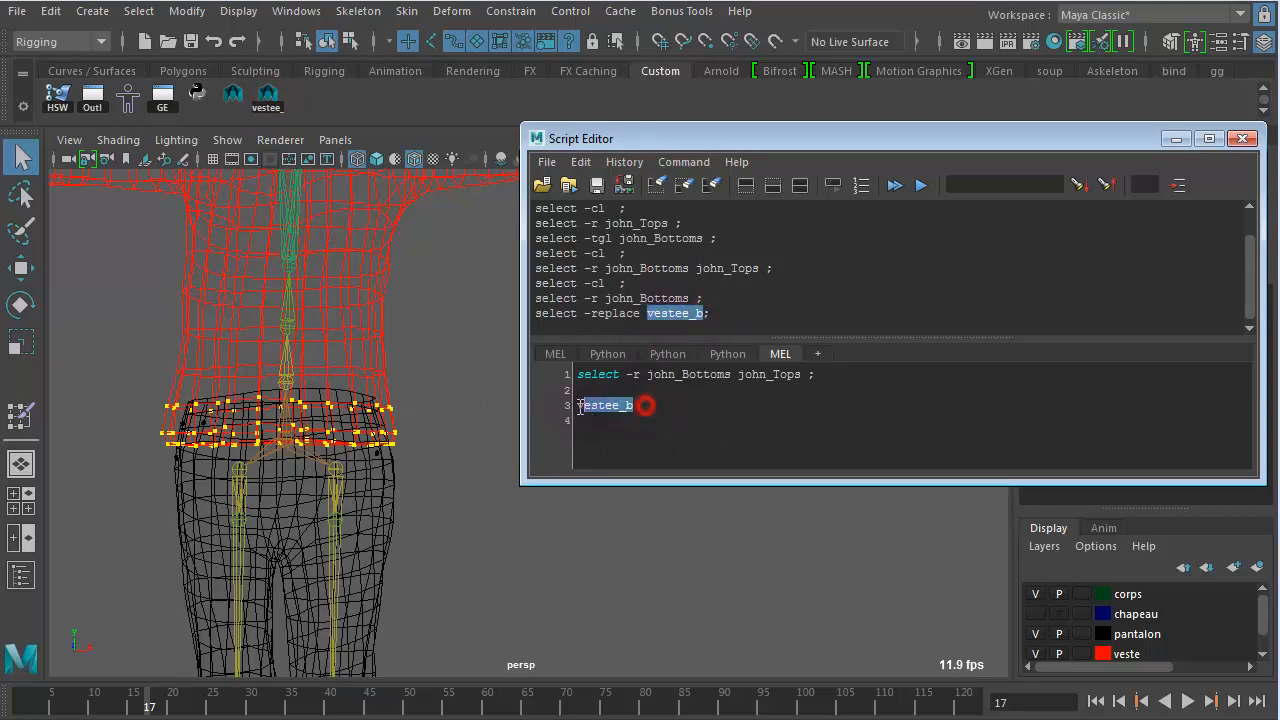
pyautogui.moveTo(646, 406); pyautogui.dragTo(568, 401)
pyautogui.moveTo(805, 372); pyautogui.dragTo(745, 380)
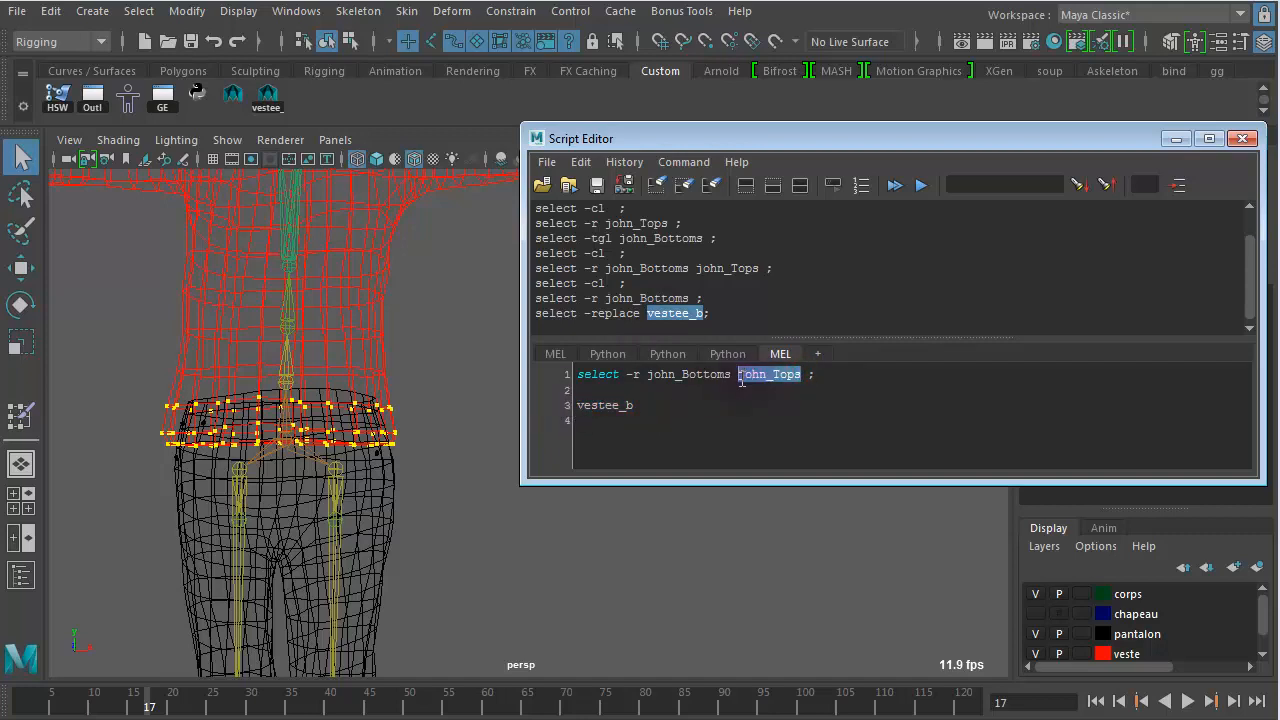
pyautogui.hotkey('ctrl', 'v')
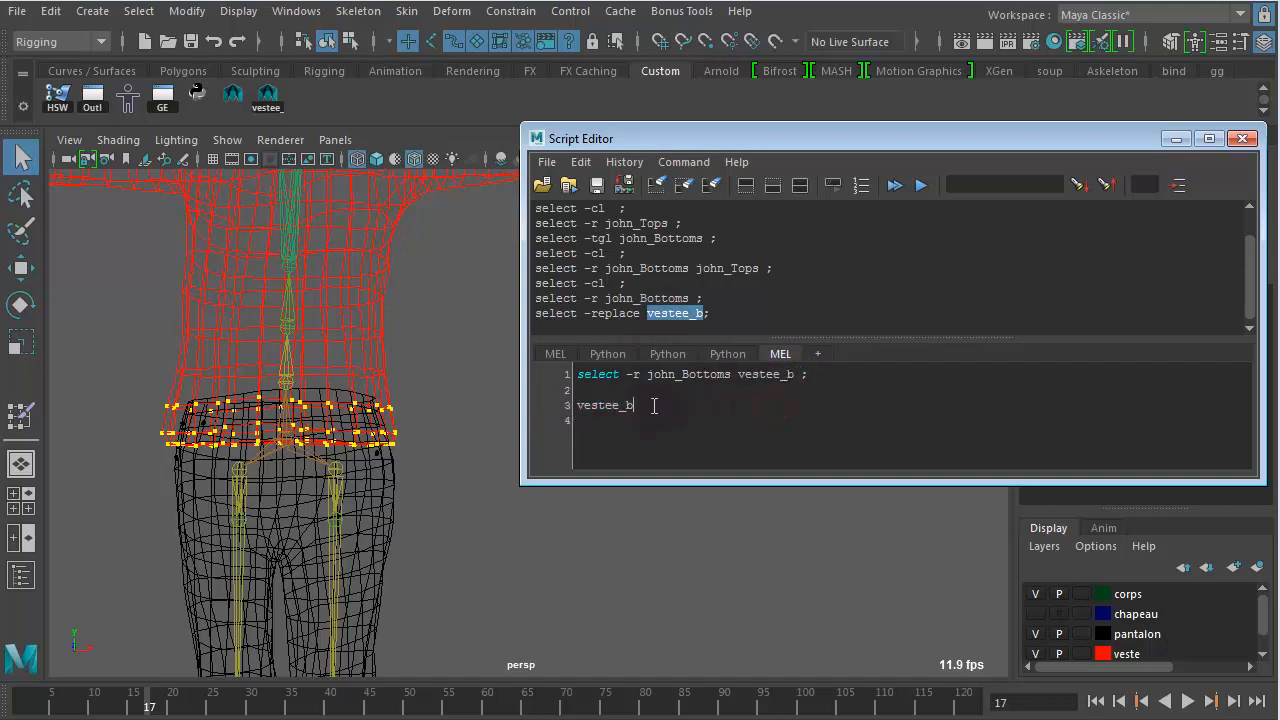
pyautogui.moveTo(652, 406); pyautogui.dragTo(565, 412)
pyautogui.press('BackSpace')
# Highlight select, john_Bottoms and vestee_b one after another in the edited command to review its parts.
pyautogui.moveTo(615, 373); pyautogui.dragTo(568, 374)
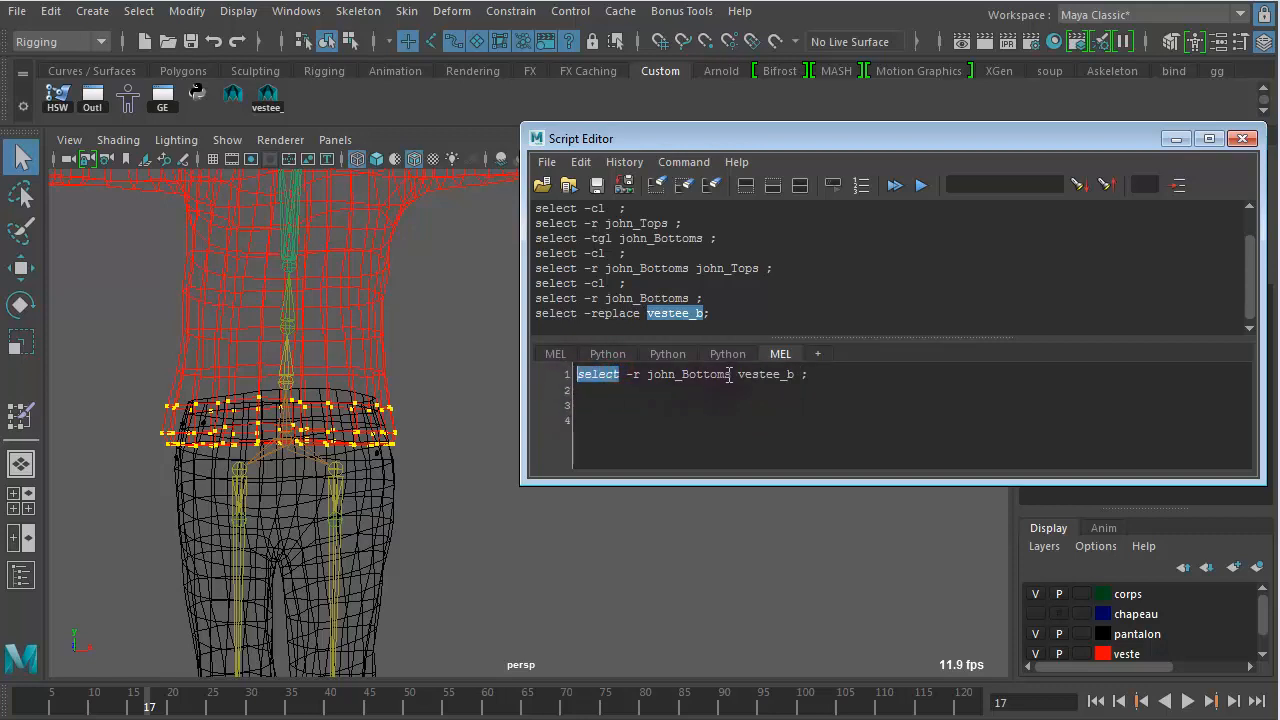
pyautogui.moveTo(731, 374); pyautogui.dragTo(652, 375)
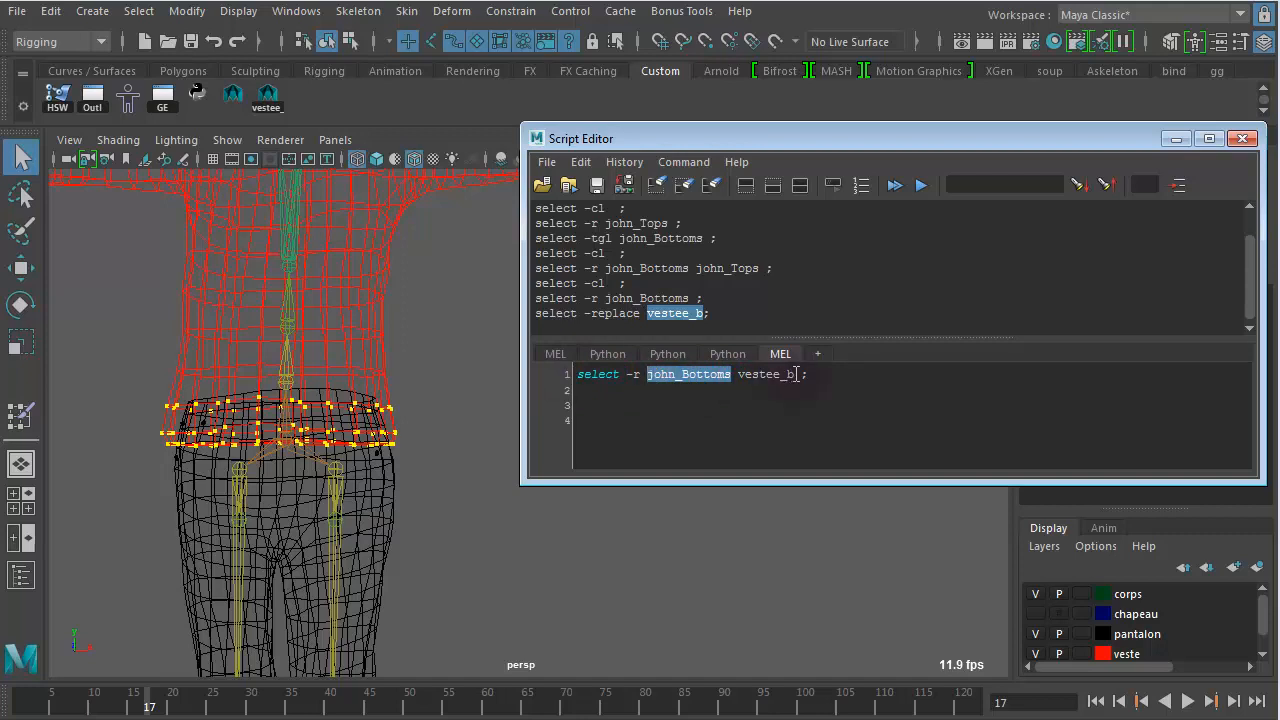
pyautogui.moveTo(796, 373); pyautogui.dragTo(742, 374)
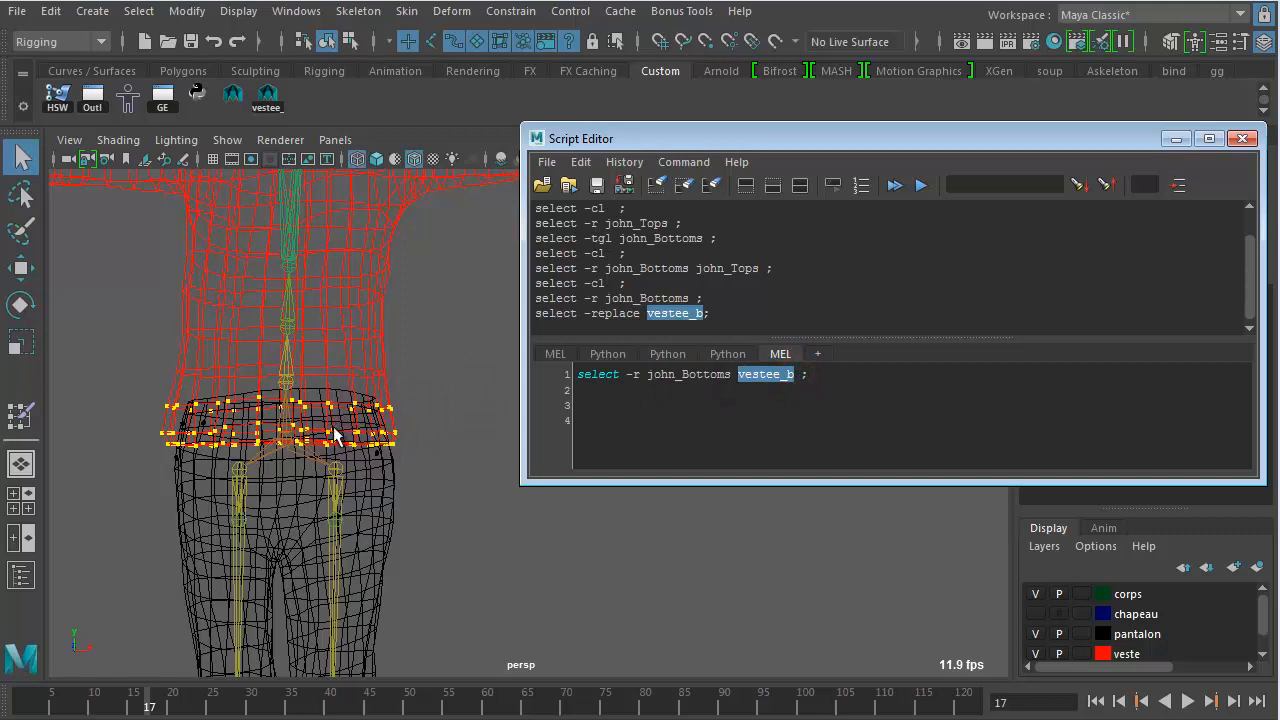
pyautogui.click(733, 428)
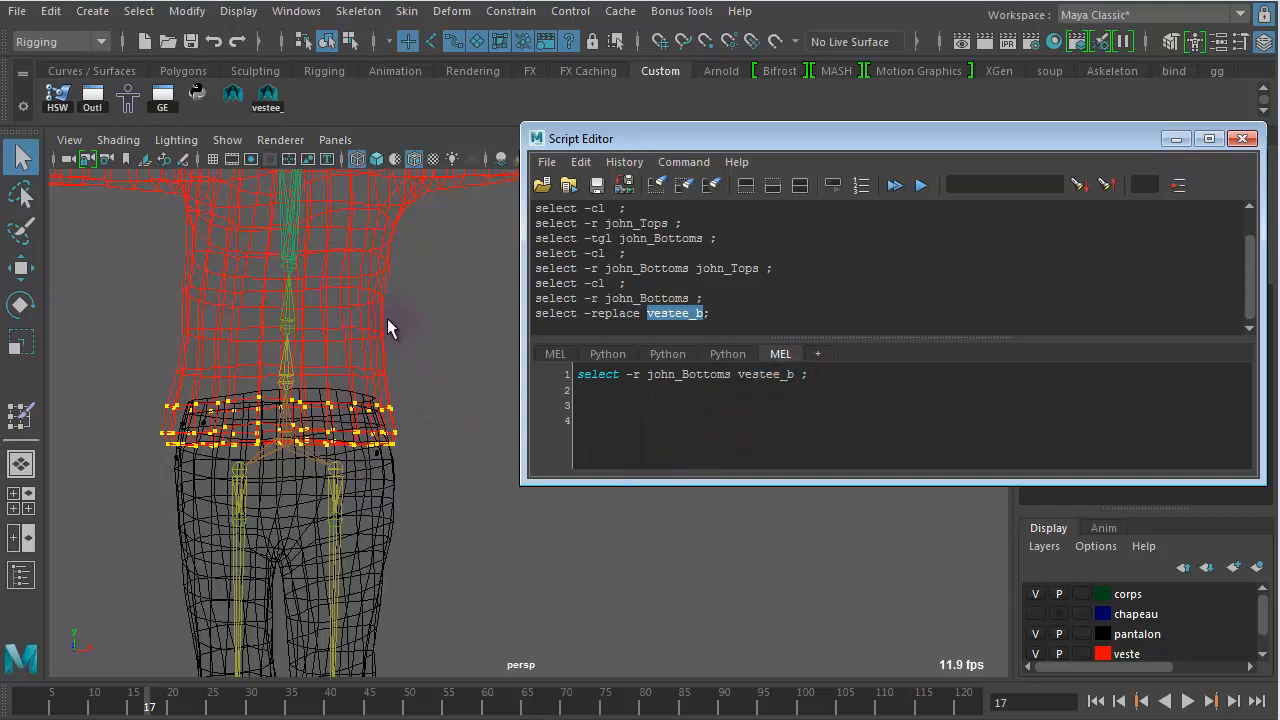
pyautogui.click(806, 411)
# Execute select -r john_Bottoms vestee_b ; from the script, clear the selection, and execute the same line again.
pyautogui.moveTo(797, 375); pyautogui.dragTo(549, 364)
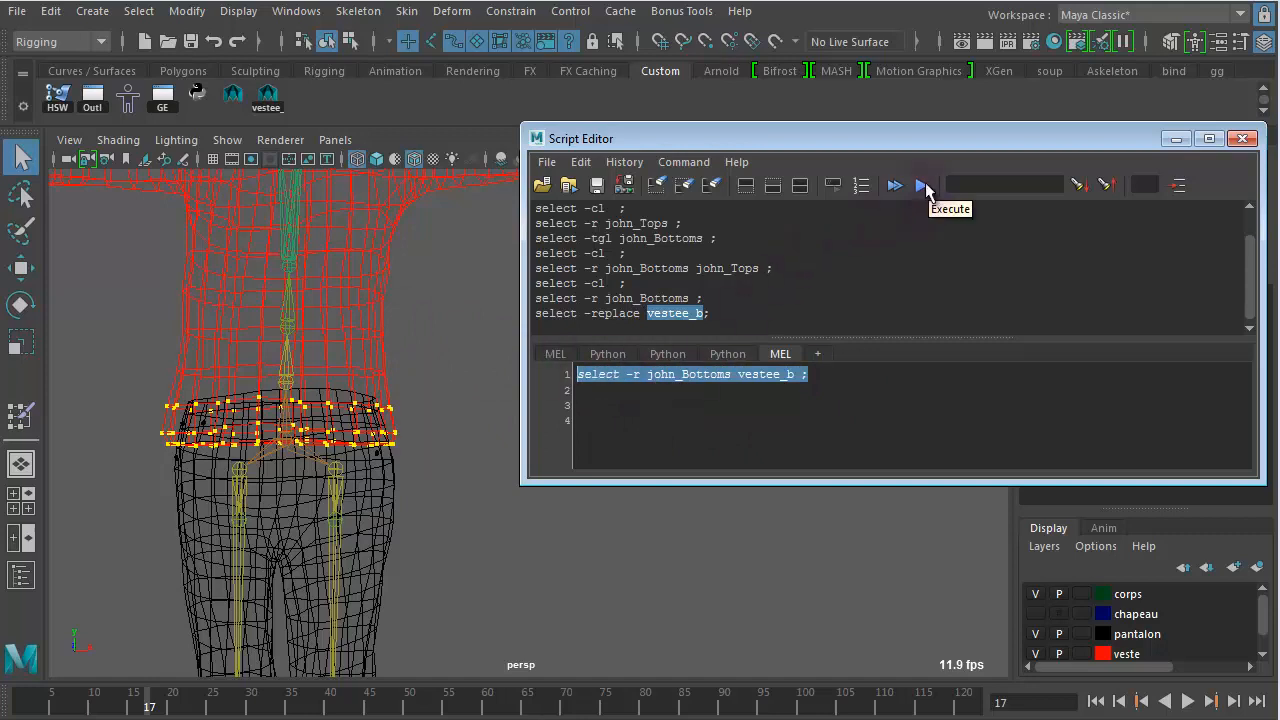
pyautogui.click(922, 186)
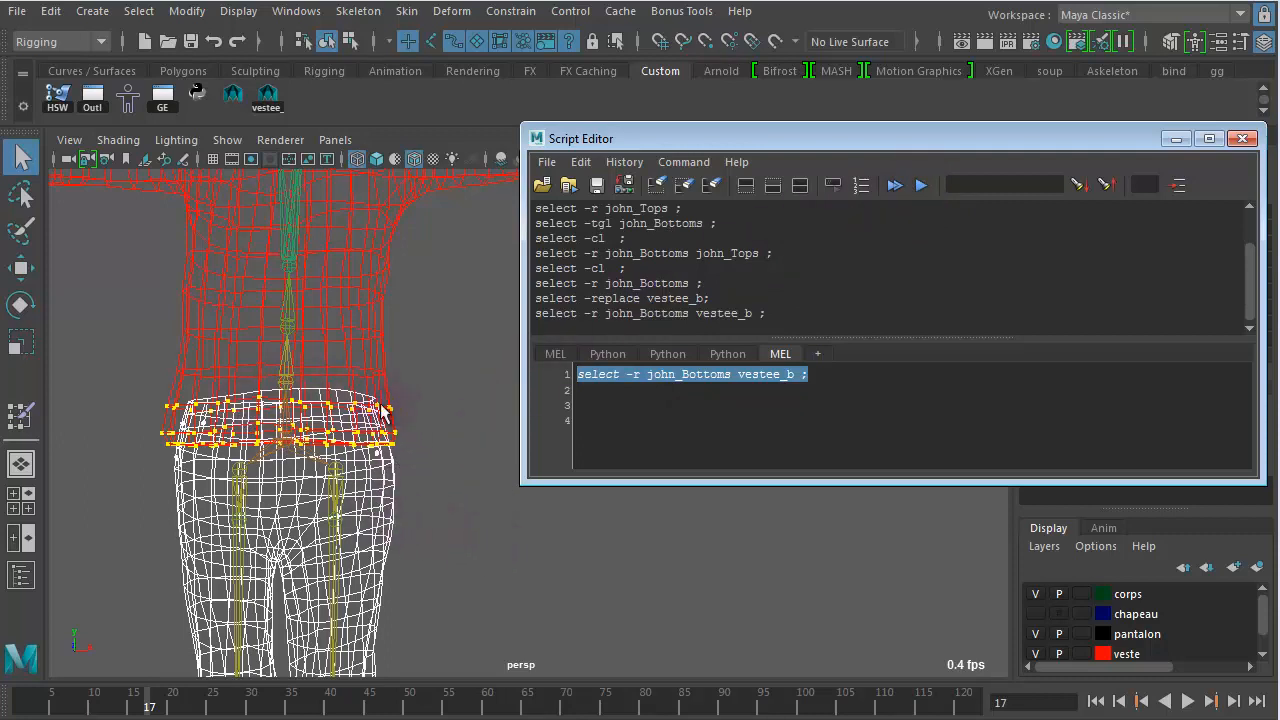
pyautogui.click(453, 338)
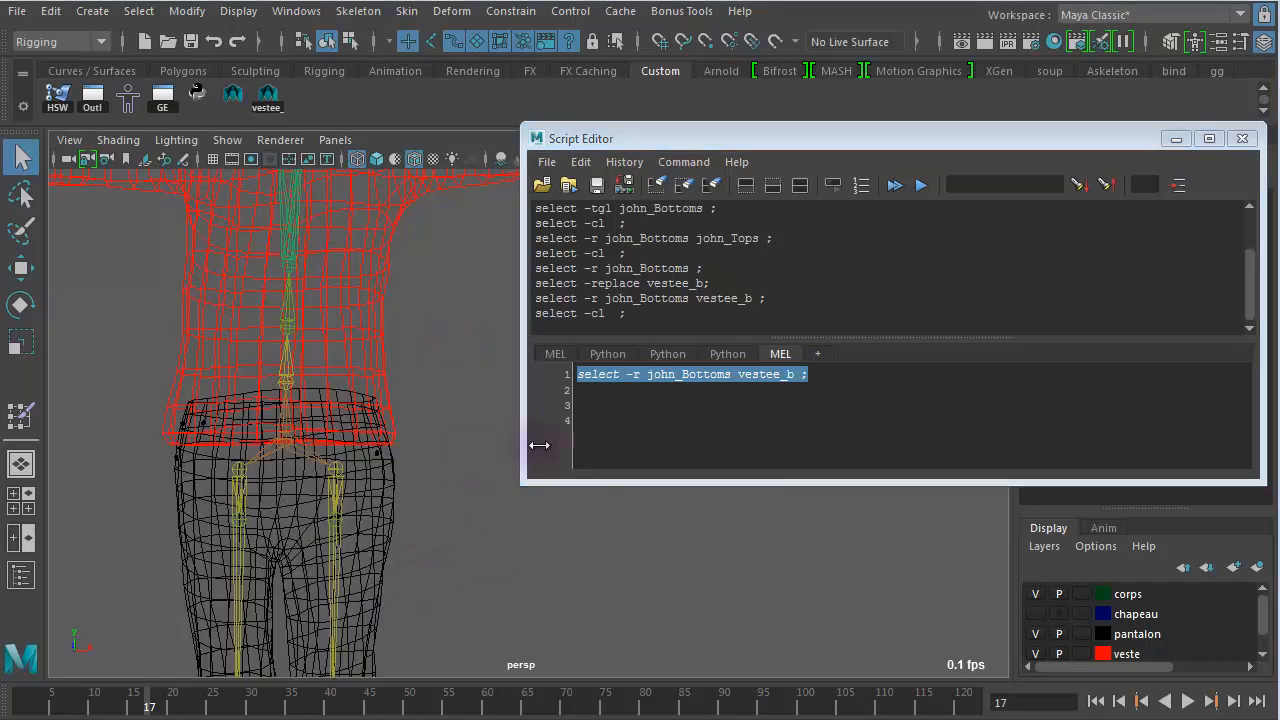
pyautogui.moveTo(812, 377); pyautogui.dragTo(579, 375)
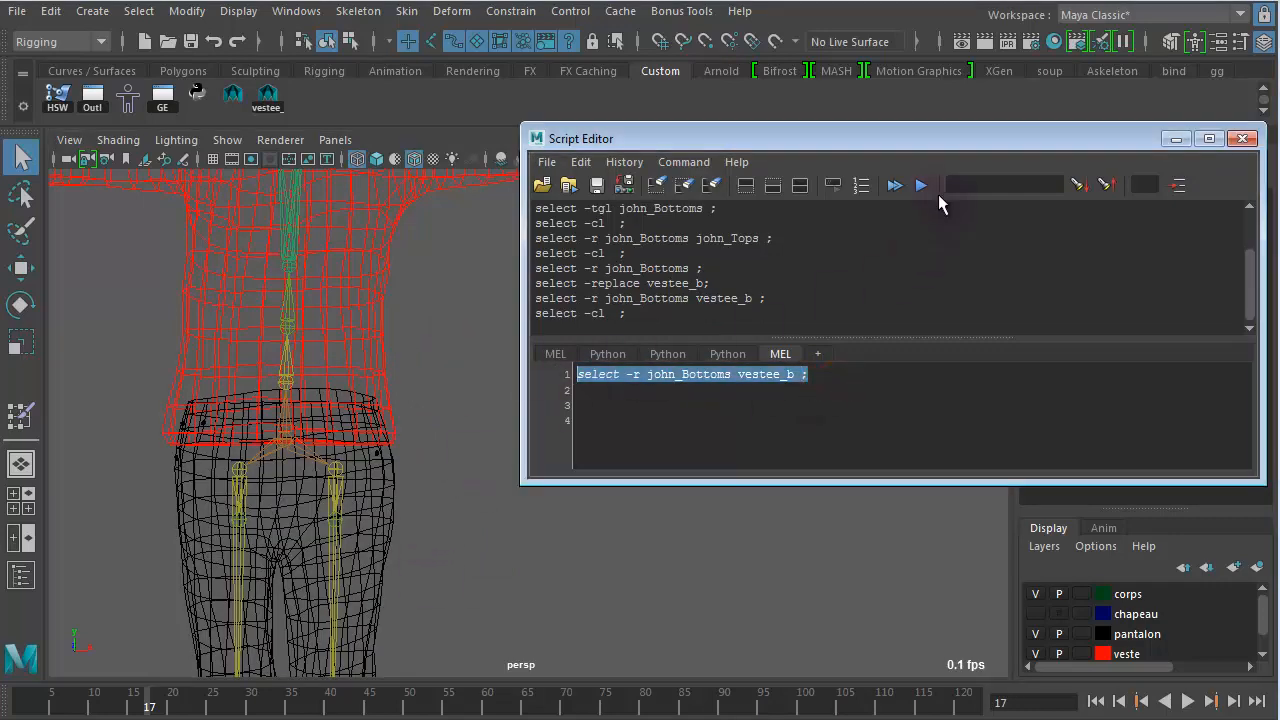
pyautogui.click(921, 187)
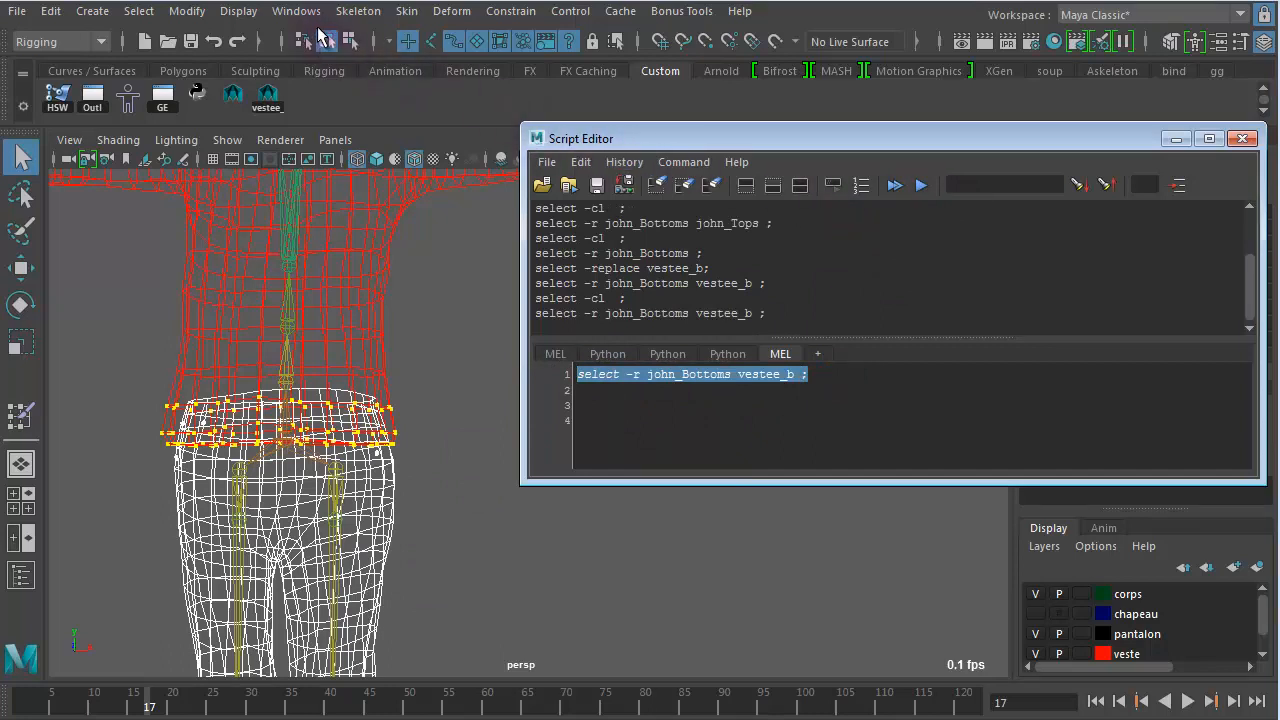
# Open the Copy Skin Weights options, reset them to their defaults, and place the dialog clear of the character's hips.
pyautogui.click(406, 11)
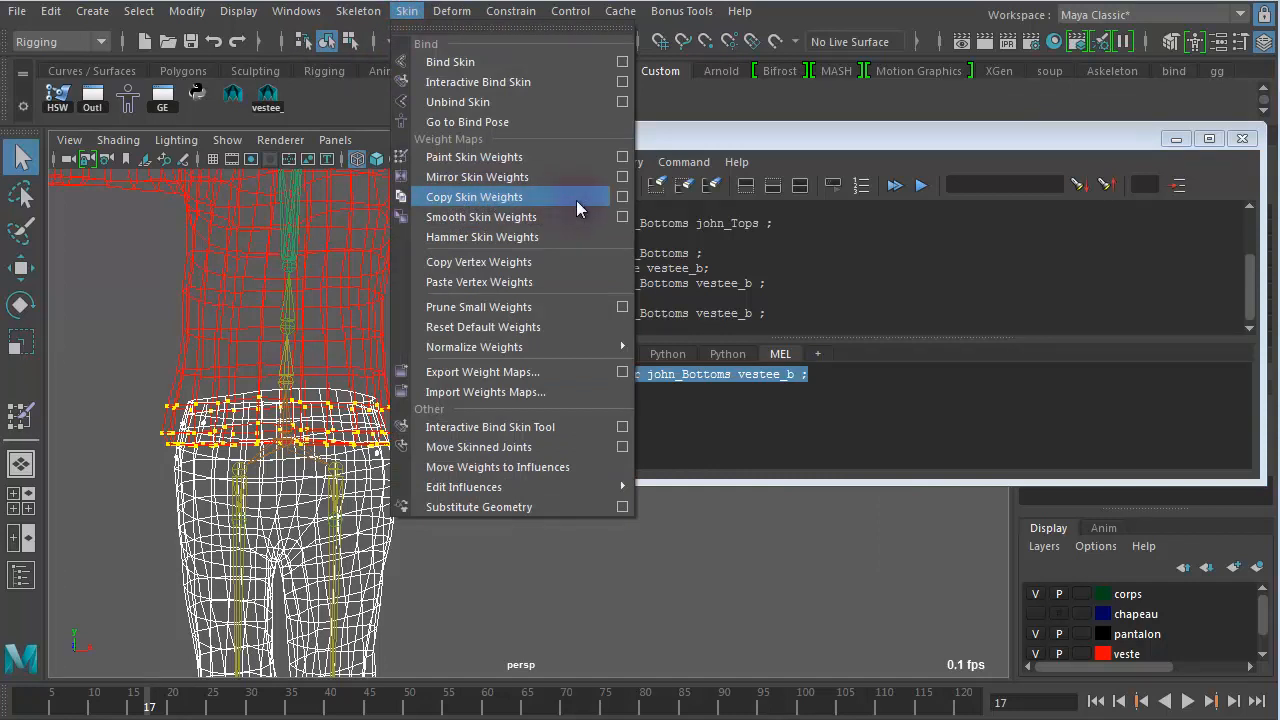
pyautogui.click(623, 199)
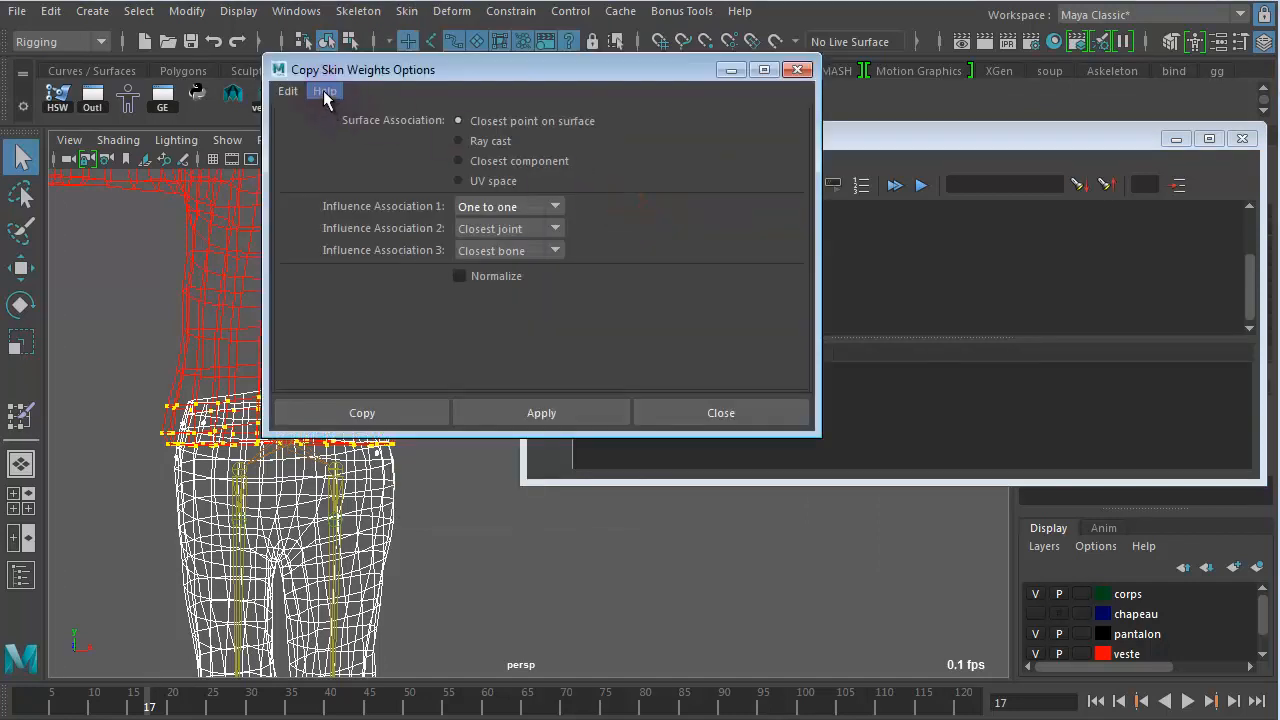
pyautogui.click(287, 91)
pyautogui.click(313, 131)
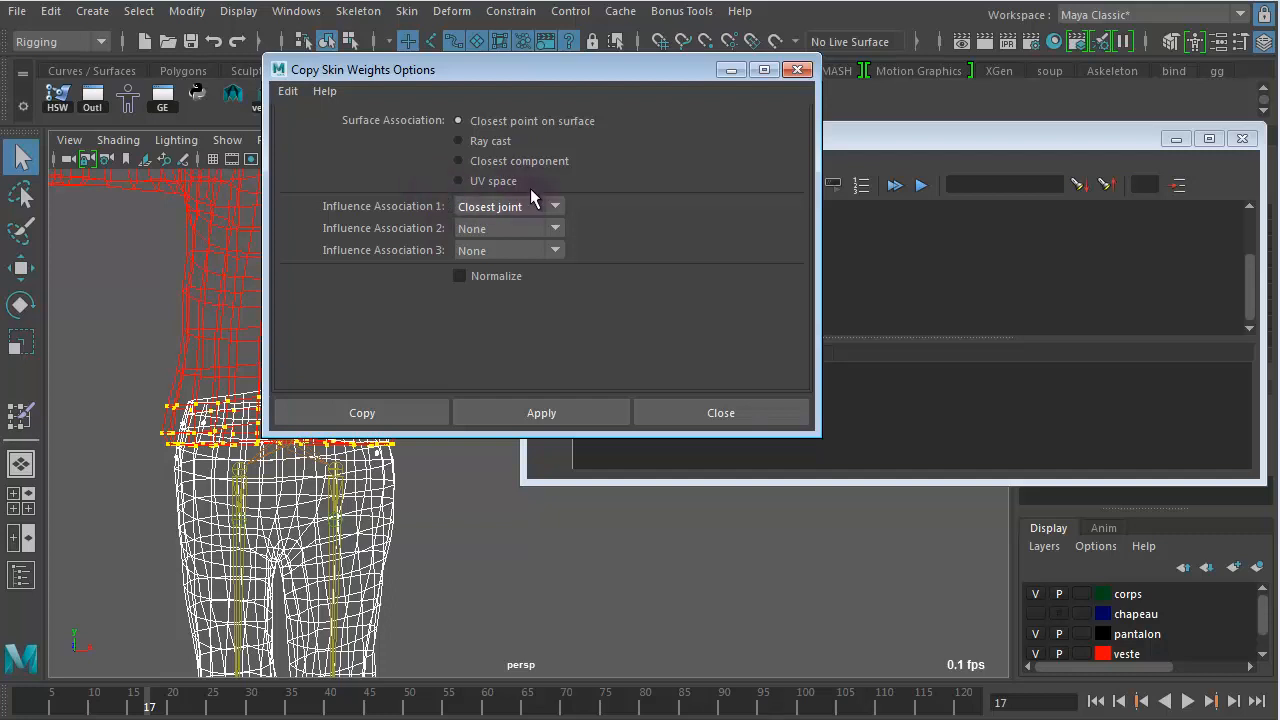
pyautogui.moveTo(474, 74); pyautogui.dragTo(740, 92)
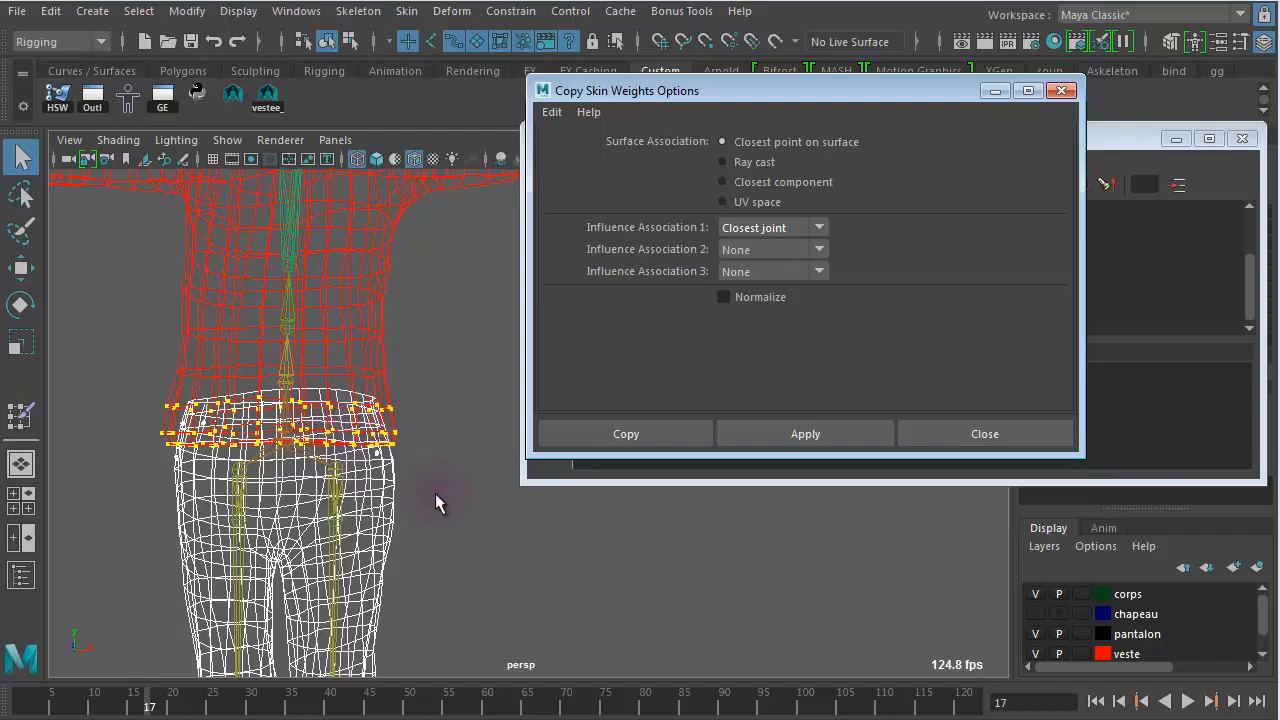
pyautogui.keyDown('alt'); pyautogui.moveTo(407, 500); pyautogui.dragTo(491, 481, button='right'); pyautogui.keyUp('alt')
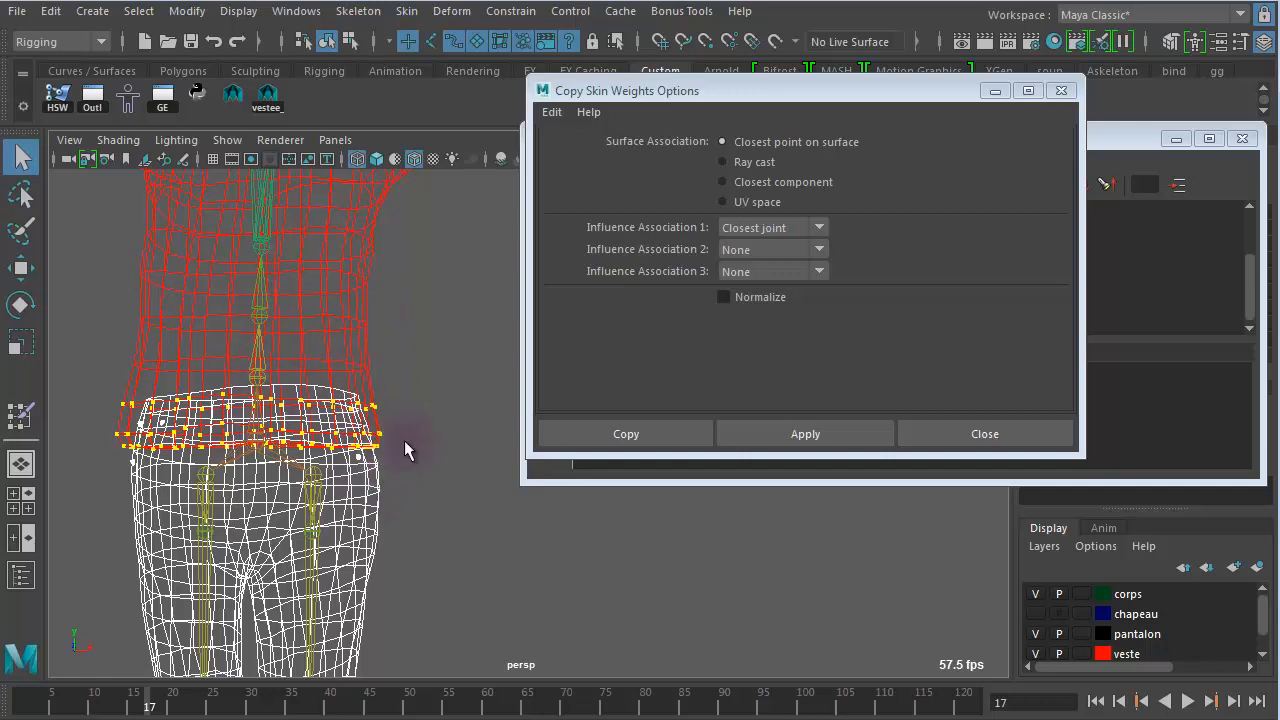
# Set the influence associations to One to one, Closest joint and Closest bone, and copy the trousers' skin weights onto the hem vertices.
pyautogui.click(758, 227)
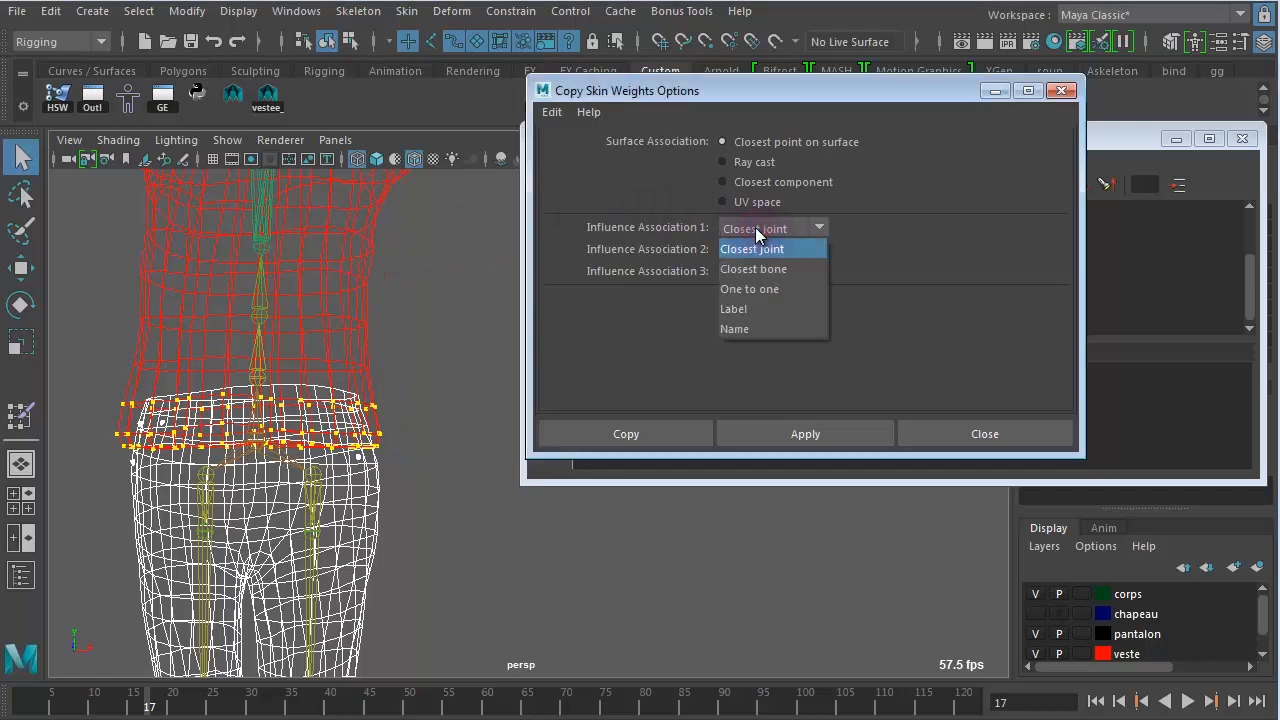
pyautogui.click(764, 288)
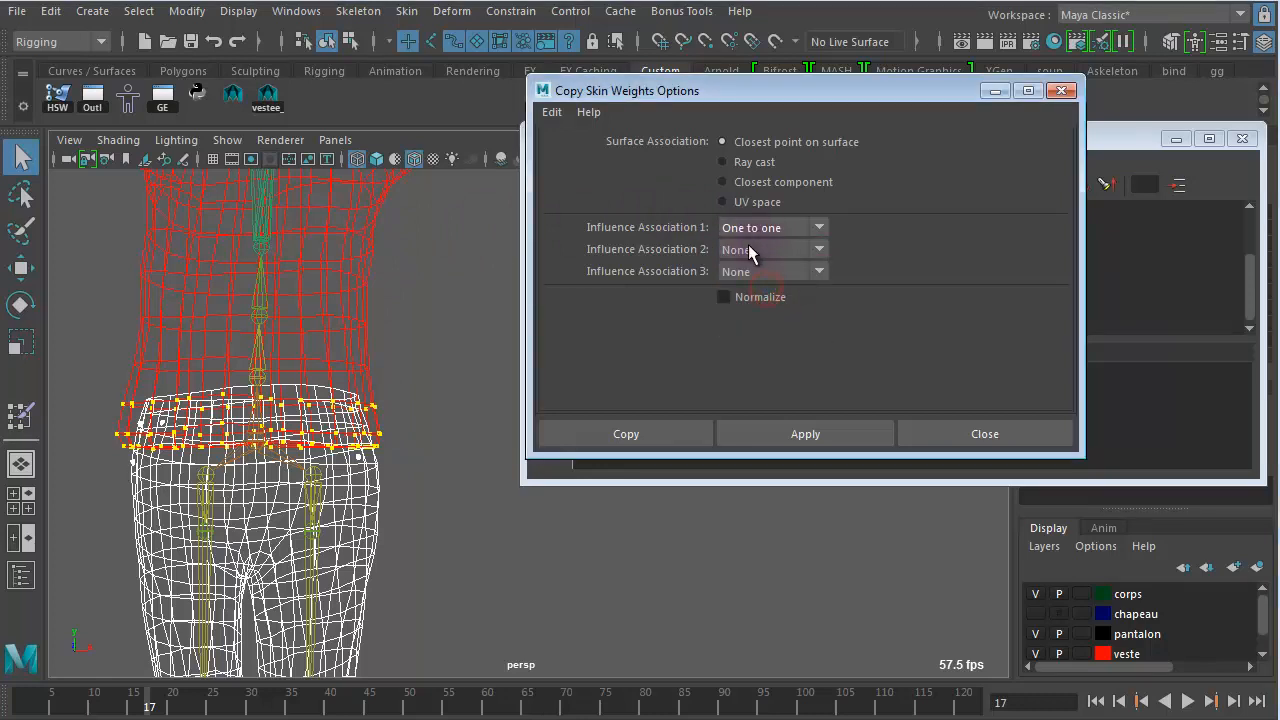
pyautogui.click(749, 250)
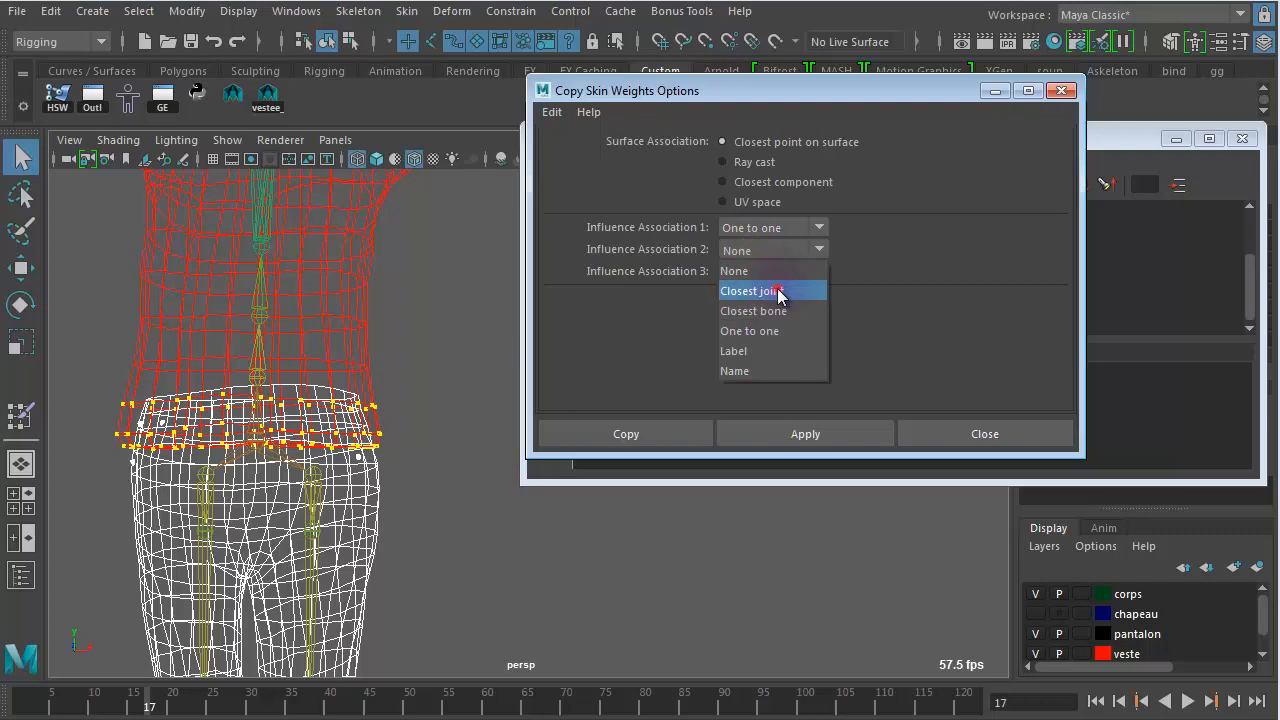
pyautogui.click(780, 290)
pyautogui.click(759, 271)
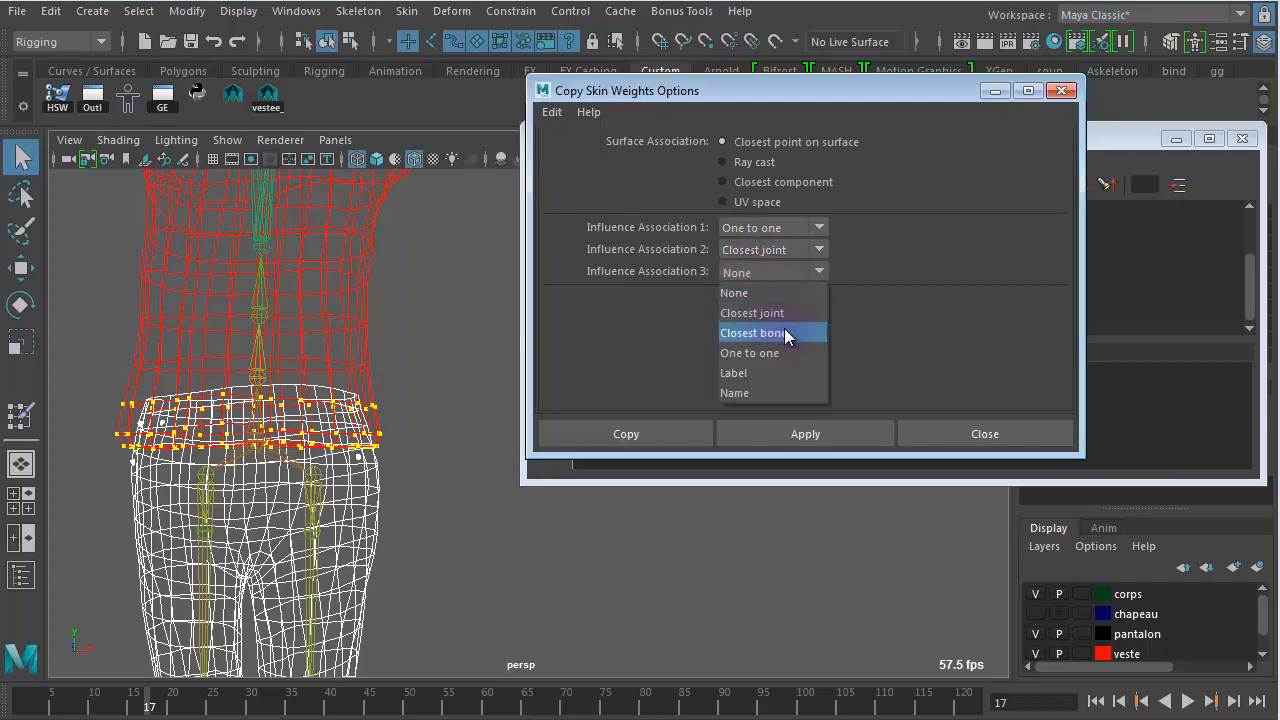
pyautogui.click(784, 333)
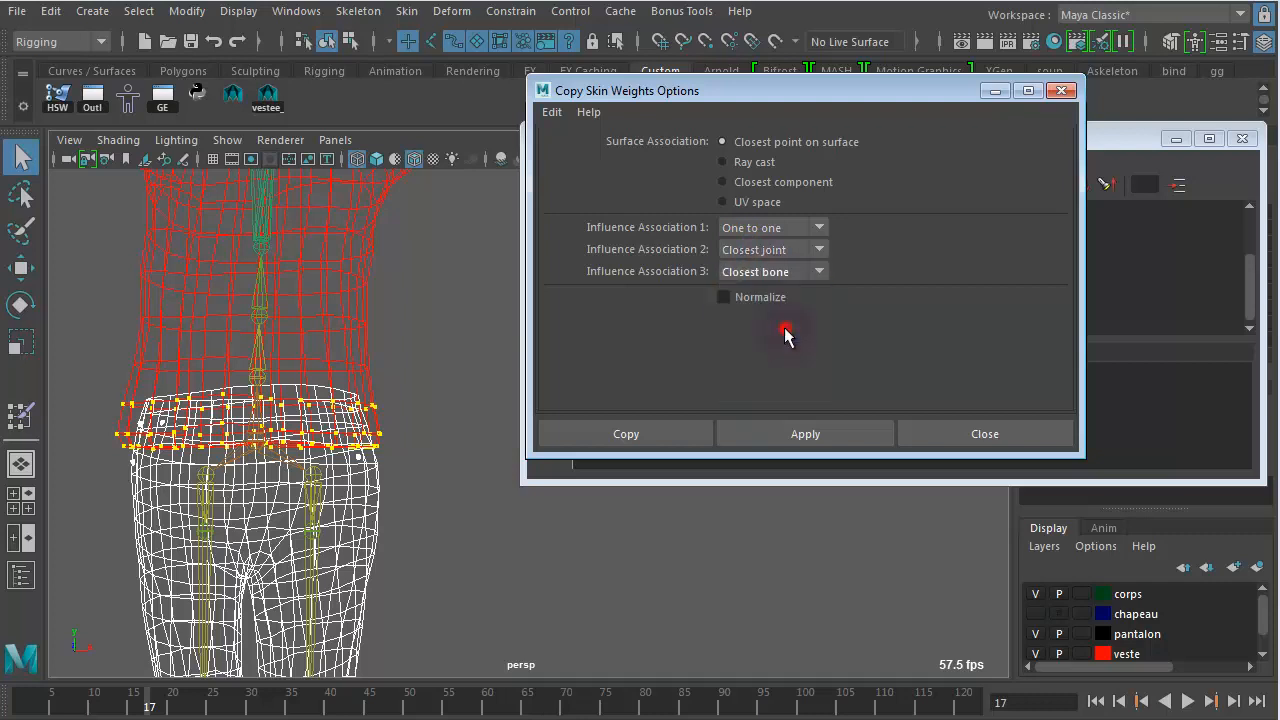
pyautogui.click(632, 426)
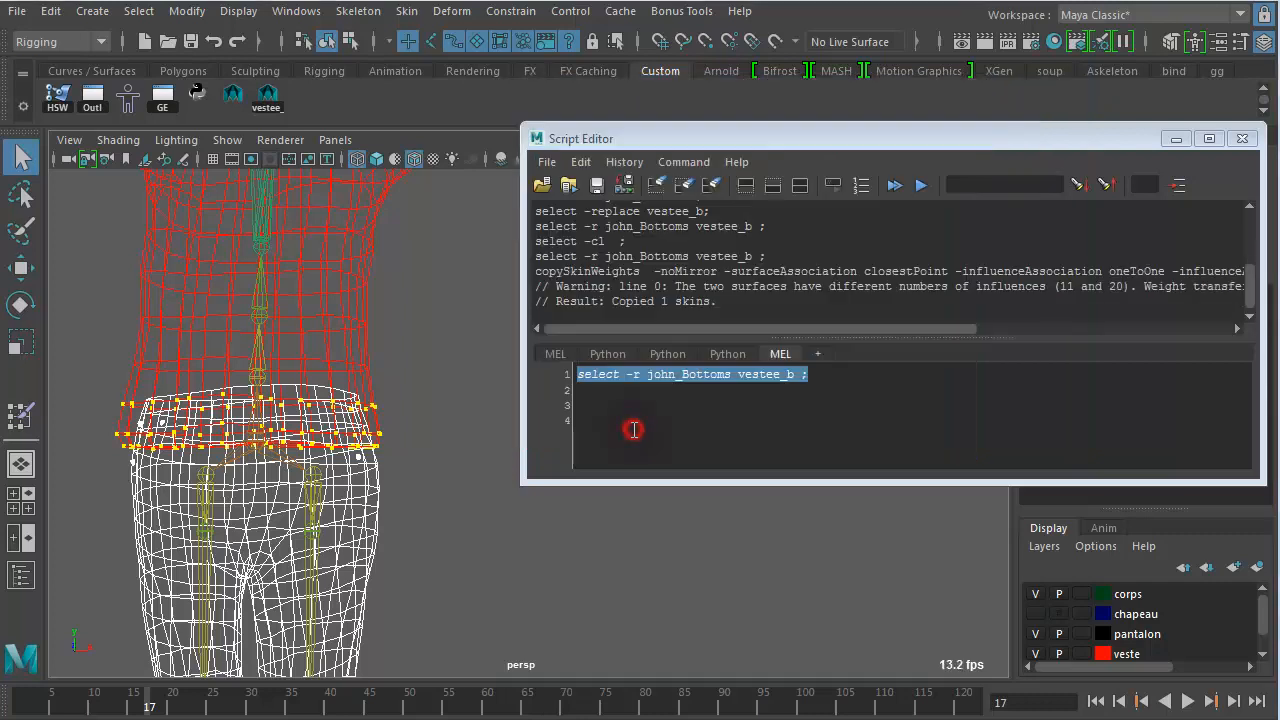
# Close the Script Editor, clear the selection, and show the character's torso and arms in shaded display.
pyautogui.click(1242, 138)
pyautogui.click(538, 359)
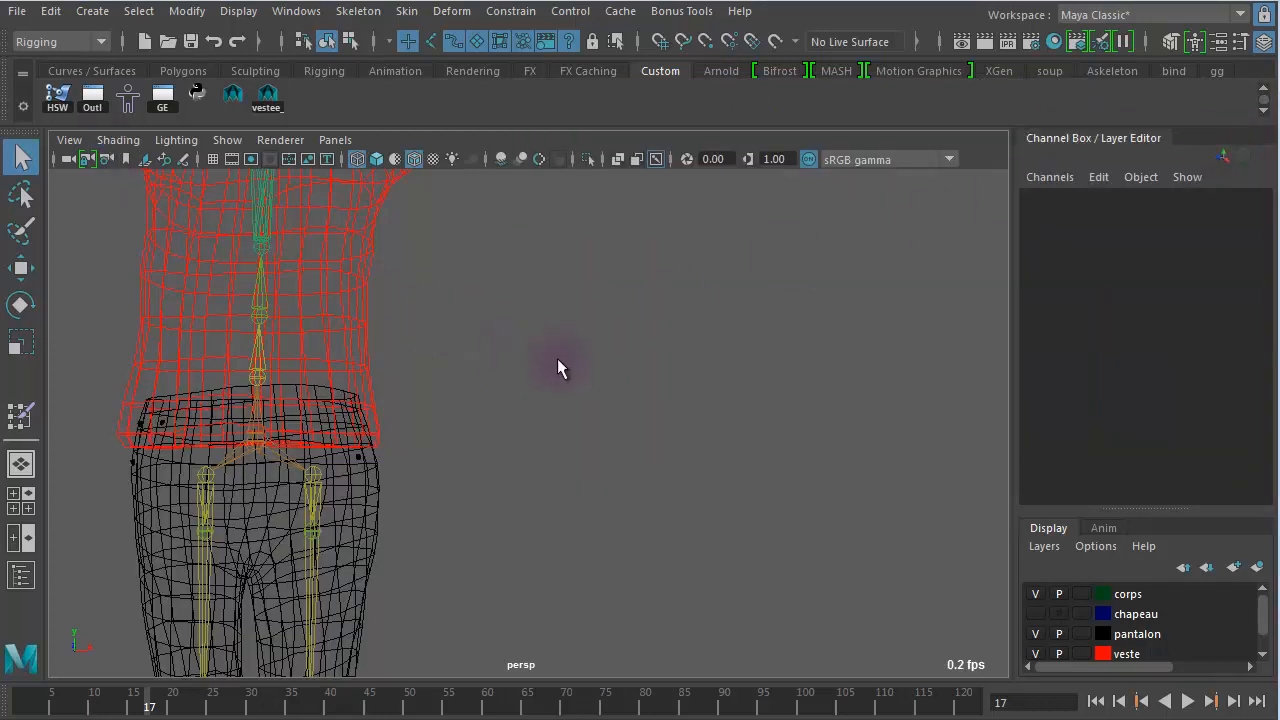
pyautogui.keyDown('alt'); pyautogui.moveTo(663, 380); pyautogui.dragTo(552, 362, button='right'); pyautogui.keyUp('alt')
pyautogui.moveTo(552, 362)
pyautogui.keyDown('alt'); pyautogui.mouseDown(button='middle')
pyautogui.moveTo(591, 393)
pyautogui.moveTo(618, 386)
pyautogui.mouseUp(button='middle'); pyautogui.keyUp('alt')
pyautogui.press('5')
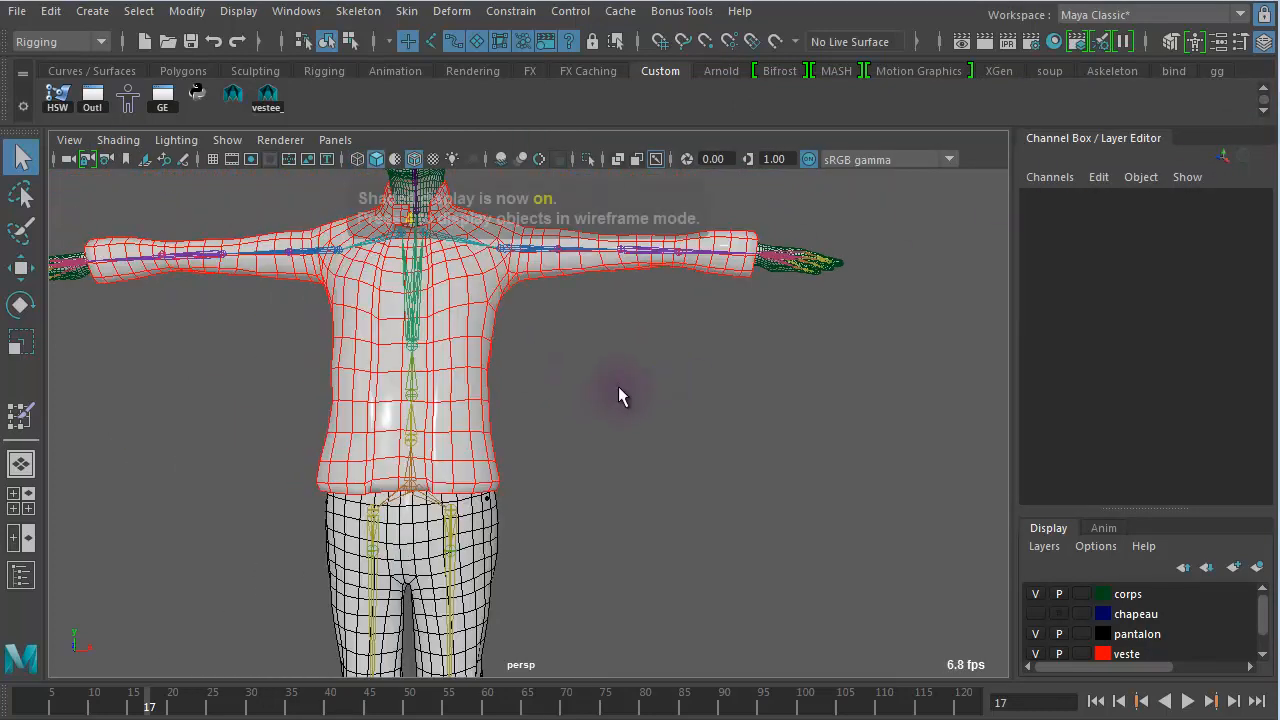
# Enable joint picking in the selection mask and select the three spine joints from spine_03 down to spine_01.
pyautogui.click(386, 377)
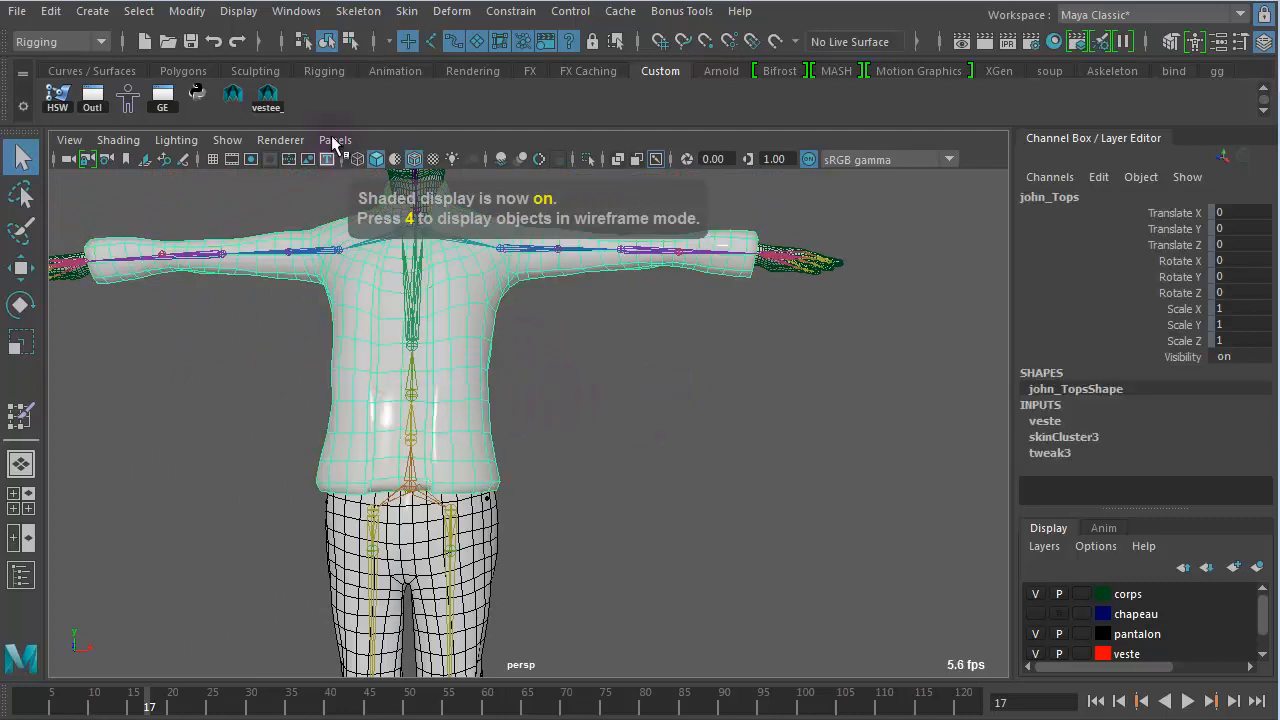
pyautogui.click(430, 41)
pyautogui.click(377, 308)
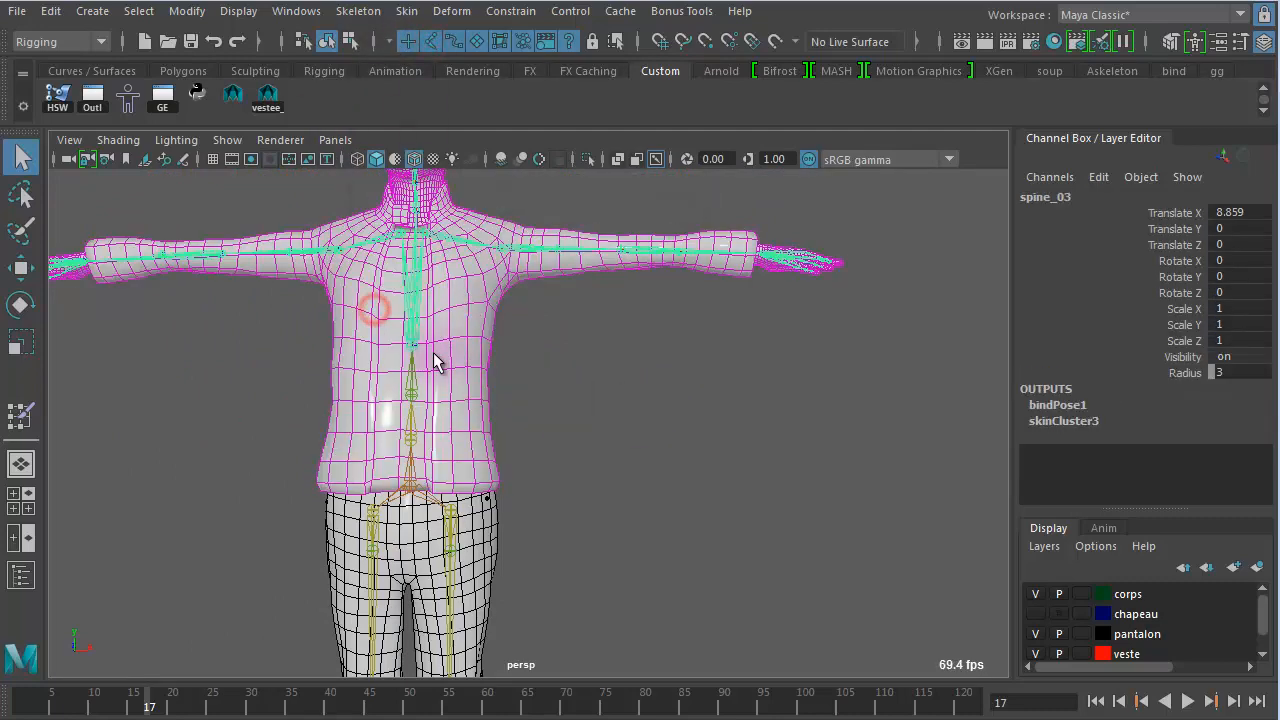
pyautogui.click(400, 366)
pyautogui.click(395, 431)
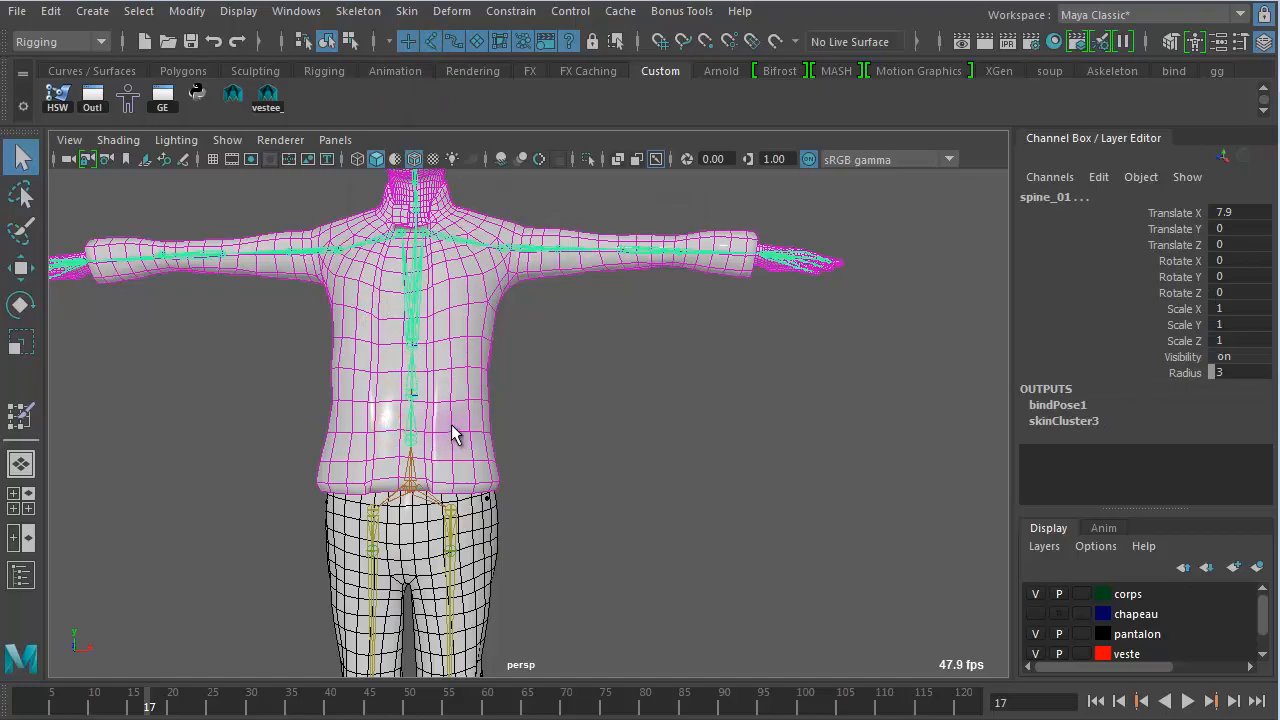
# Bend the selected spine joints about Y to about -17.5, check the jacket's hem, and swing them the other way to about 4.85.
pyautogui.press('e')
pyautogui.moveTo(494, 391); pyautogui.dragTo(488, 422)
pyautogui.scroll(8, 710, 455)
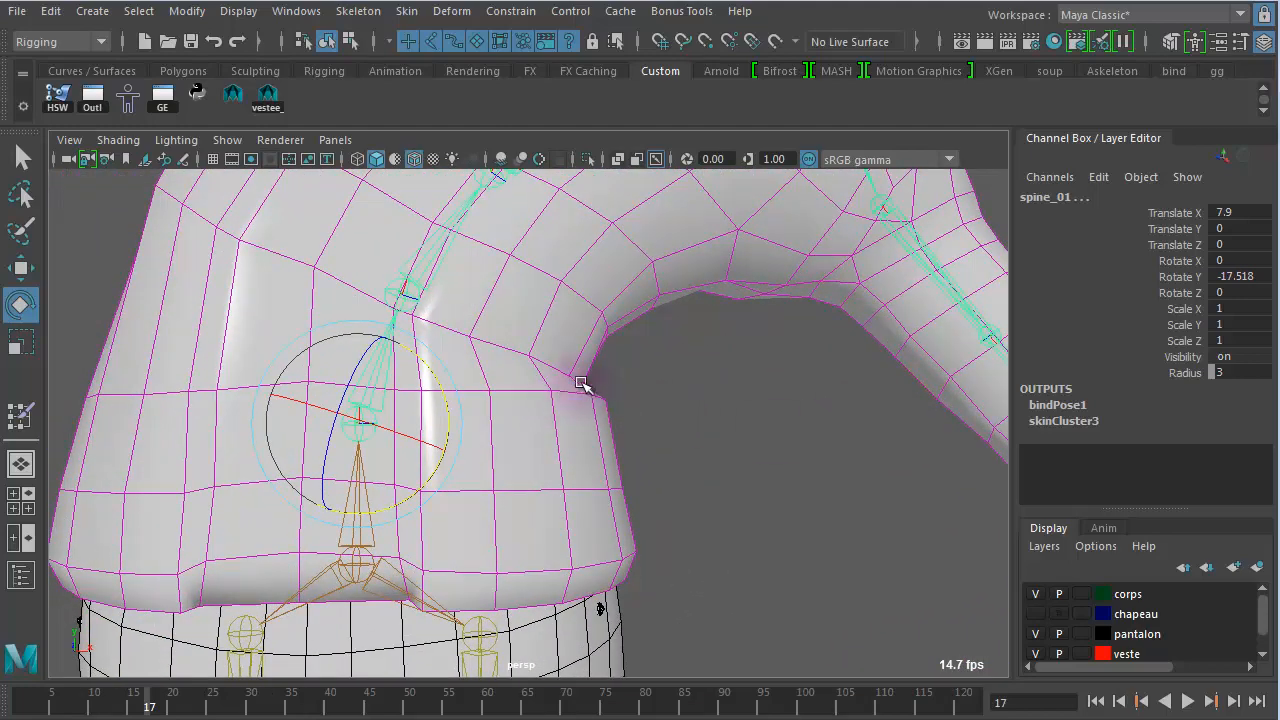
pyautogui.keyDown('alt'); pyautogui.moveTo(703, 409); pyautogui.dragTo(286, 429); pyautogui.keyUp('alt')
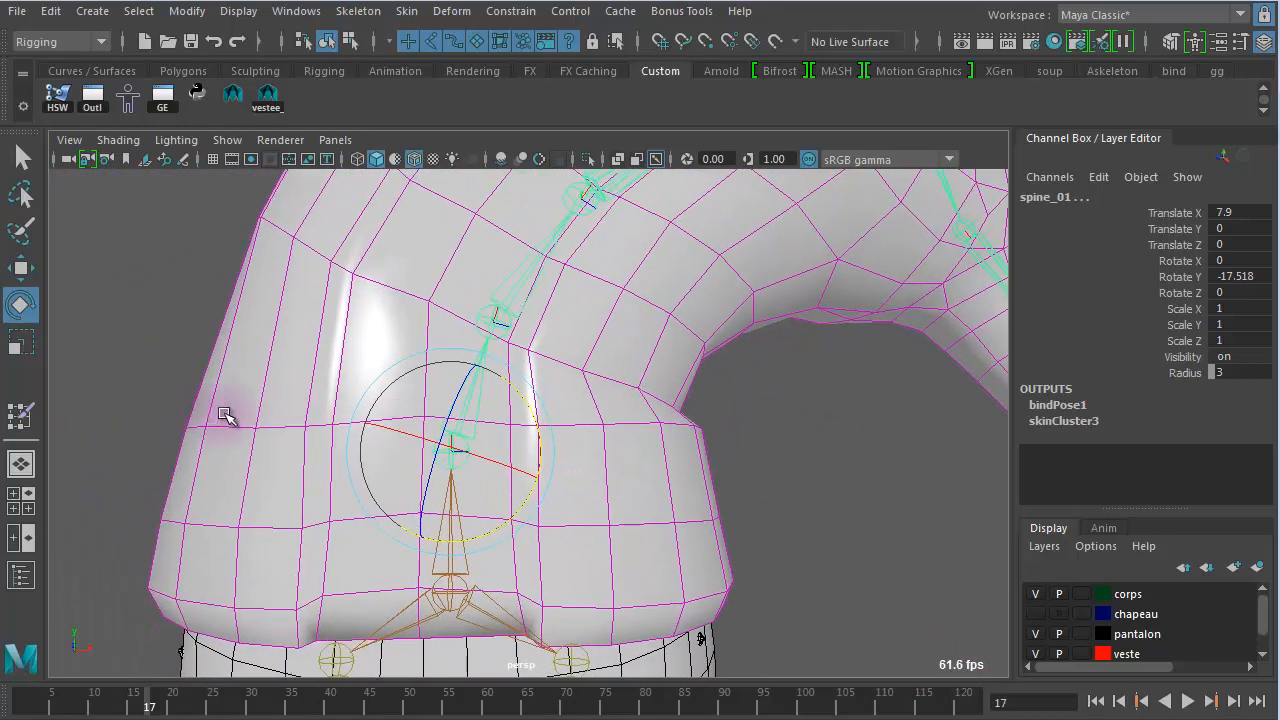
pyautogui.moveTo(534, 409); pyautogui.dragTo(511, 371)
pyautogui.keyDown('alt'); pyautogui.moveTo(626, 391); pyautogui.dragTo(410, 310, button='right'); pyautogui.keyUp('alt')
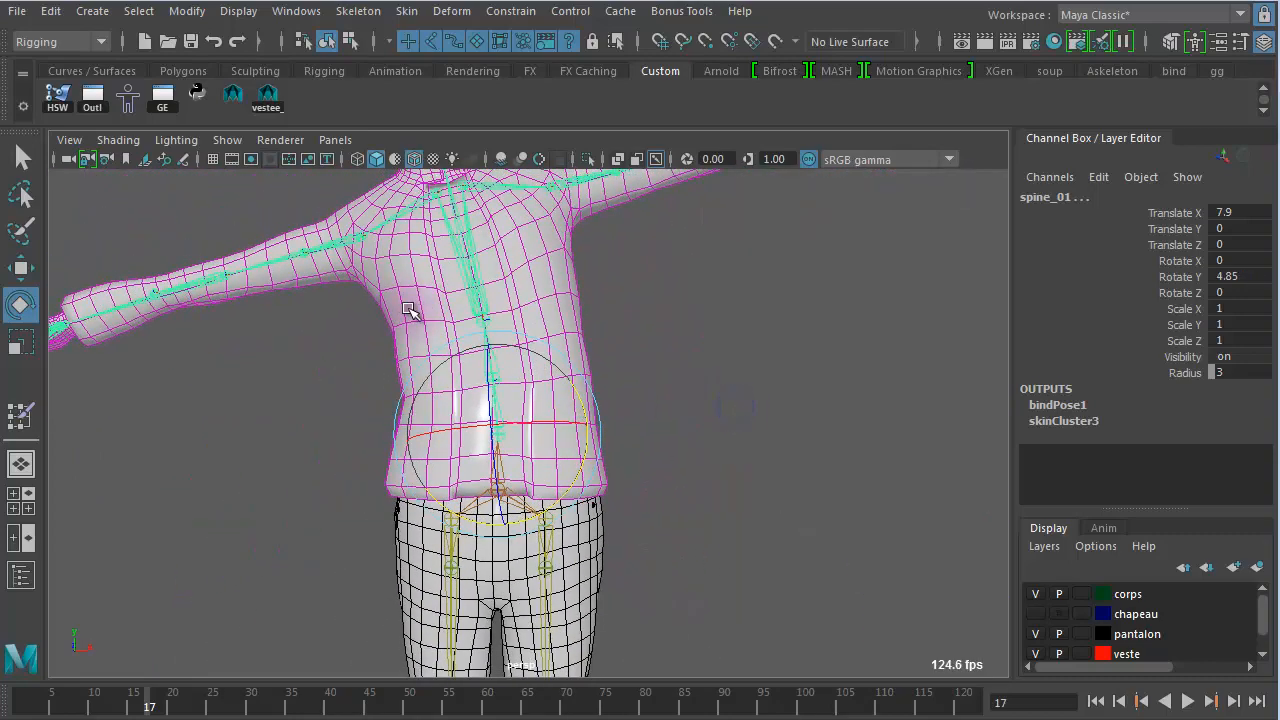
# Rotate the thigh_l joint outward to about 33.5 in Y and check the jacket's hem against the trousers in wireframe display.
pyautogui.click(535, 605)
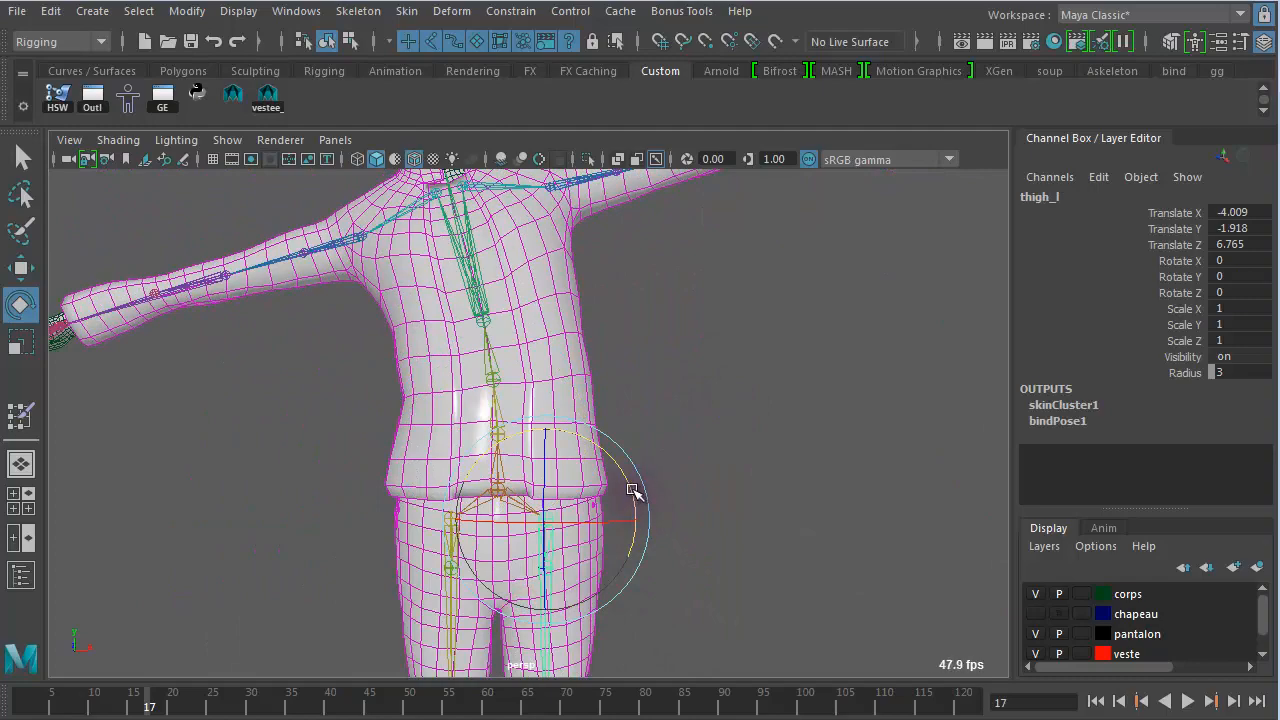
pyautogui.moveTo(632, 490); pyautogui.dragTo(614, 409)
pyautogui.keyDown('alt'); pyautogui.moveTo(614, 409); pyautogui.dragTo(831, 497, button='right'); pyautogui.keyUp('alt')
pyautogui.keyDown('alt'); pyautogui.moveTo(828, 490); pyautogui.dragTo(755, 318, button='middle'); pyautogui.keyUp('alt')
pyautogui.keyDown('alt'); pyautogui.moveTo(752, 330); pyautogui.dragTo(826, 389, button='right'); pyautogui.keyUp('alt')
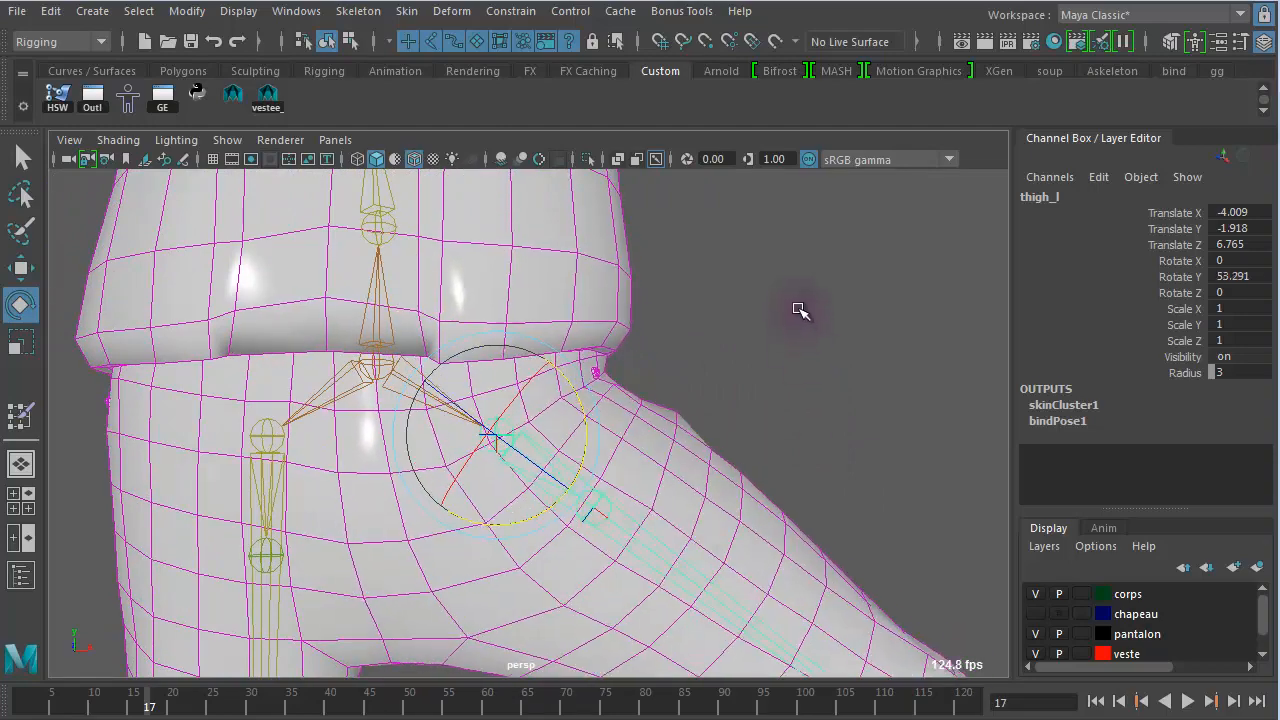
pyautogui.press('4')
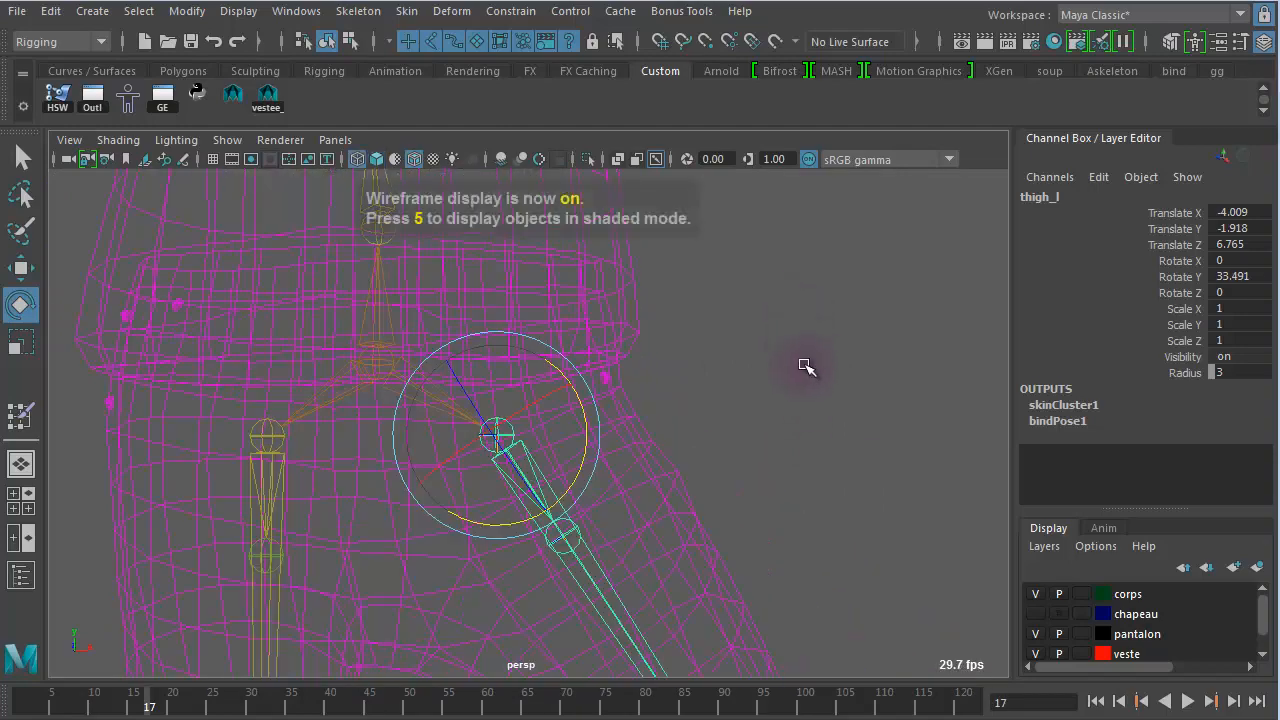